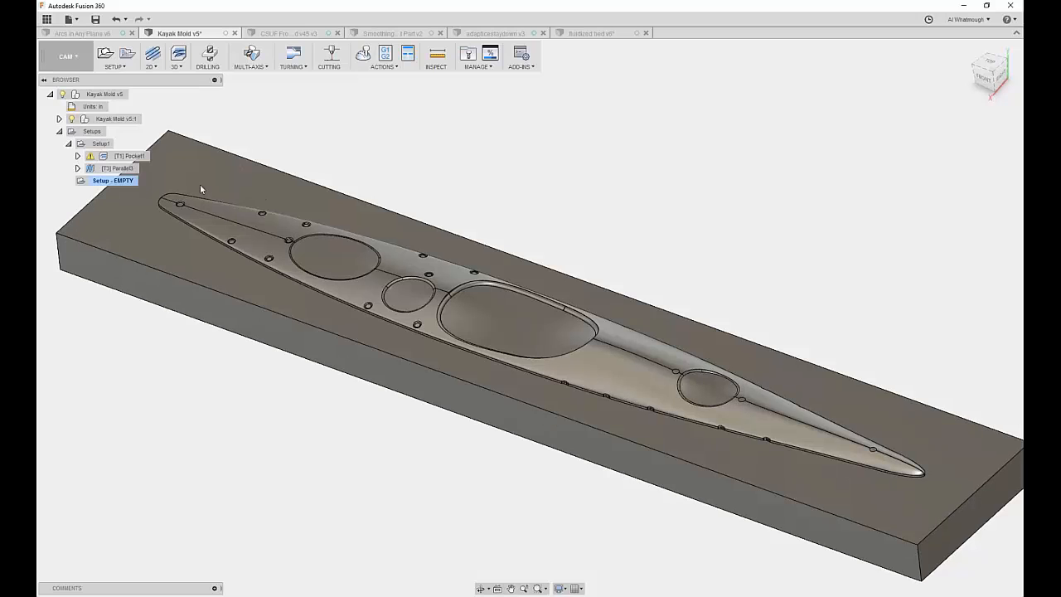
# Step: Start a 3D pocket clearing operation in Setup - EMPTY using the 1-inch bullnose endmill with 0.015-inch corner radius from the Kayak Mold library
pyautogui.moveTo(393, 221); pyautogui.dragTo(397, 220, button='middle')
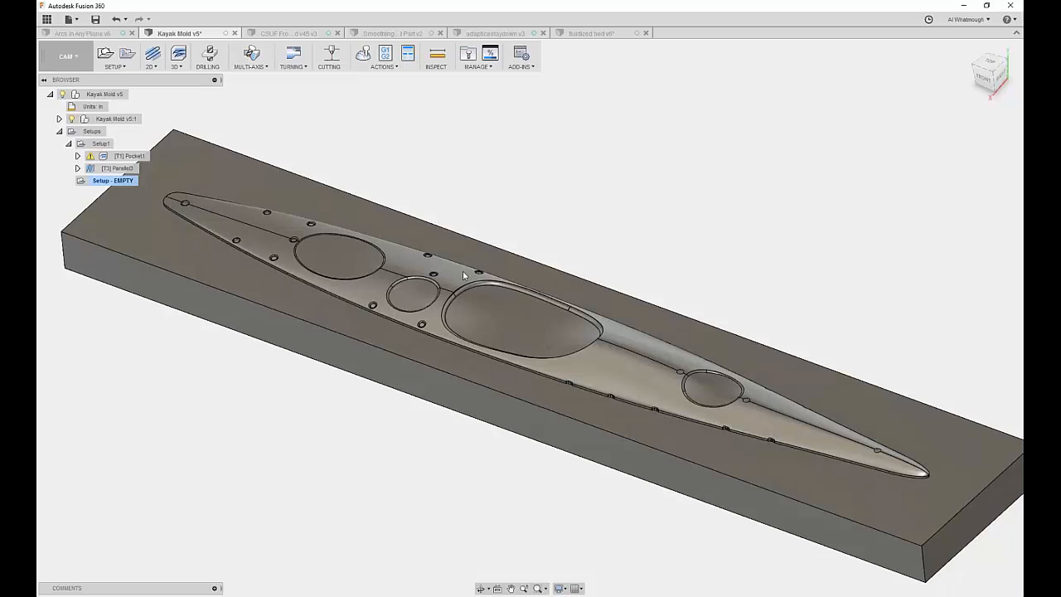
pyautogui.keyDown('shift'); pyautogui.moveTo(463, 271); pyautogui.dragTo(287, 207, button='middle'); pyautogui.keyUp('shift')
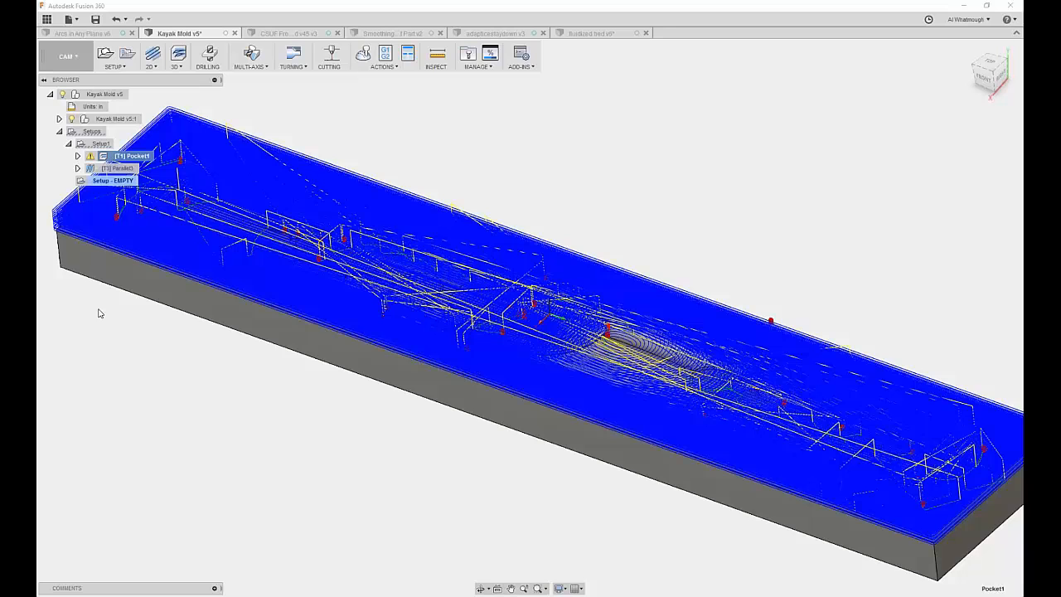
pyautogui.click(106, 183)
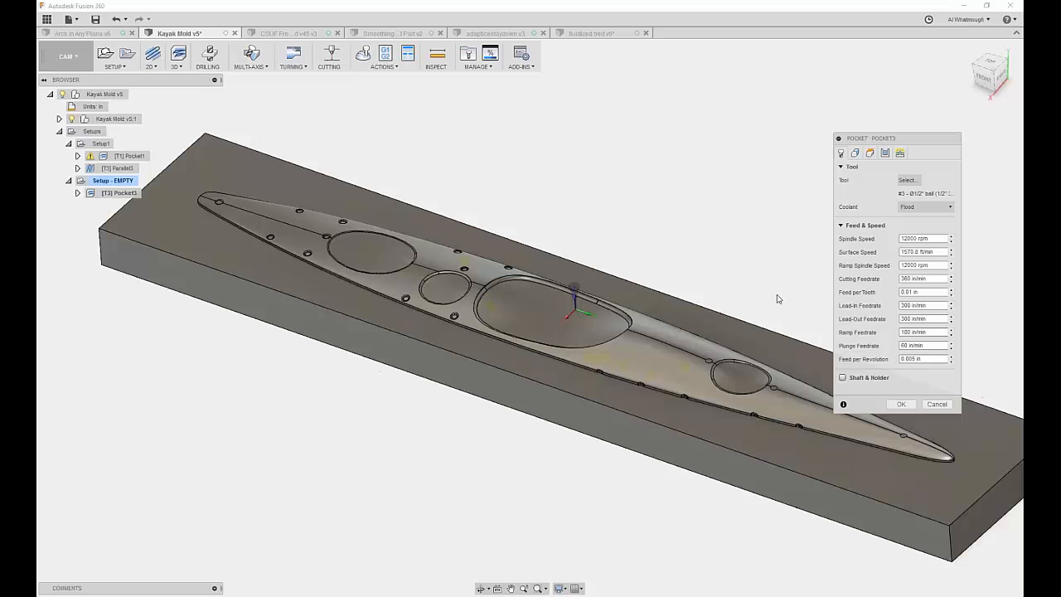
pyautogui.click(907, 180)
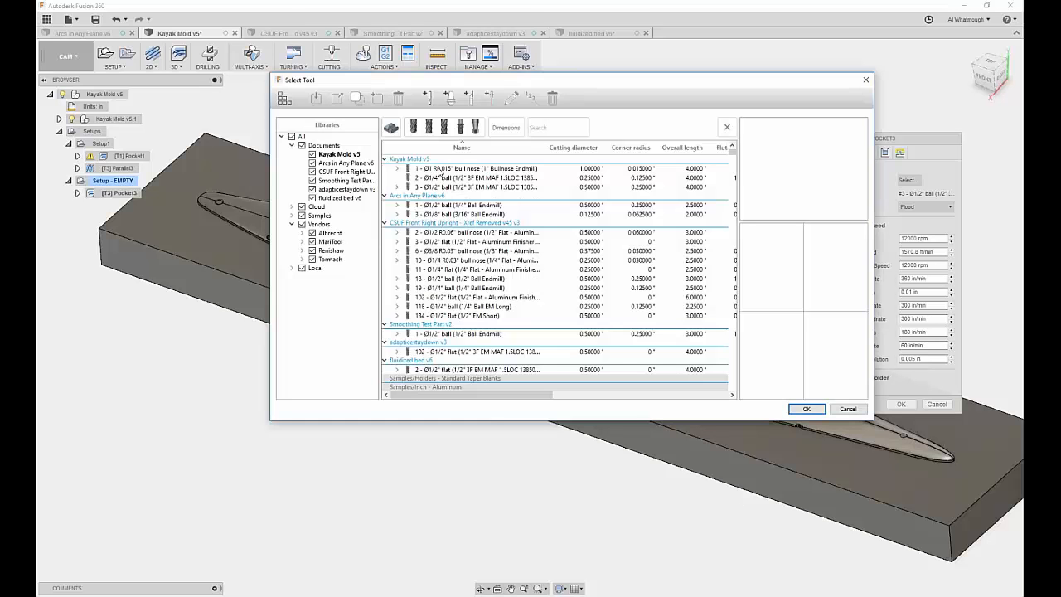
pyautogui.click(438, 170)
pyautogui.click(806, 409)
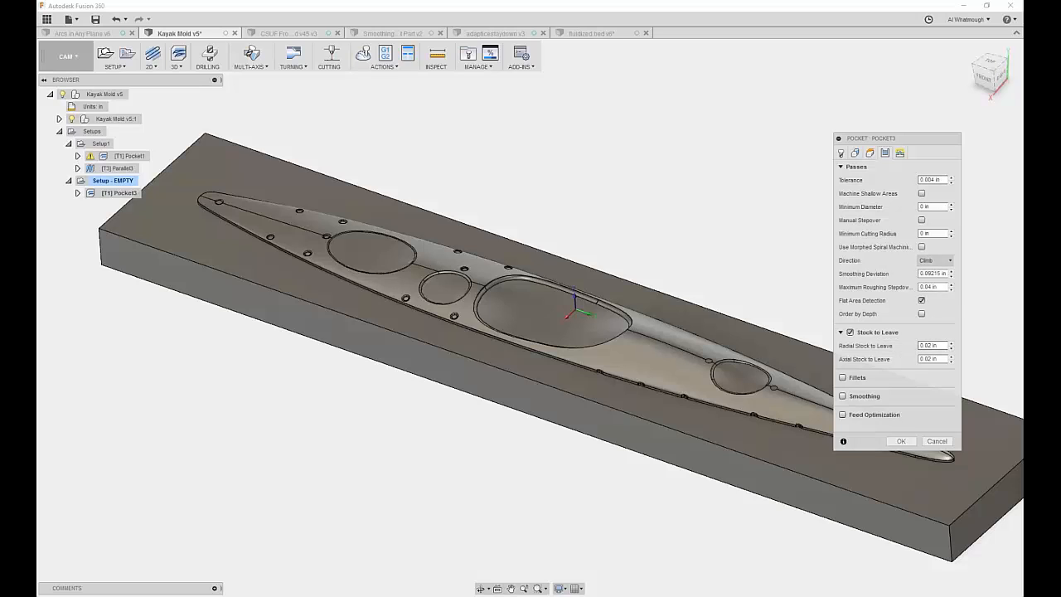
# Step: Change the maximum roughing stepdown of the pocket clearing operation and generate its toolpath
pyautogui.click(930, 287)
pyautogui.write('5')
pyautogui.click(903, 441)
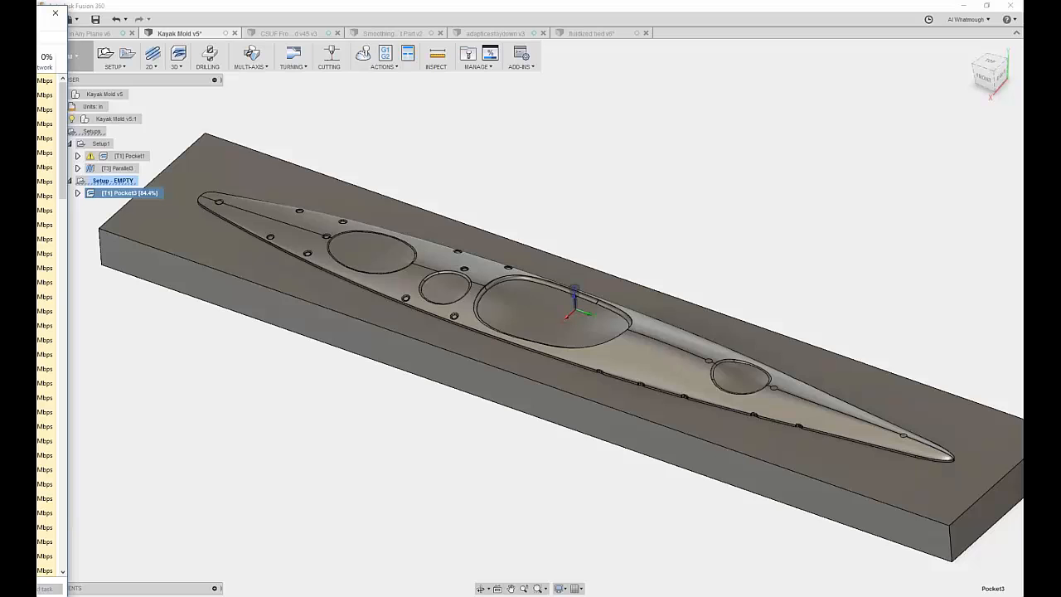
# Step: Switch to Windows Task Manager and examine the CPU performance graph in a wider window
pyautogui.moveTo(52, 6); pyautogui.dragTo(497, 125)
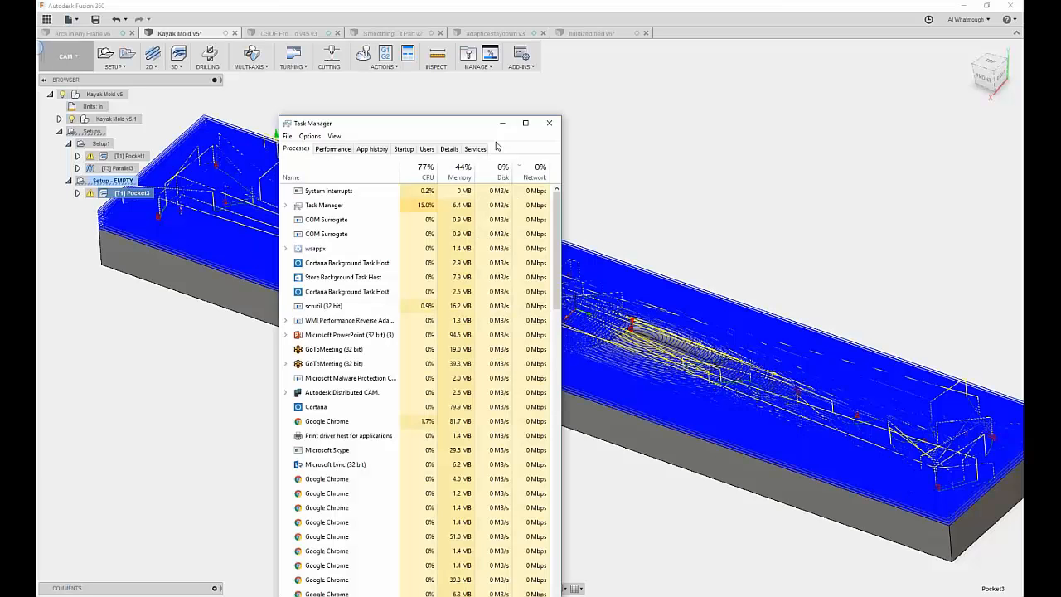
pyautogui.click(333, 149)
pyautogui.moveTo(410, 122); pyautogui.dragTo(476, 89)
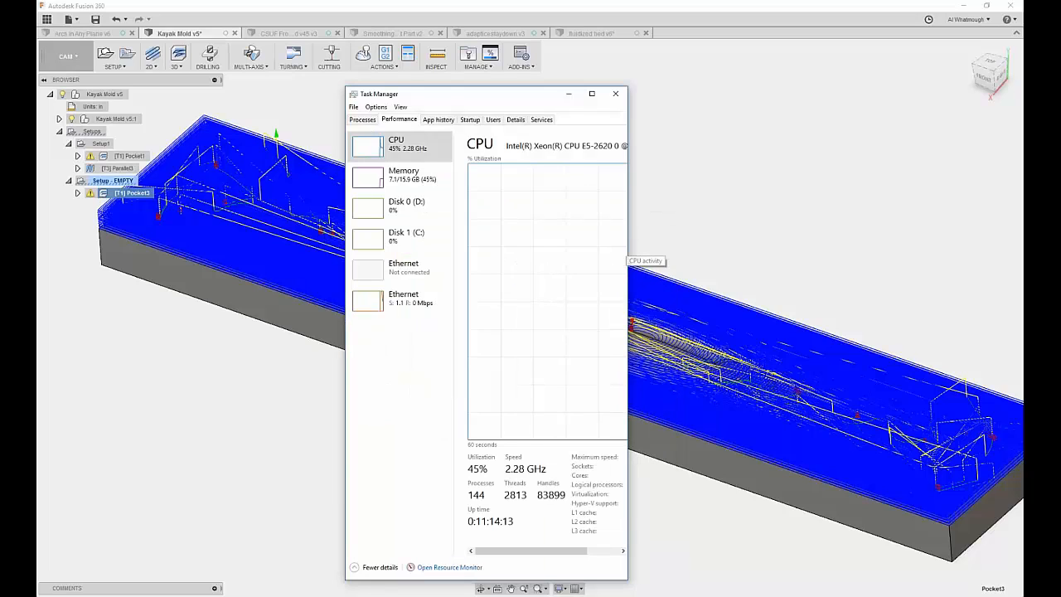
pyautogui.moveTo(628, 259); pyautogui.dragTo(883, 260)
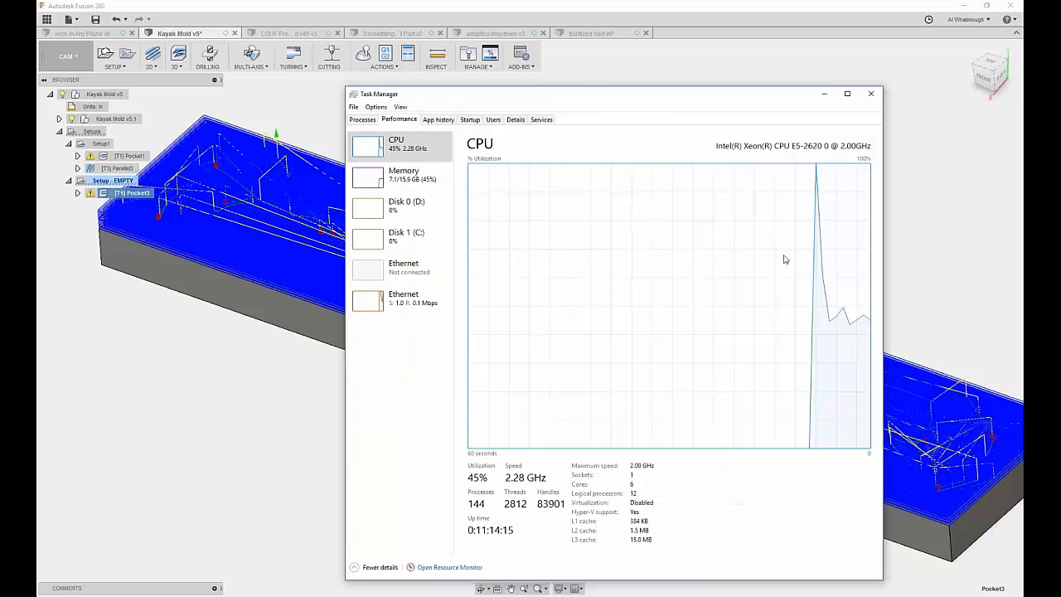
pyautogui.click(825, 96)
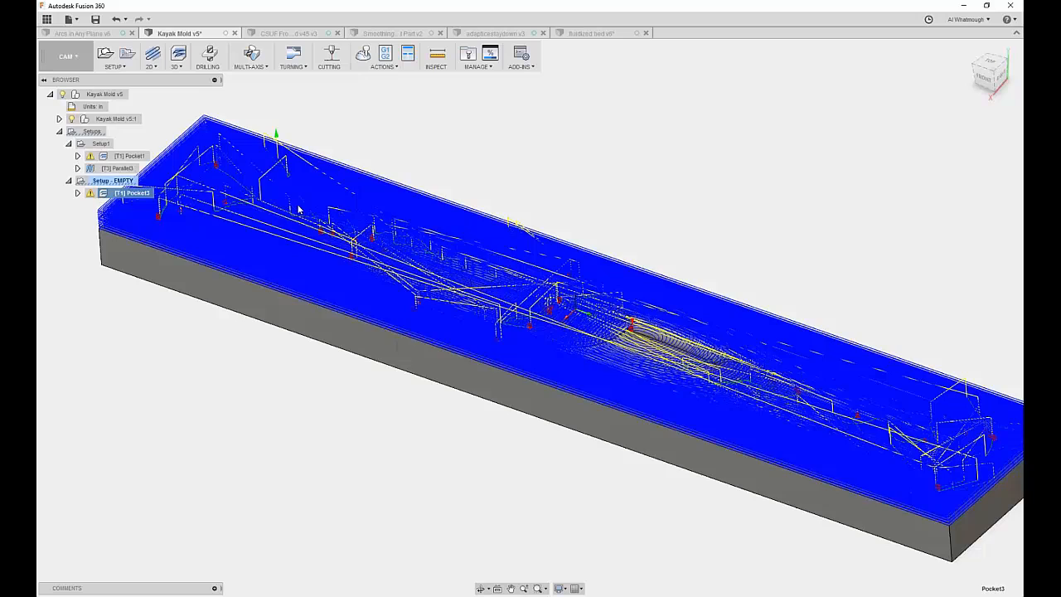
# Step: Create a 3D Parallel finishing operation in Setup - EMPTY with a 0.001 in tolerance and generate its toolpath
pyautogui.click(129, 203)
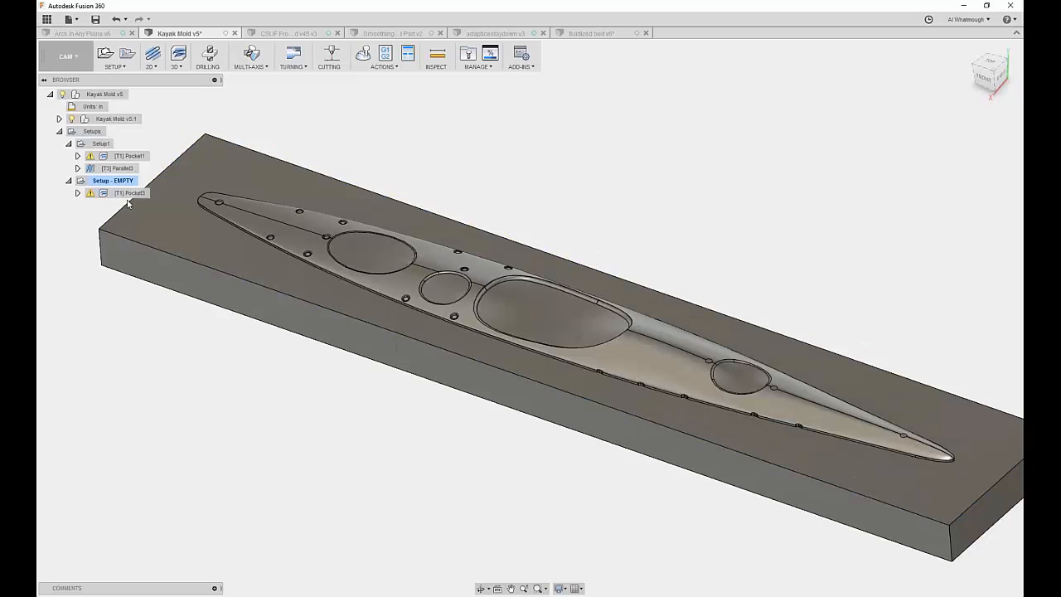
pyautogui.click(132, 193)
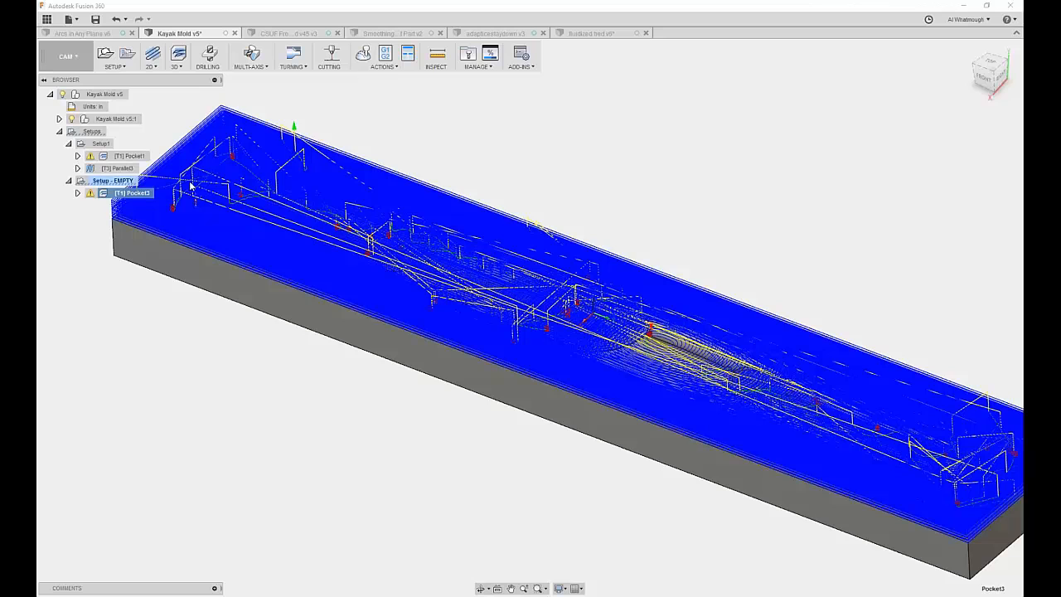
pyautogui.click(176, 58)
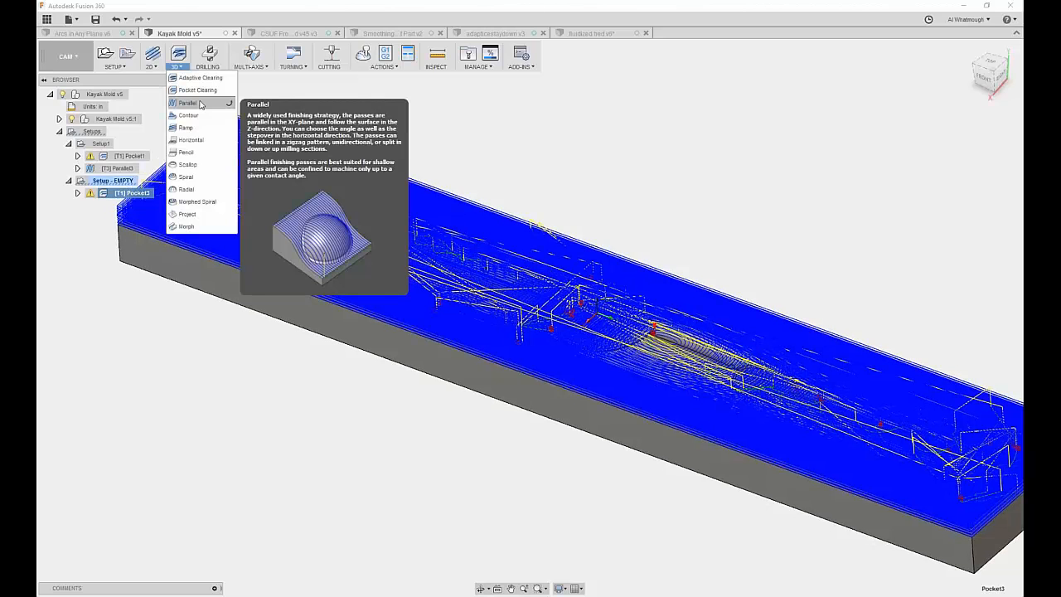
pyautogui.click(200, 103)
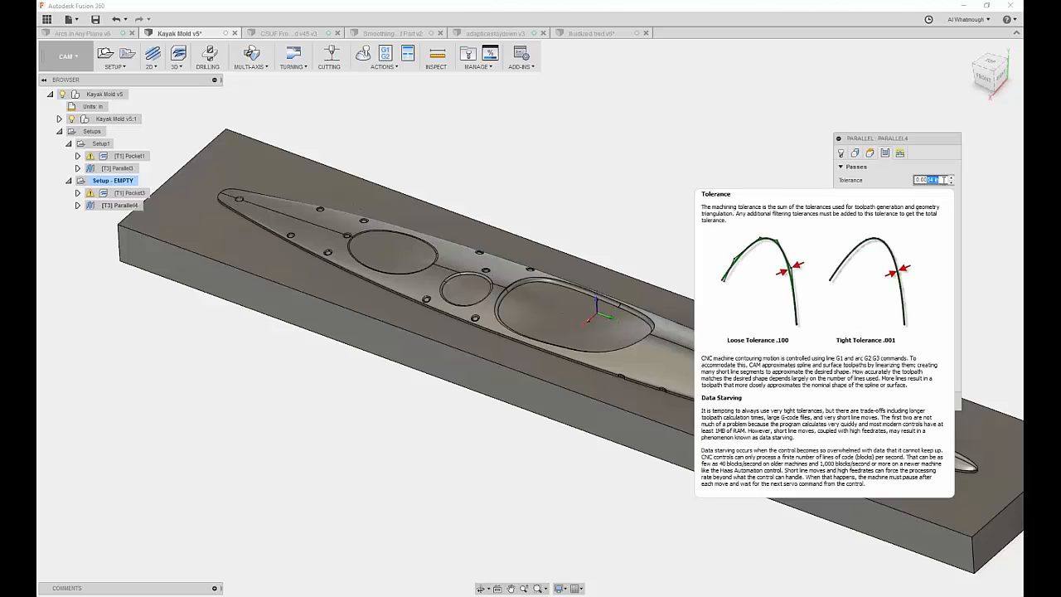
pyautogui.write('1')
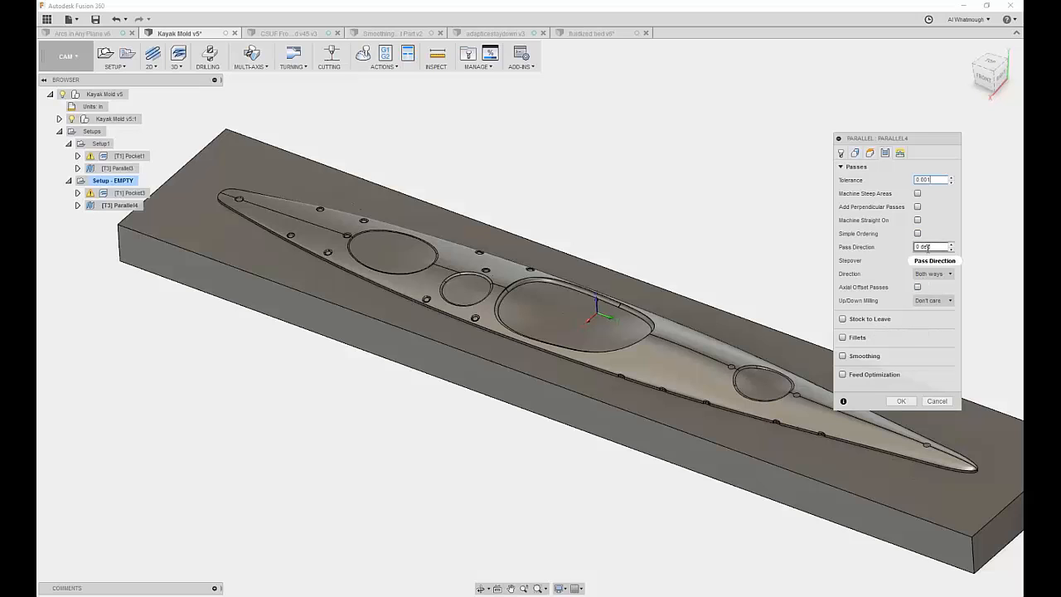
pyautogui.click(922, 259)
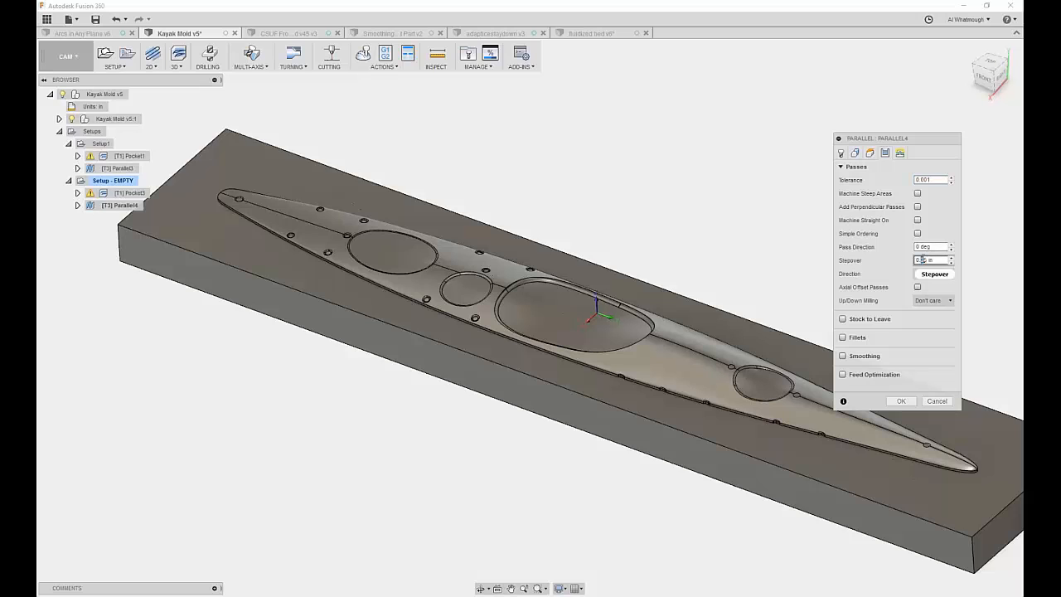
pyautogui.click(901, 400)
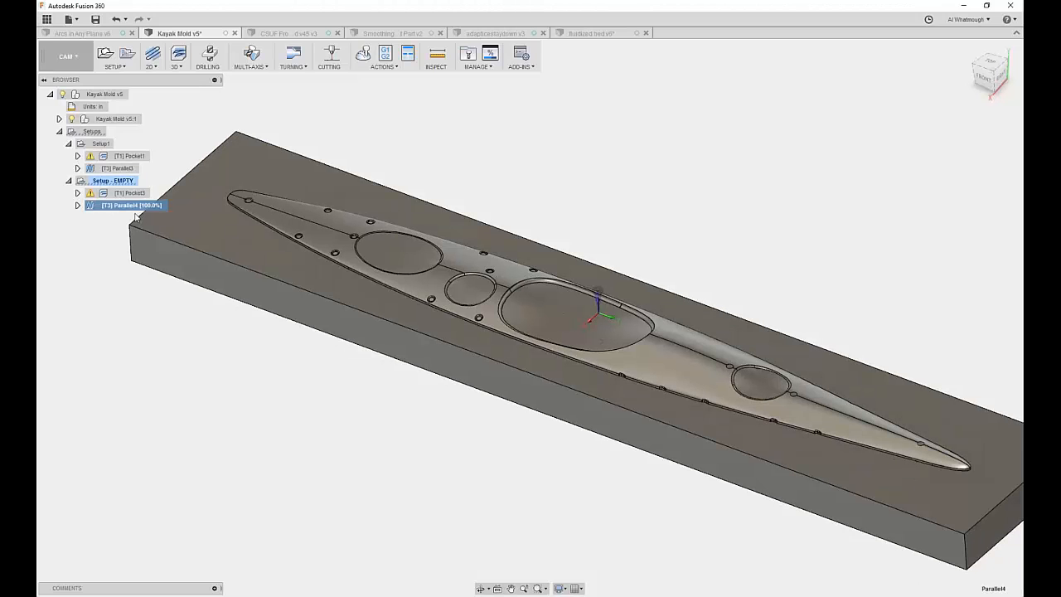
# Step: Check the CPU load in Windows Task Manager while the new Parallel toolpath generates, and look at that operation's available commands
pyautogui.hotkey('ctrl', 'shift', 'Escape')
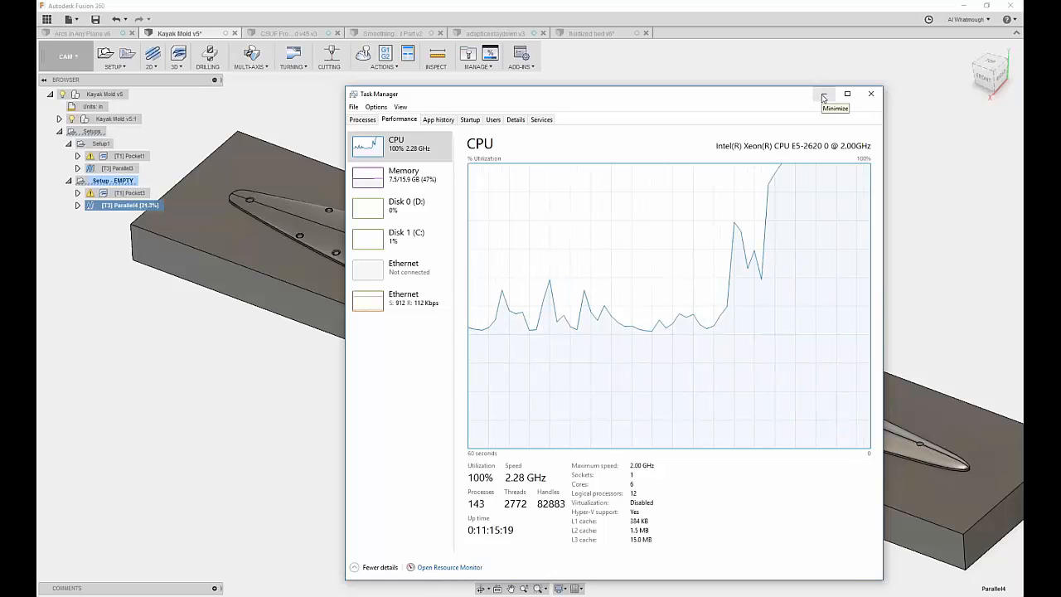
pyautogui.click(824, 98)
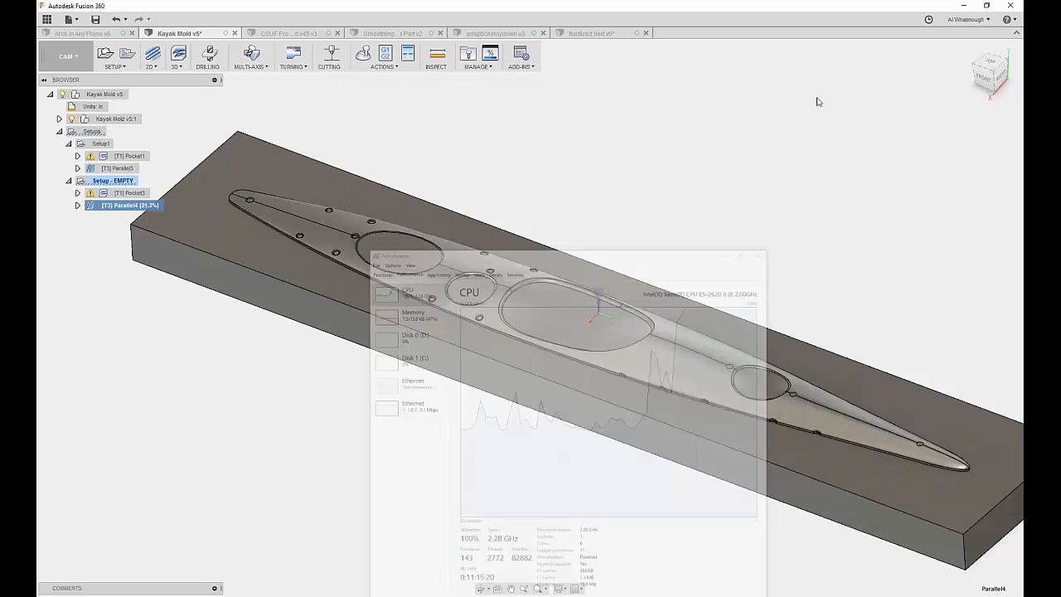
pyautogui.rightClick(131, 206)
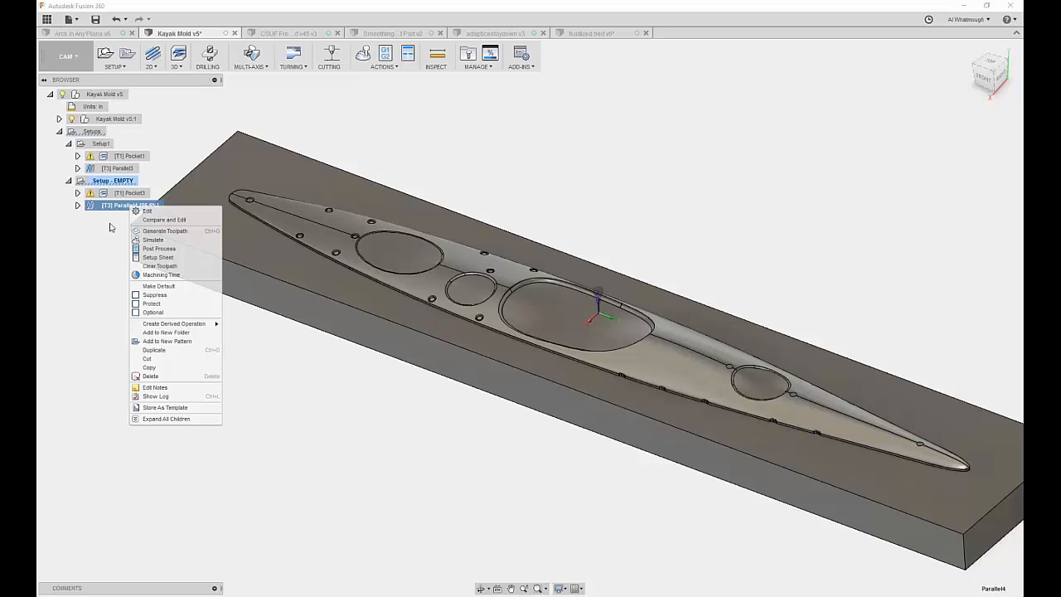
pyautogui.click(116, 166)
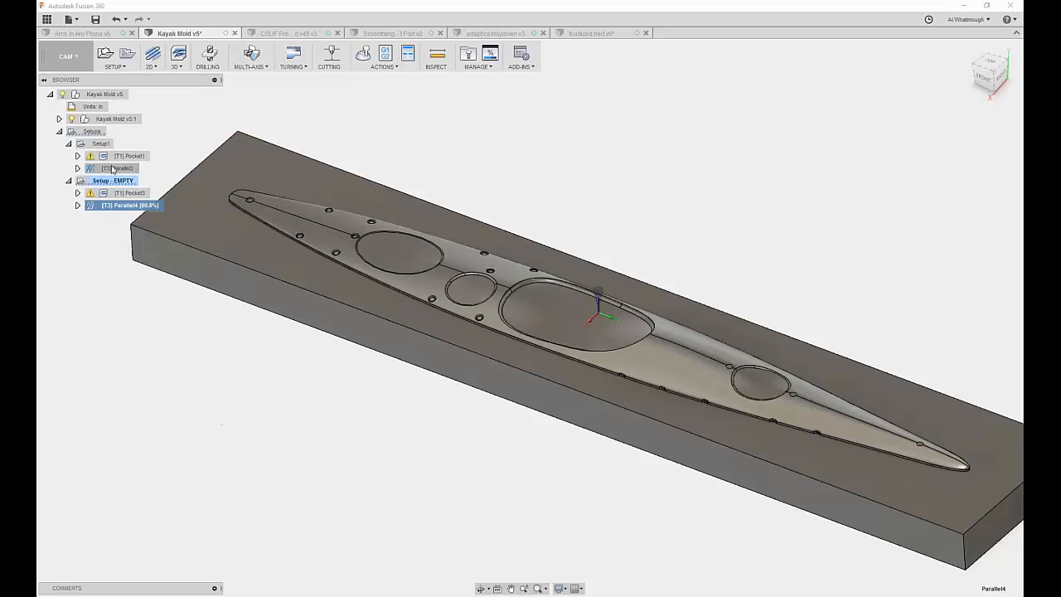
# Step: Select Pocket1 and Parallel3 in Setup1, open the CAM Task Manager and review its task options, including Distributed CAM
pyautogui.click(118, 159)
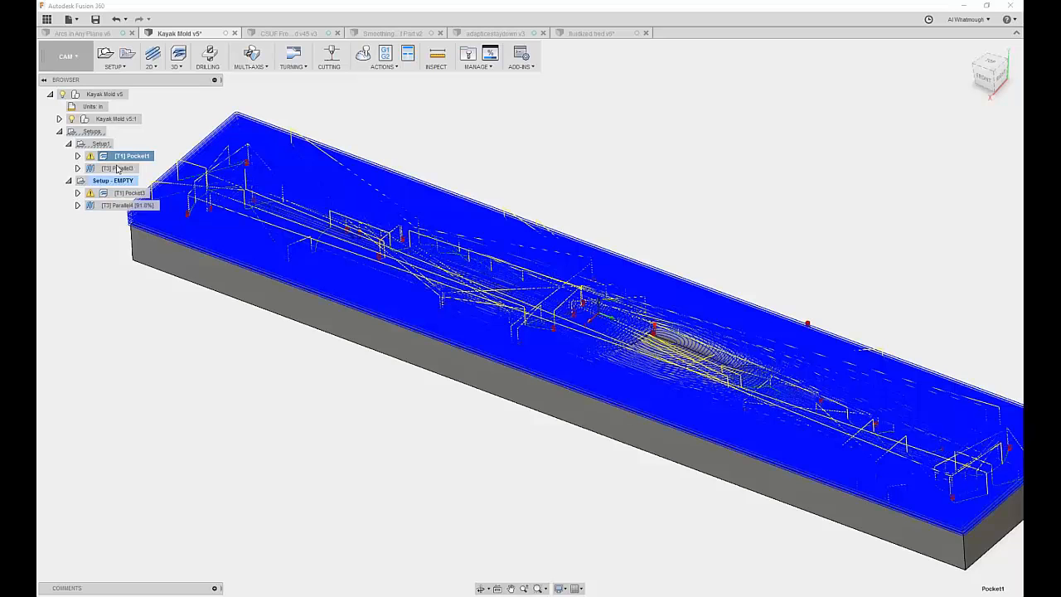
pyautogui.keyDown('ctrl'); pyautogui.click(117, 168); pyautogui.keyUp('ctrl')
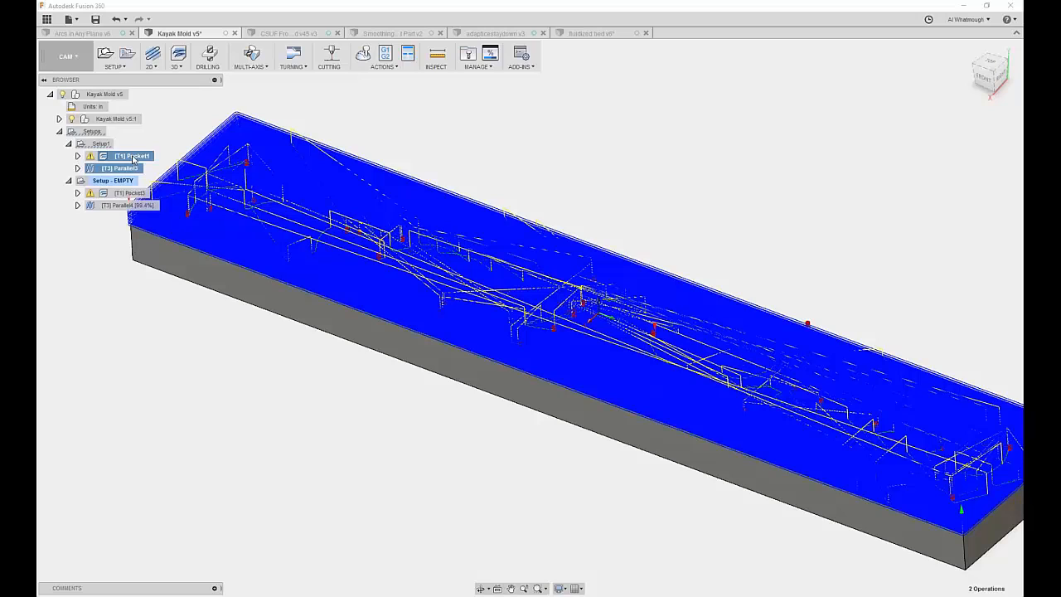
pyautogui.click(492, 60)
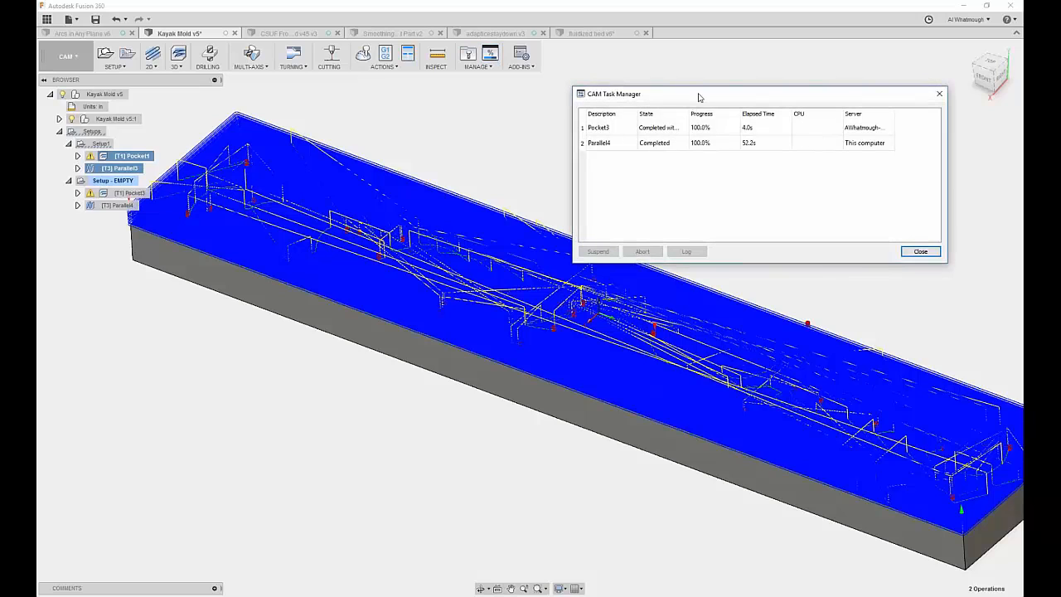
pyautogui.moveTo(699, 97); pyautogui.dragTo(570, 129)
pyautogui.rightClick(575, 233)
pyautogui.moveTo(639, 364)
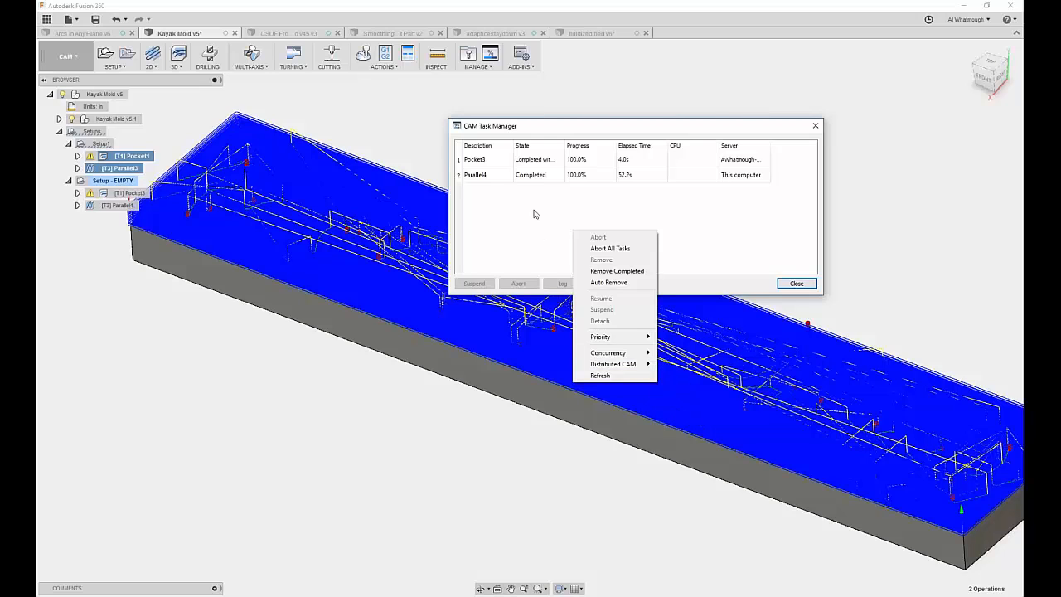
pyautogui.click(537, 215)
# Step: Check which columns the CAM Task Manager can display, including Server
pyautogui.moveTo(670, 126); pyautogui.dragTo(761, 76)
pyautogui.rightClick(859, 105)
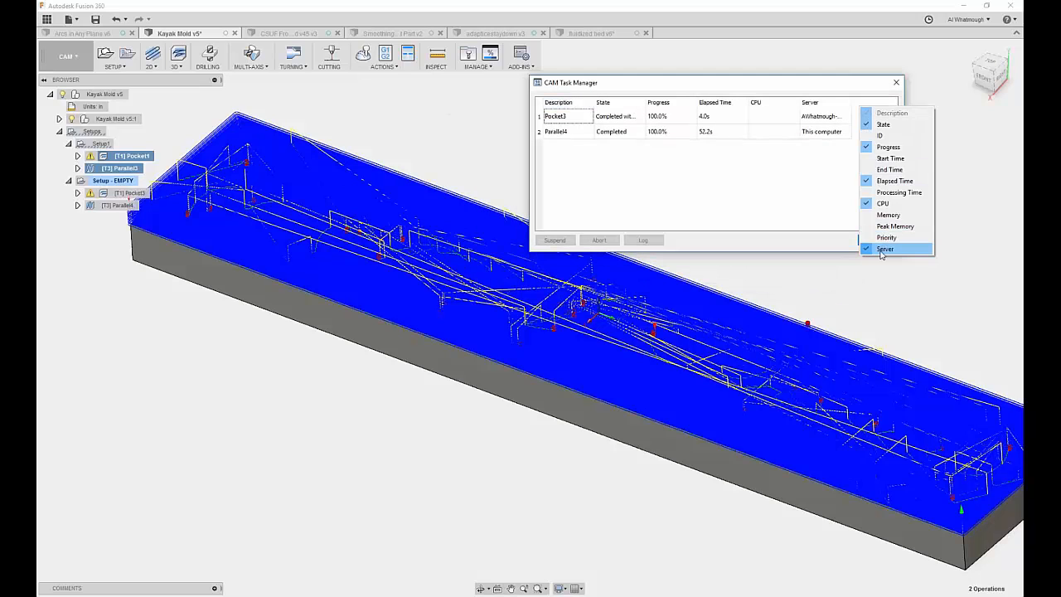
pyautogui.click(791, 192)
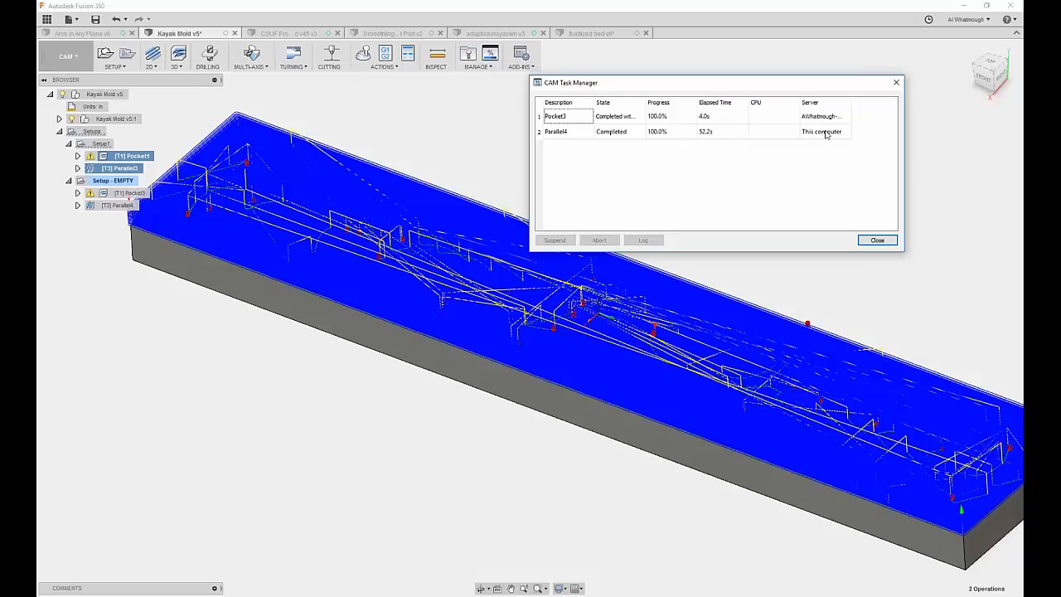
# Step: Regenerate the toolpaths of the selected Pocket1 and Parallel3 operations in Setup1
pyautogui.rightClick(121, 161)
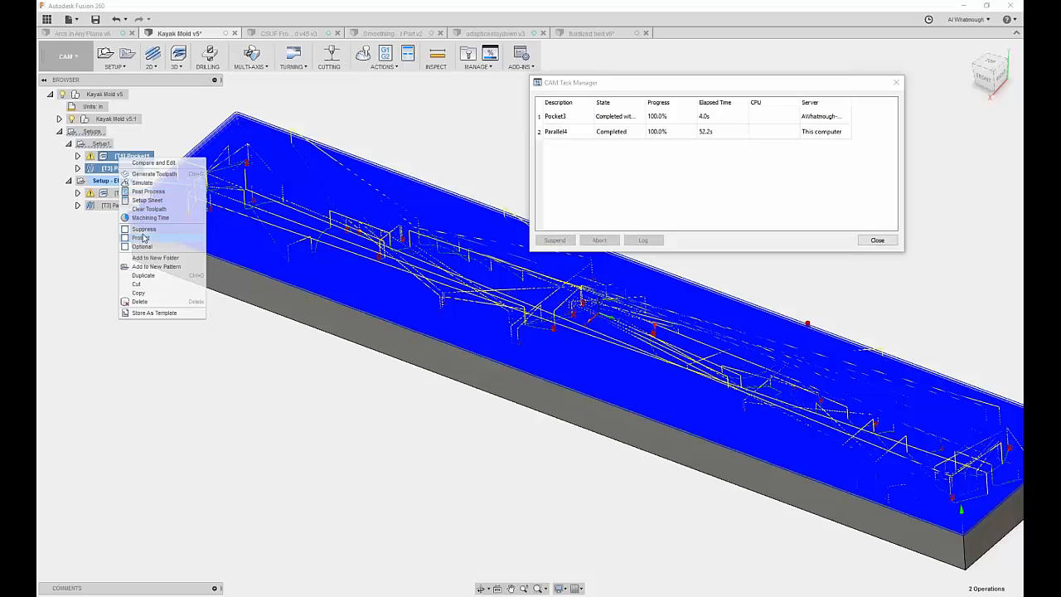
pyautogui.click(146, 195)
pyautogui.press('Return')
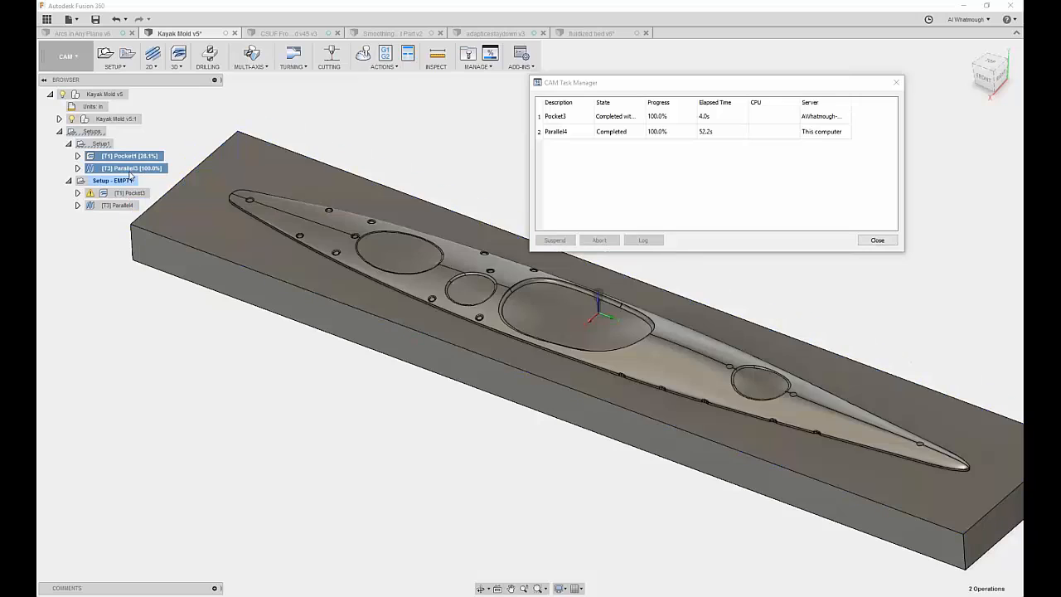
# Step: Monitor the progress and assigned servers of the Pocket1 and Parallel3 tasks in the CAM Task Manager, and close it
pyautogui.click(843, 149)
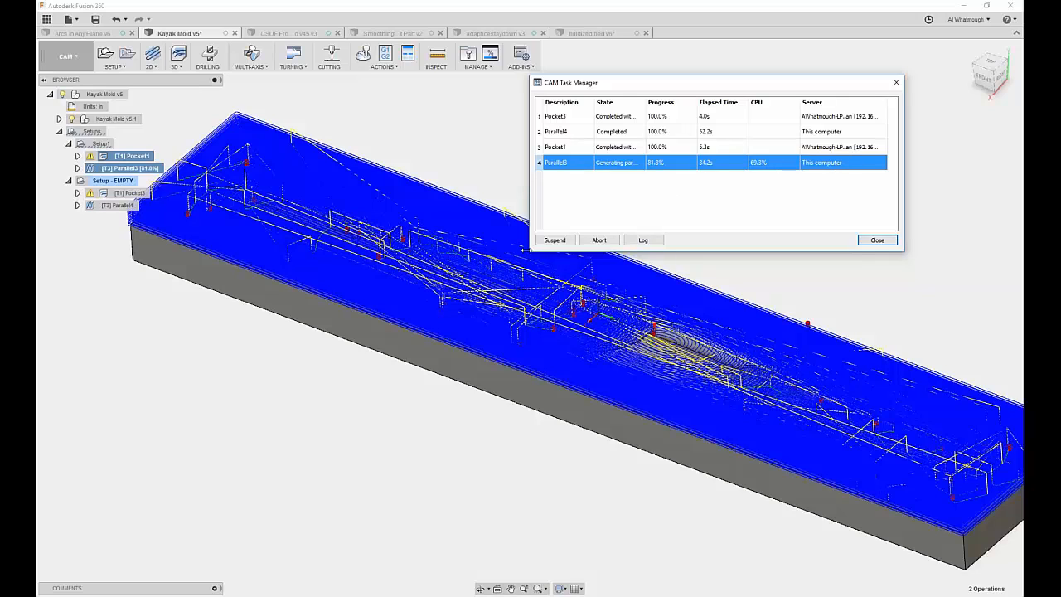
pyautogui.moveTo(527, 248); pyautogui.dragTo(515, 250)
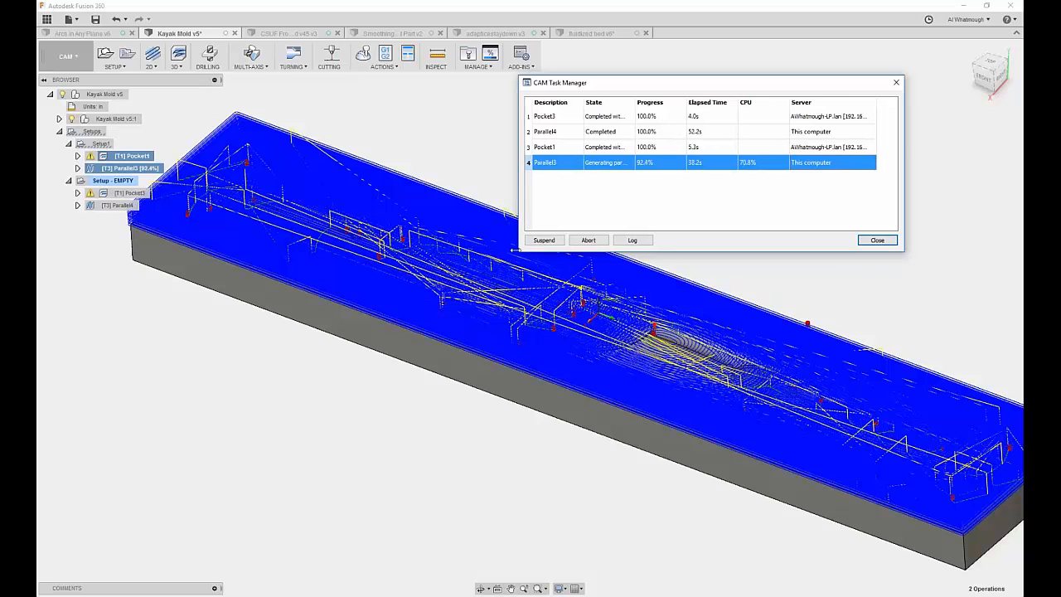
pyautogui.moveTo(719, 84); pyautogui.dragTo(735, 88)
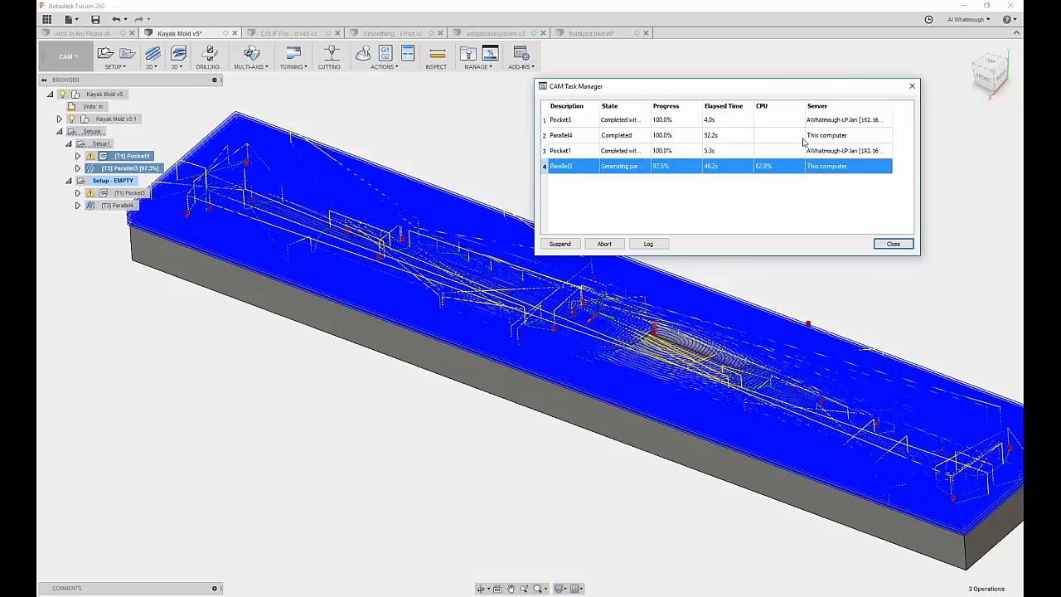
pyautogui.press('Escape')
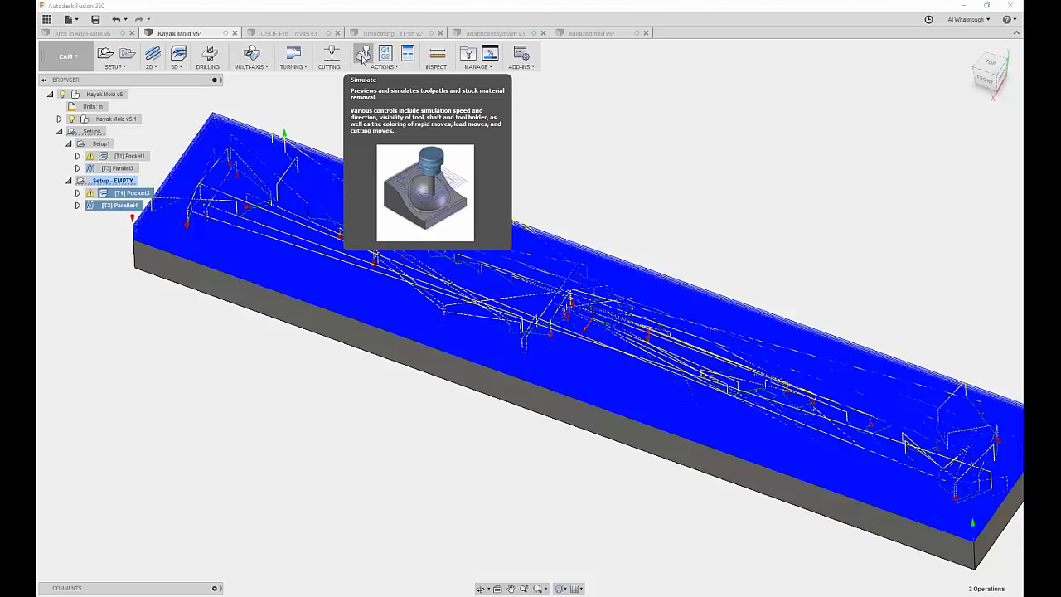
# Step: Simulate the Pocket3 and Parallel4 operations of Setup - EMPTY with the stock displayed
pyautogui.click(362, 55)
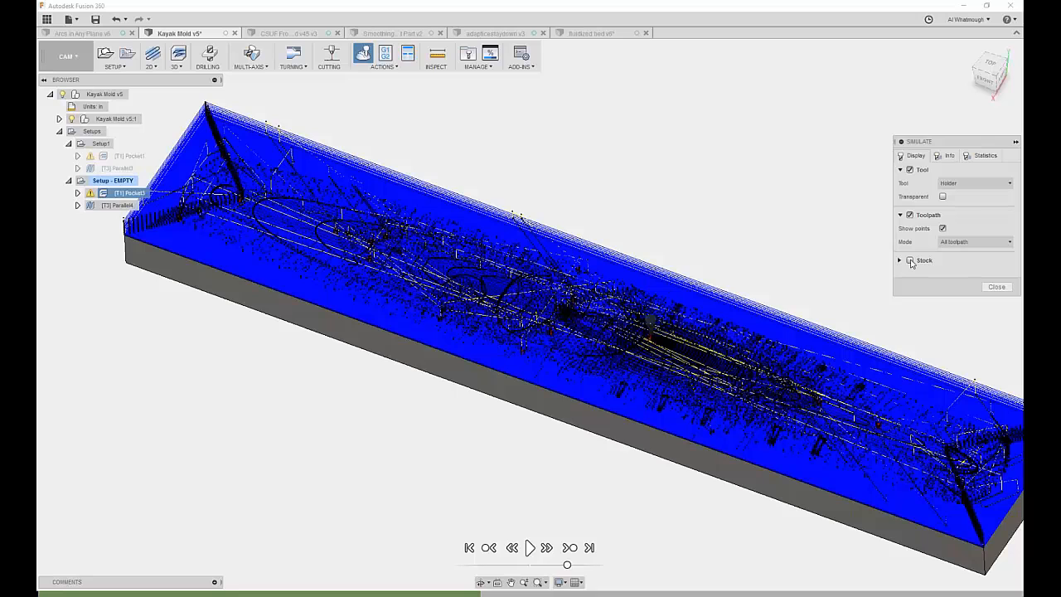
pyautogui.click(910, 260)
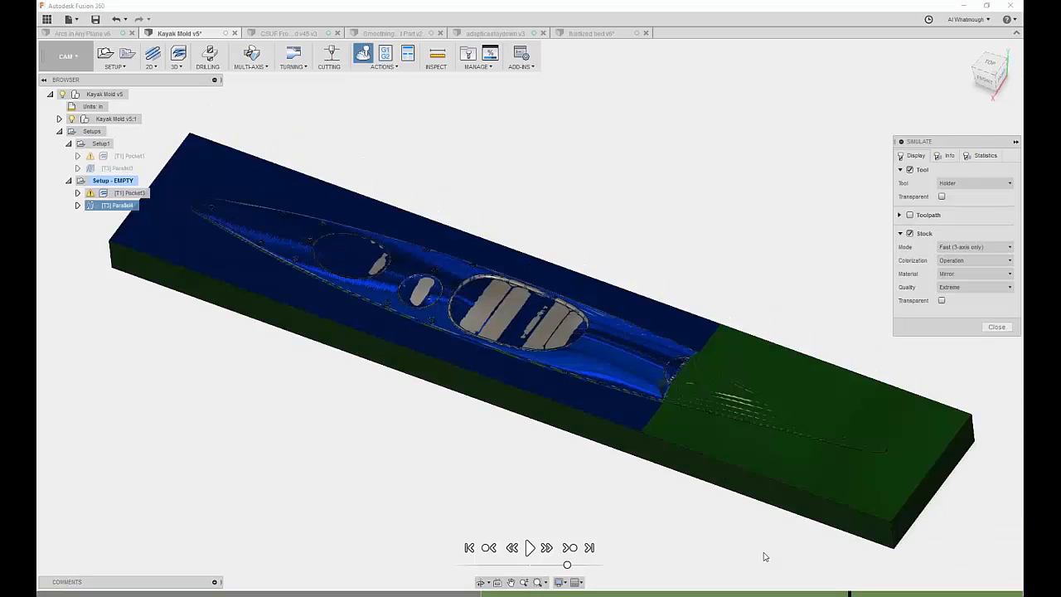
# Step: Inspect the simulated stock near the tool, view the Fast Mode Simulation slide in the PowerPoint slide show, and return to Fusion 360
pyautogui.scroll(1, 678, 421)
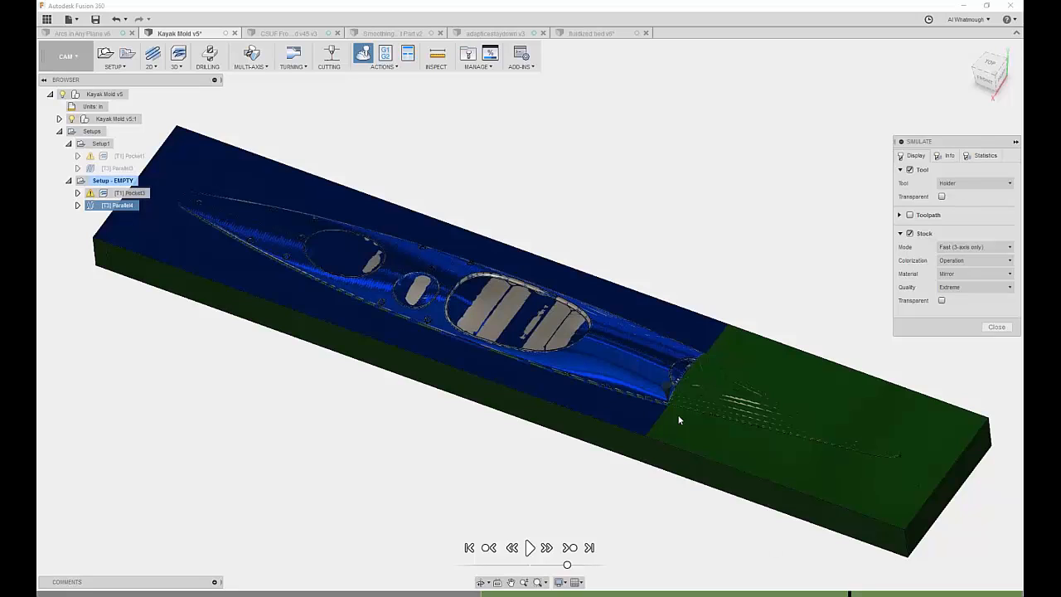
pyautogui.scroll(4, 678, 420)
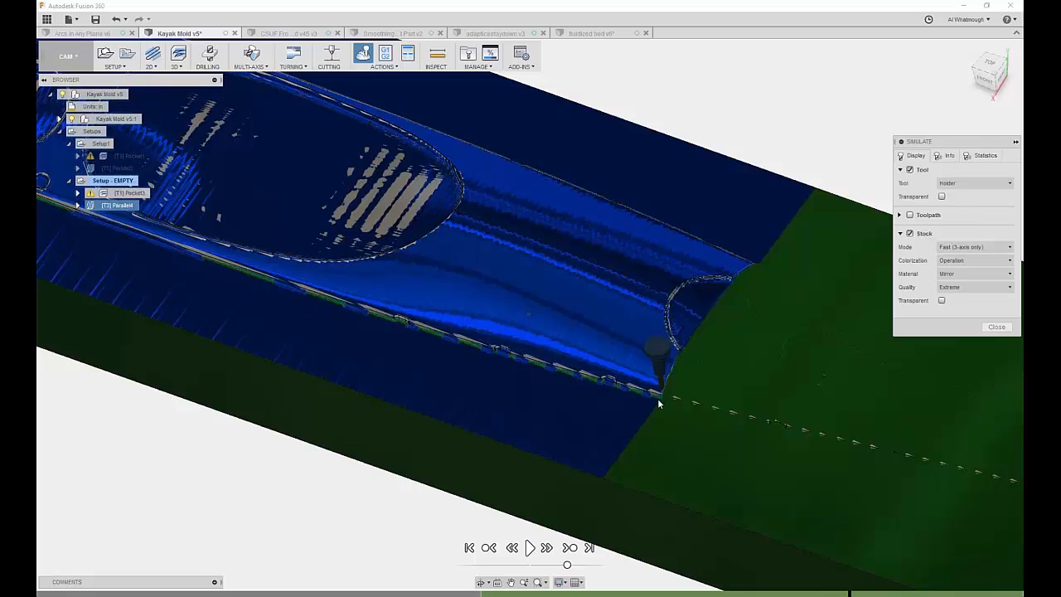
pyautogui.moveTo(402, 594)
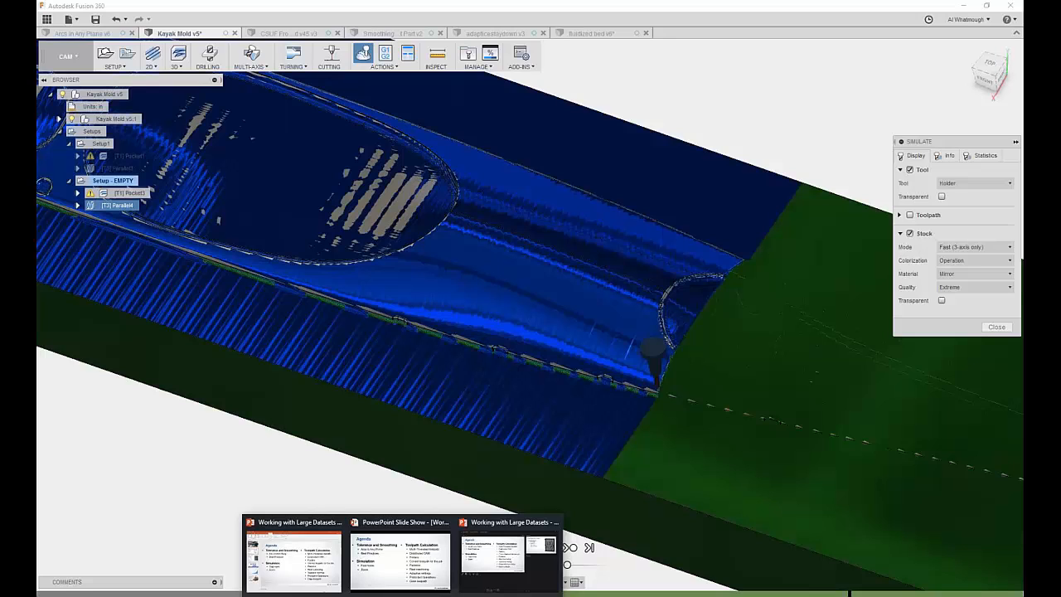
pyautogui.click(400, 556)
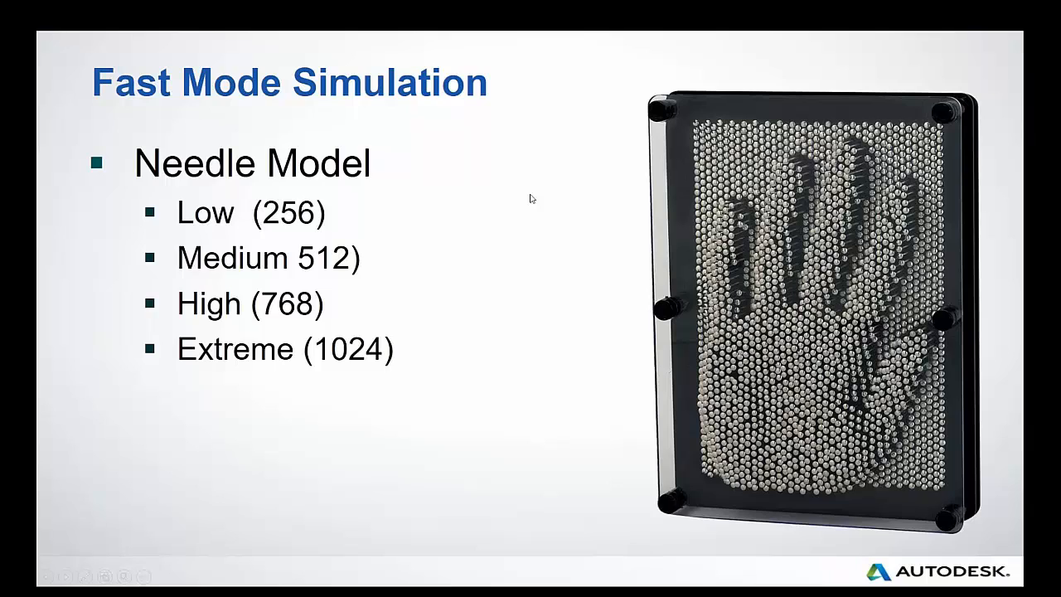
pyautogui.hotkey('alt', 'Tab')
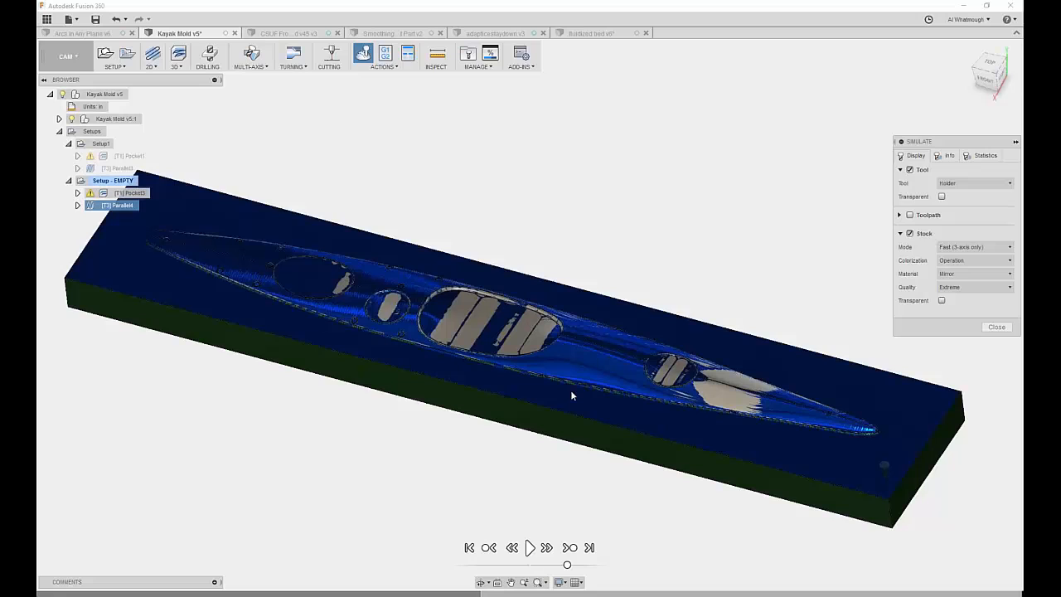
# Step: Look at the simulated mold from above and apply Zoom Stock to the area around a small hole beside the cockpit
pyautogui.scroll(1, 489, 373)
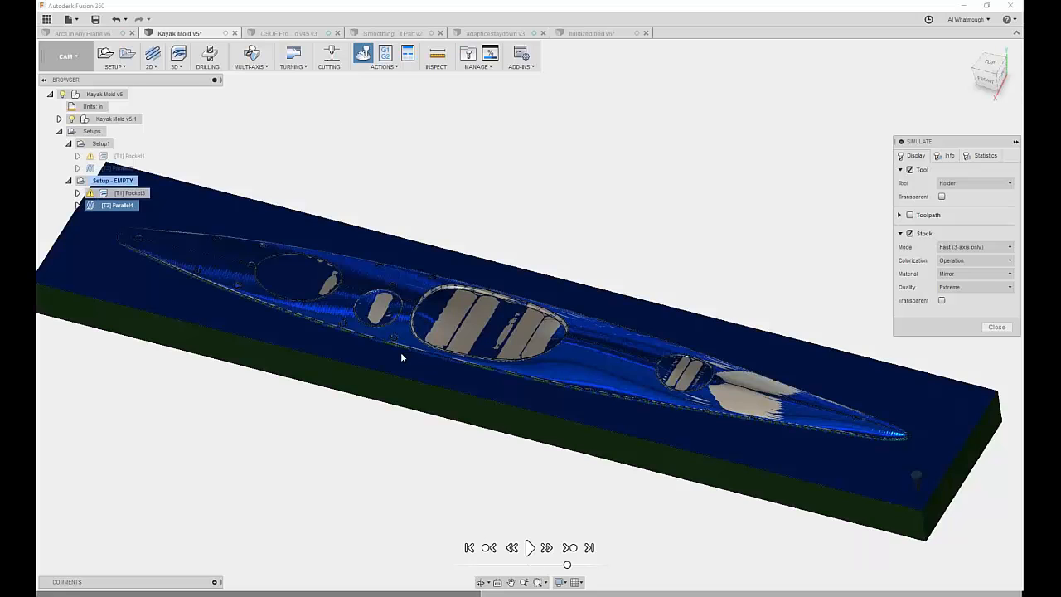
pyautogui.scroll(5, 400, 352)
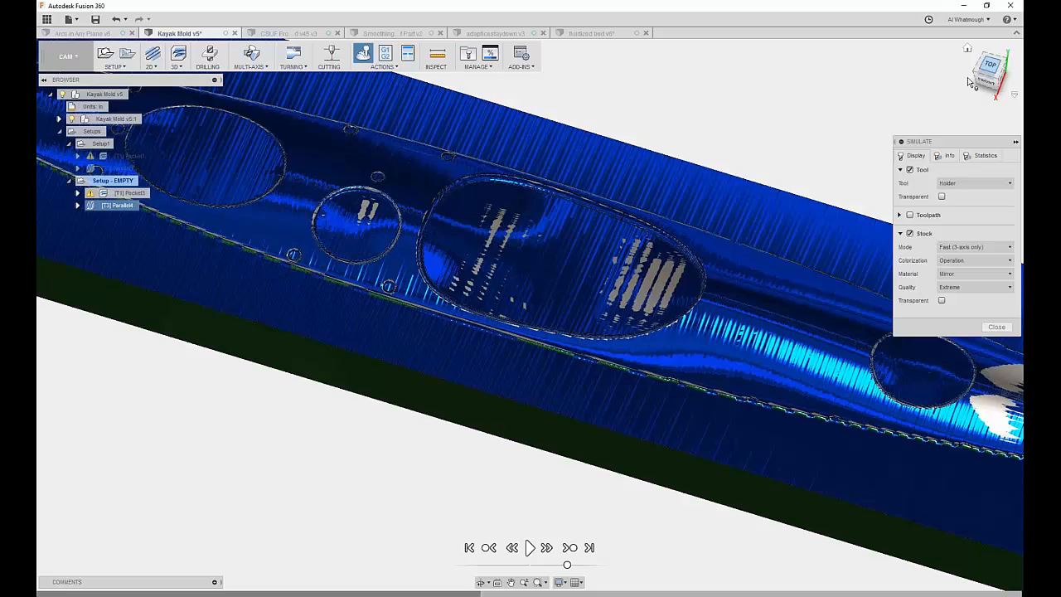
pyautogui.click(970, 81)
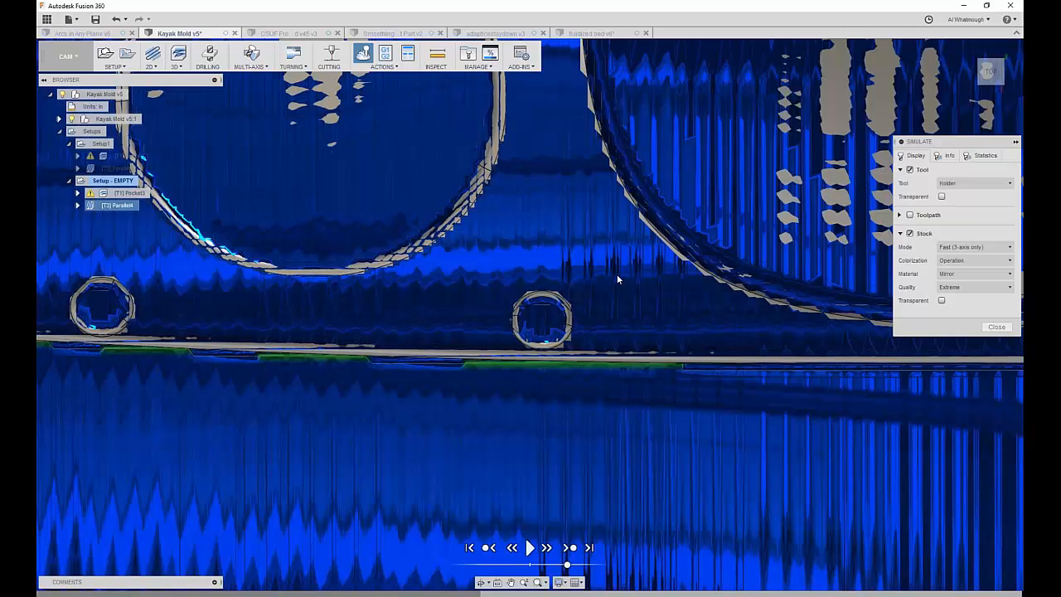
pyautogui.moveTo(550, 322); pyautogui.dragTo(544, 323, button='middle')
pyautogui.rightClick(544, 324)
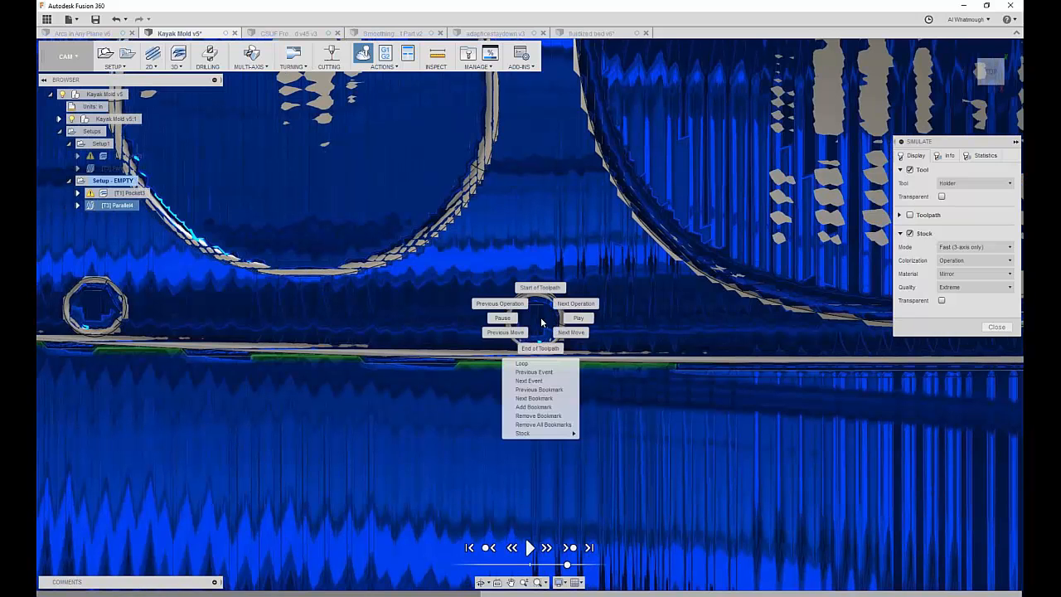
pyautogui.moveTo(554, 434)
pyautogui.click(614, 452)
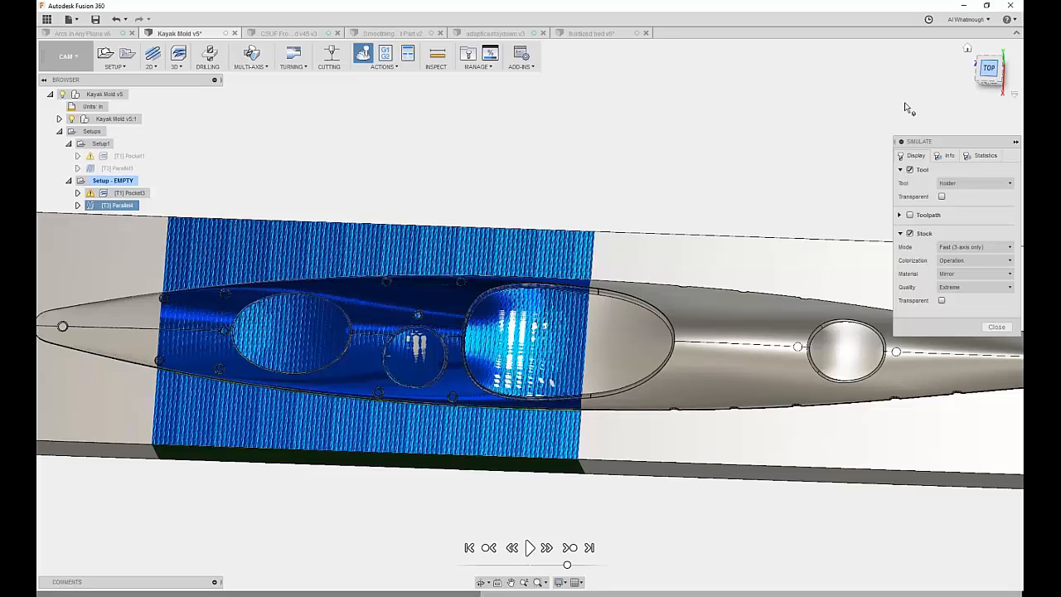
# Step: Apply Zoom Stock again around a small hole near the middle round hatch and inspect the refined stock region
pyautogui.rightClick(465, 365)
pyautogui.moveTo(464, 480)
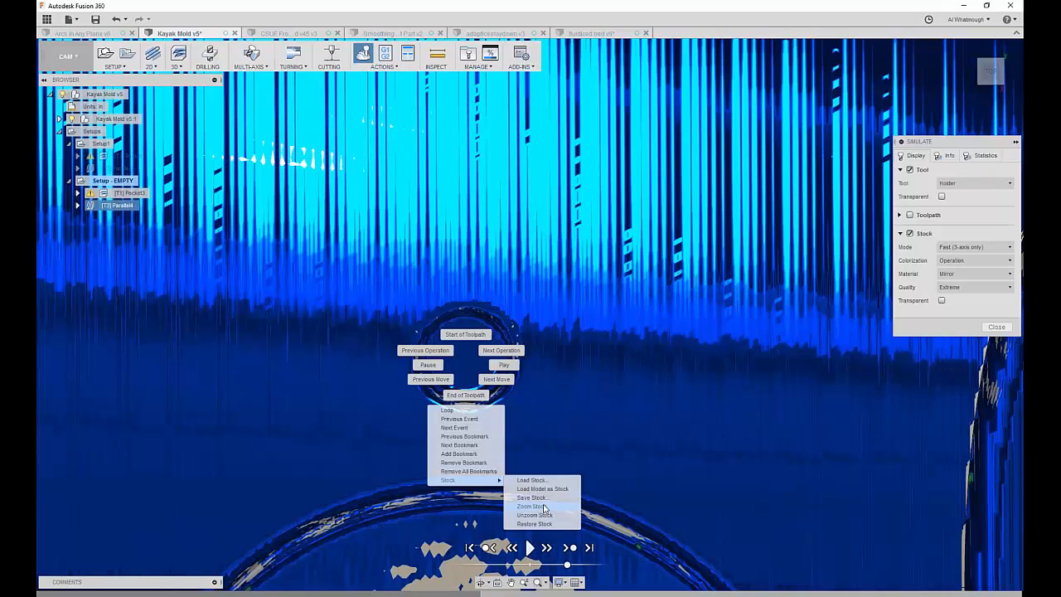
pyautogui.click(544, 506)
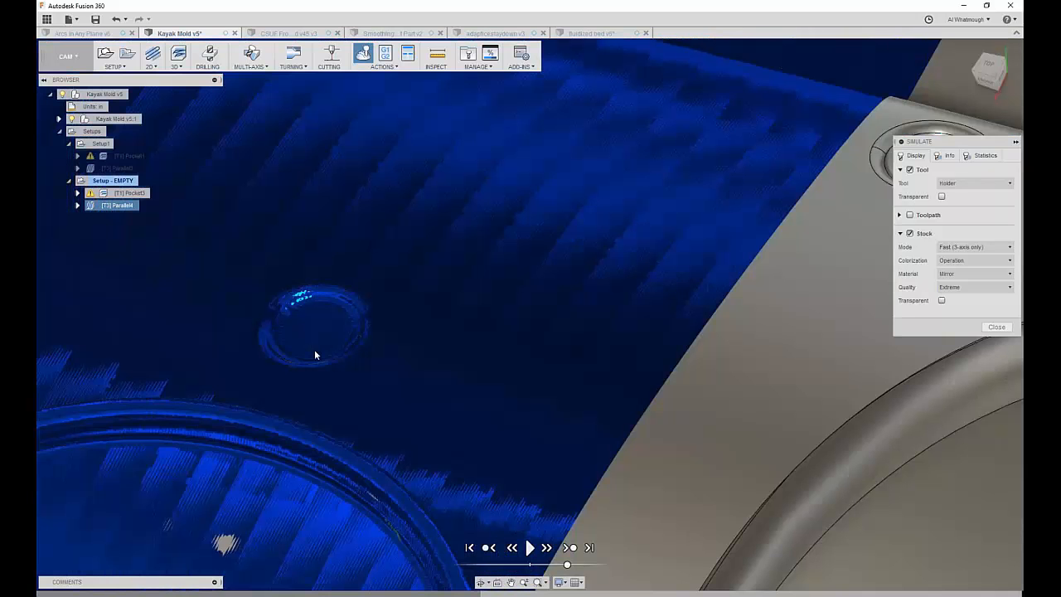
pyautogui.scroll(-10, 314, 355)
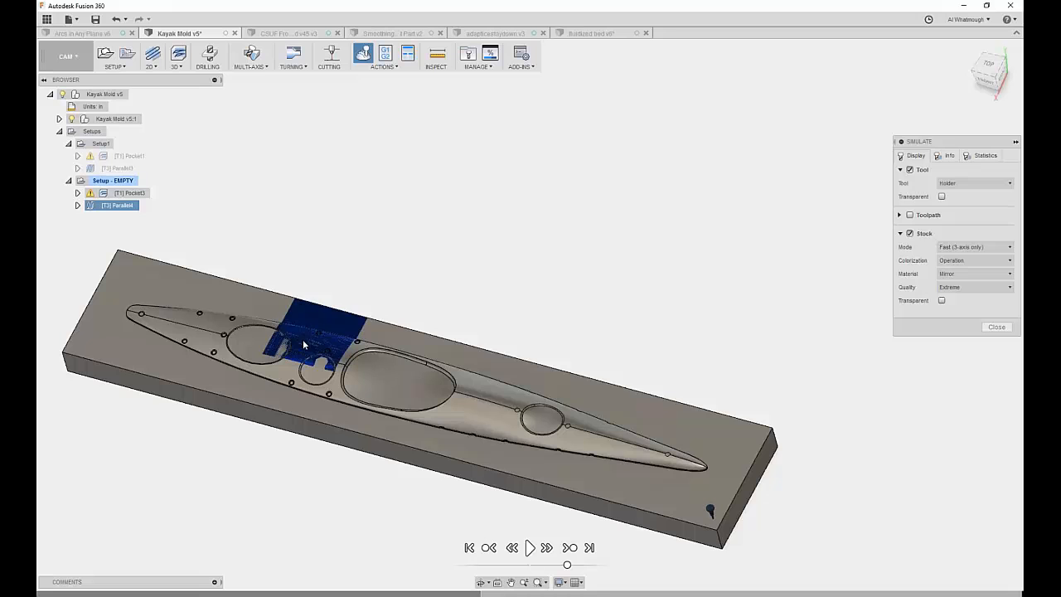
pyautogui.scroll(10, 303, 339)
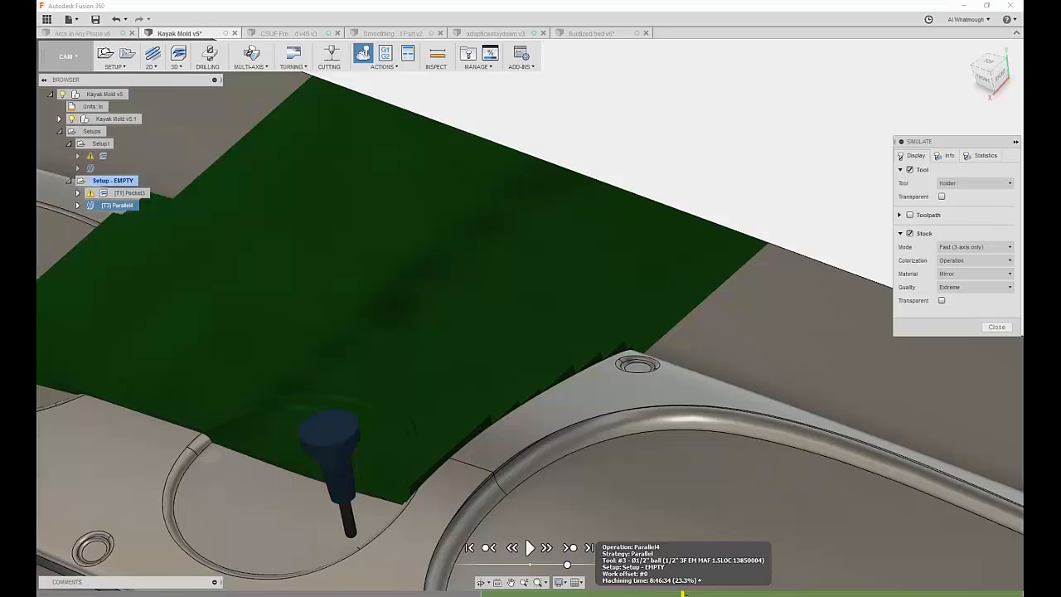
# Step: Scrub the Parallel4 simulation within the zoomed stock region and check the stock mode options, keeping Fast (3-axis only)
pyautogui.moveTo(683, 592); pyautogui.dragTo(493, 452)
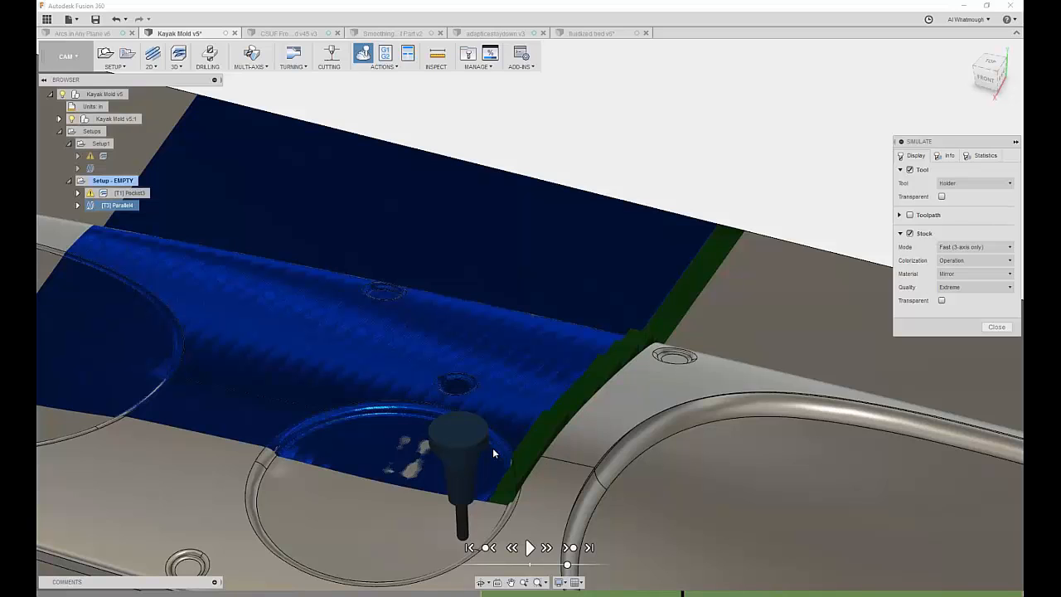
pyautogui.click(975, 247)
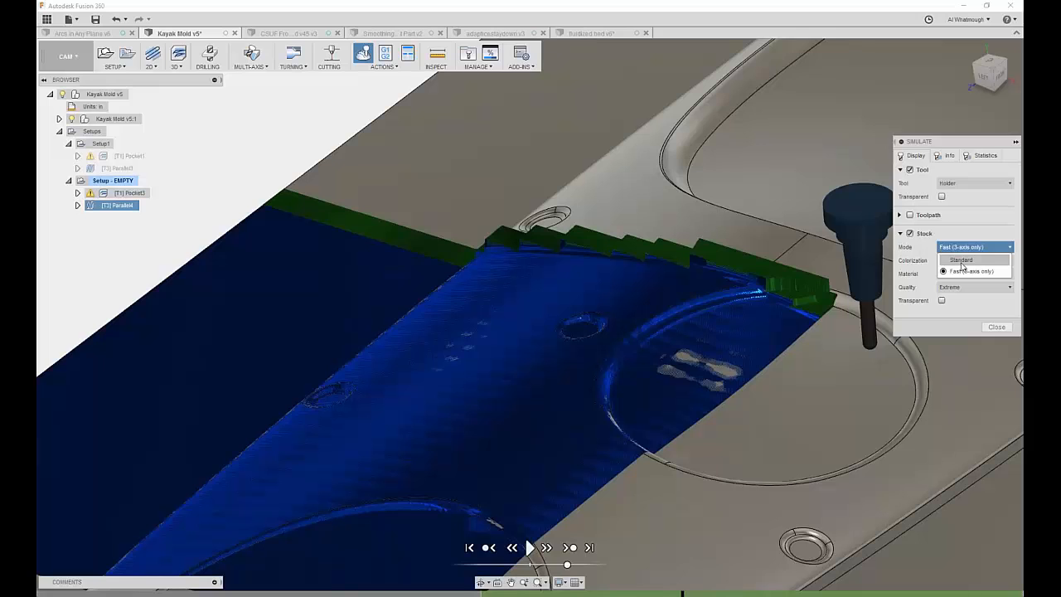
pyautogui.click(964, 270)
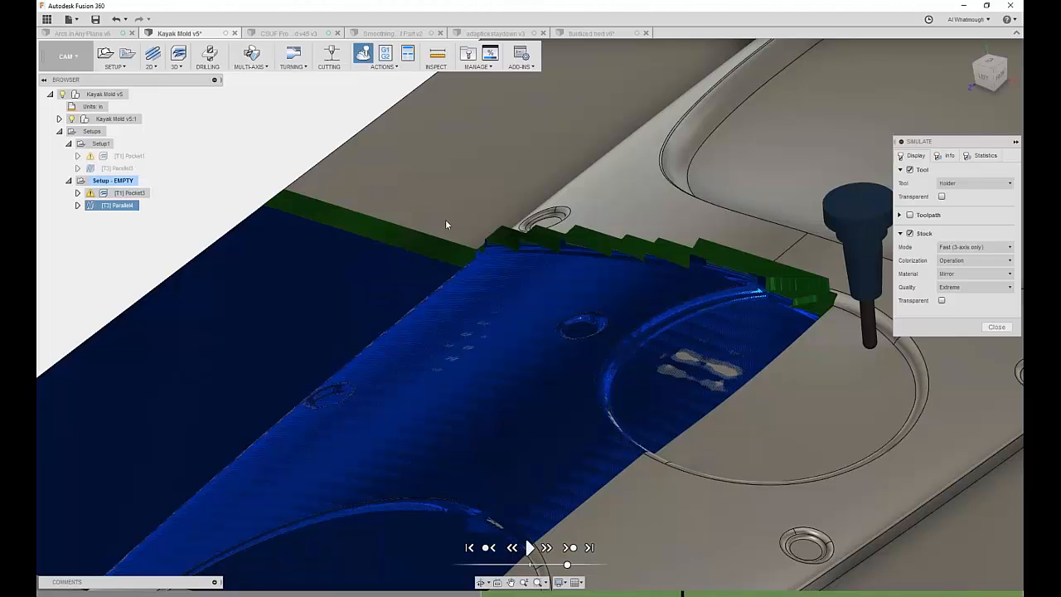
pyautogui.scroll(-2, 446, 219)
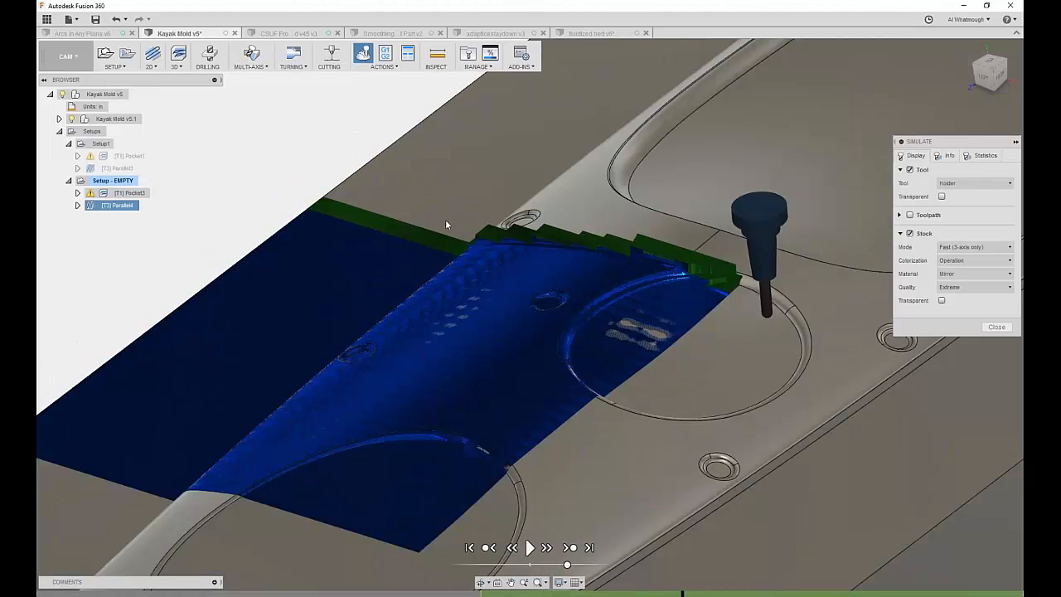
pyautogui.scroll(-1, 445, 219)
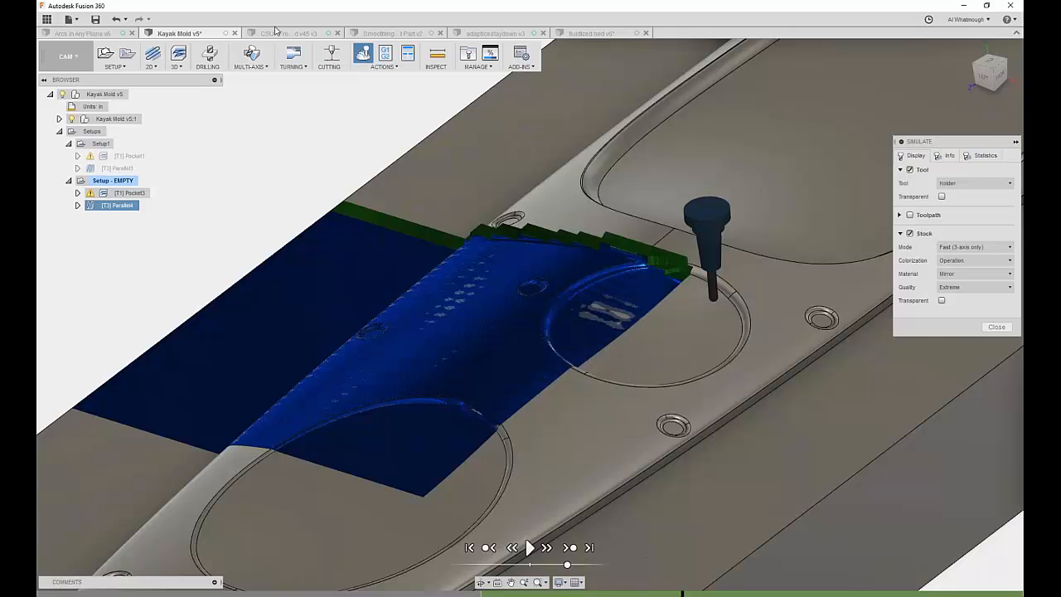
# Step: Switch to the CSUF Front Right Upright document and expand the 2" Roughing, Bore and 1/2" Rest Roughing folders of Setup1 - Front Right
pyautogui.click(282, 33)
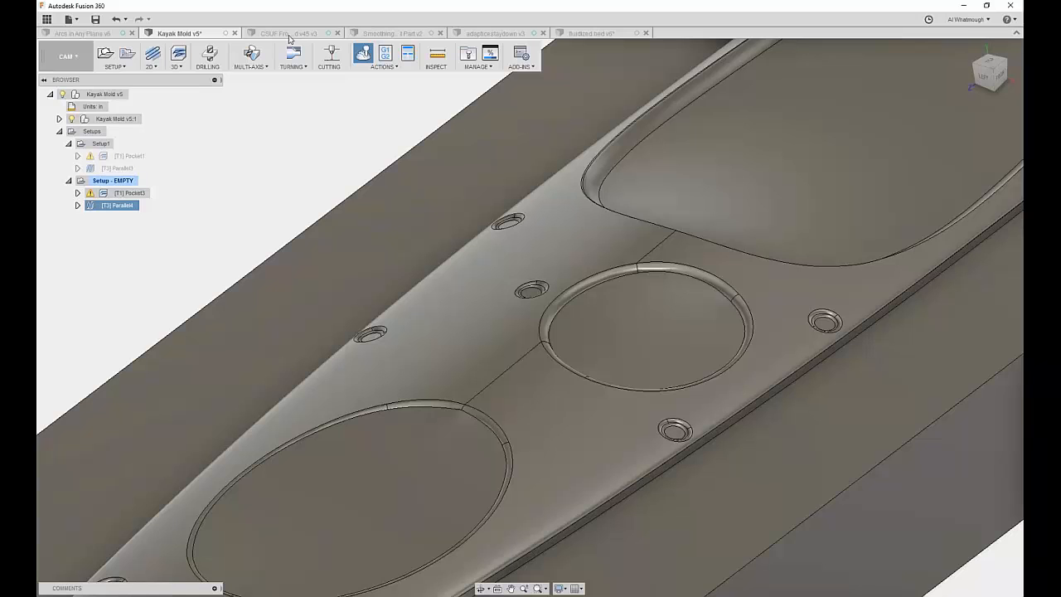
pyautogui.click(290, 34)
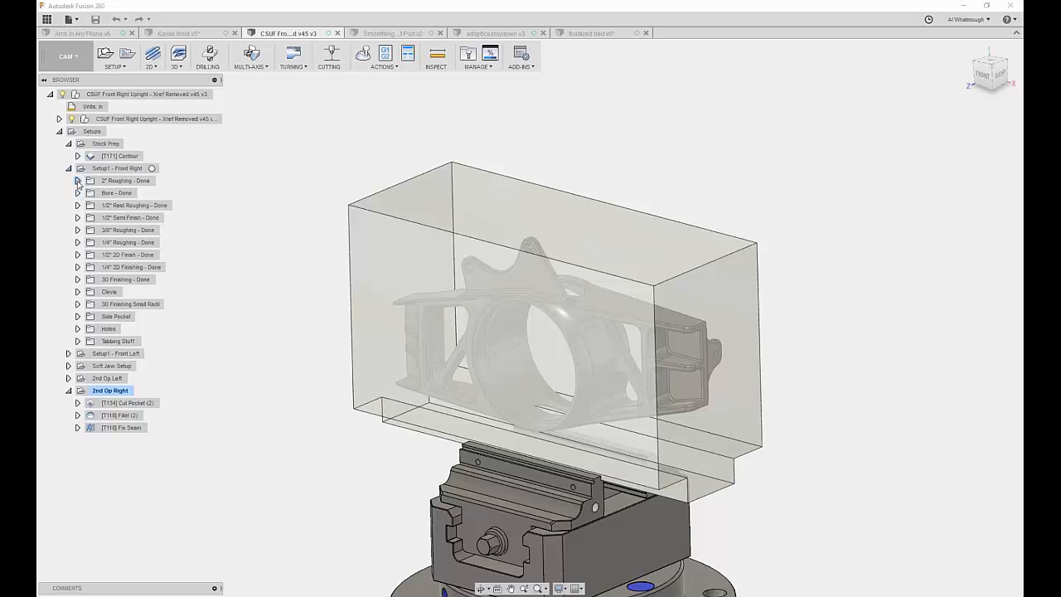
pyautogui.click(77, 181)
pyautogui.click(77, 181)
pyautogui.click(77, 180)
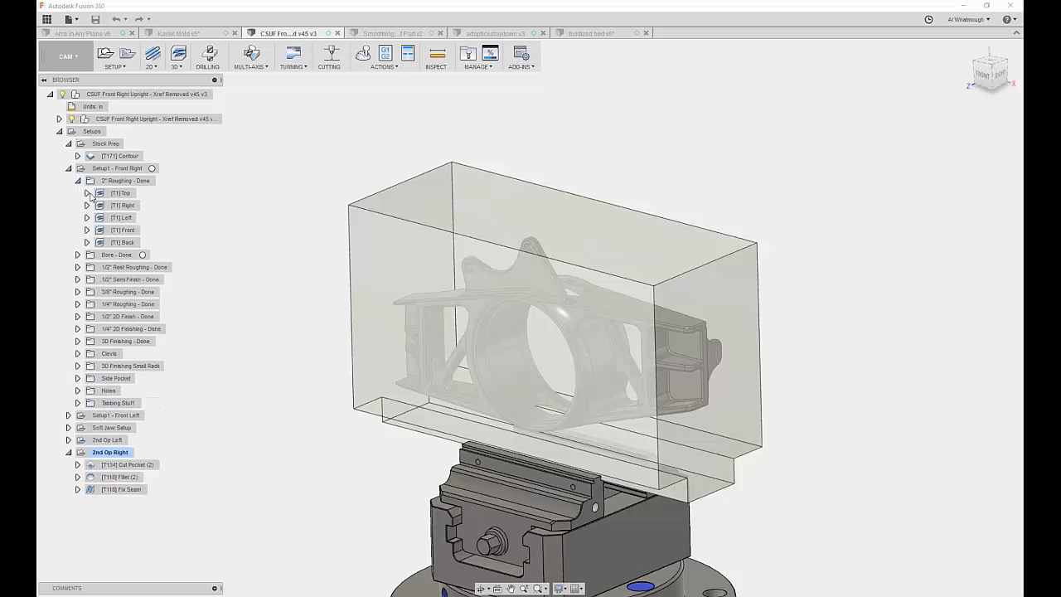
pyautogui.click(77, 254)
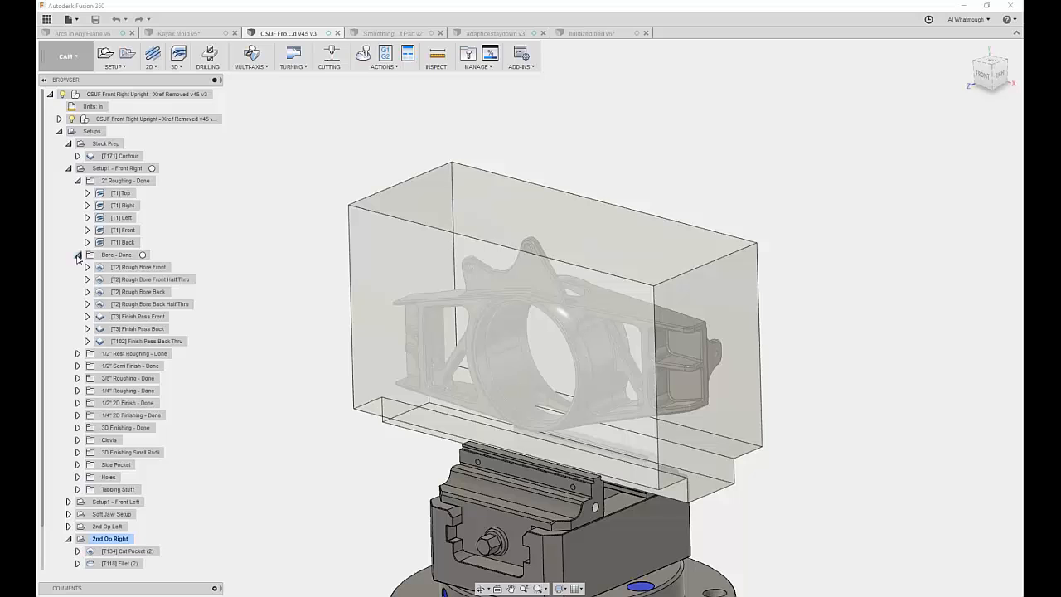
pyautogui.click(77, 354)
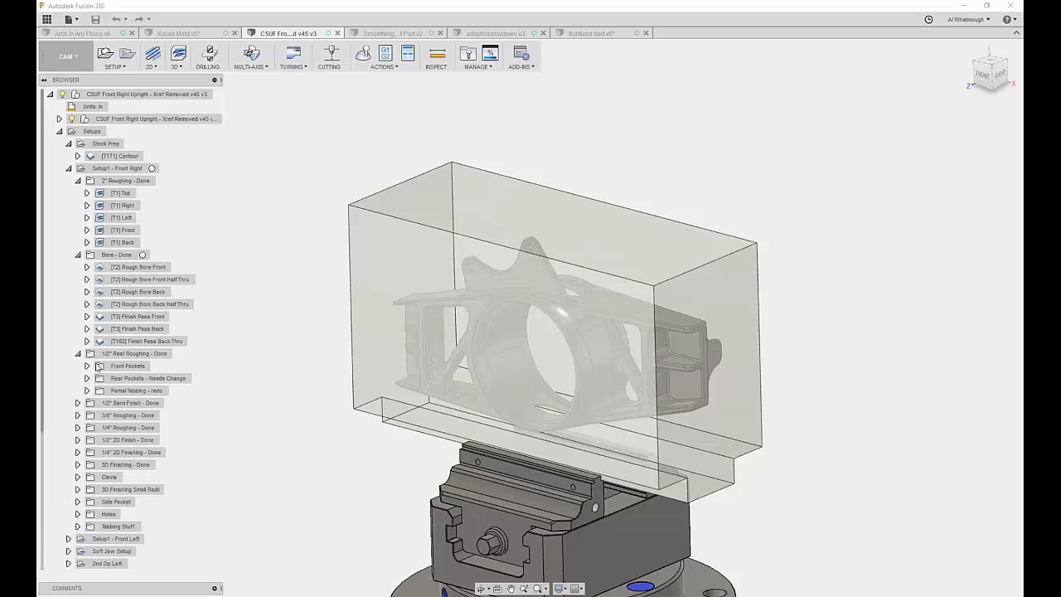
# Step: Expand the Front Pockets folder and view the toolpaths from Front Surface Roughing through Pocket 5, then clear the selection
pyautogui.scroll(-1, 99, 366)
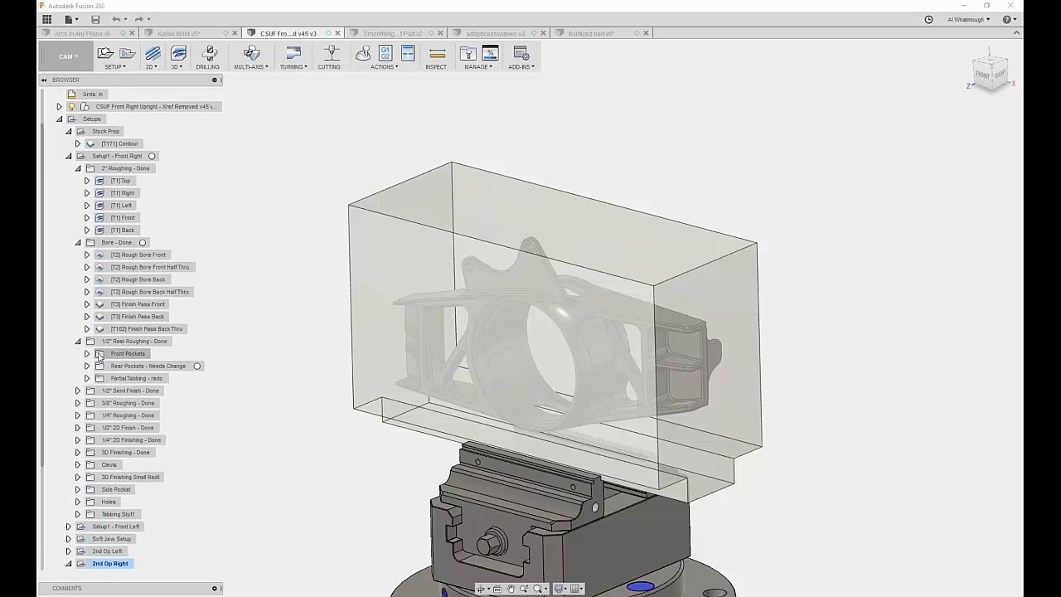
pyautogui.scroll(-2, 99, 355)
pyautogui.click(116, 317)
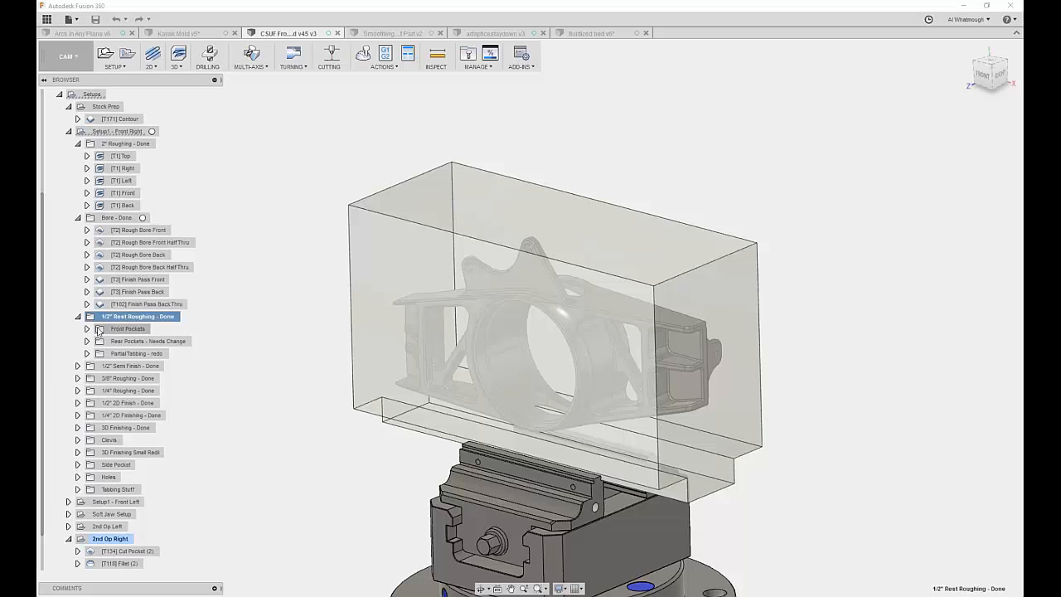
pyautogui.click(97, 329)
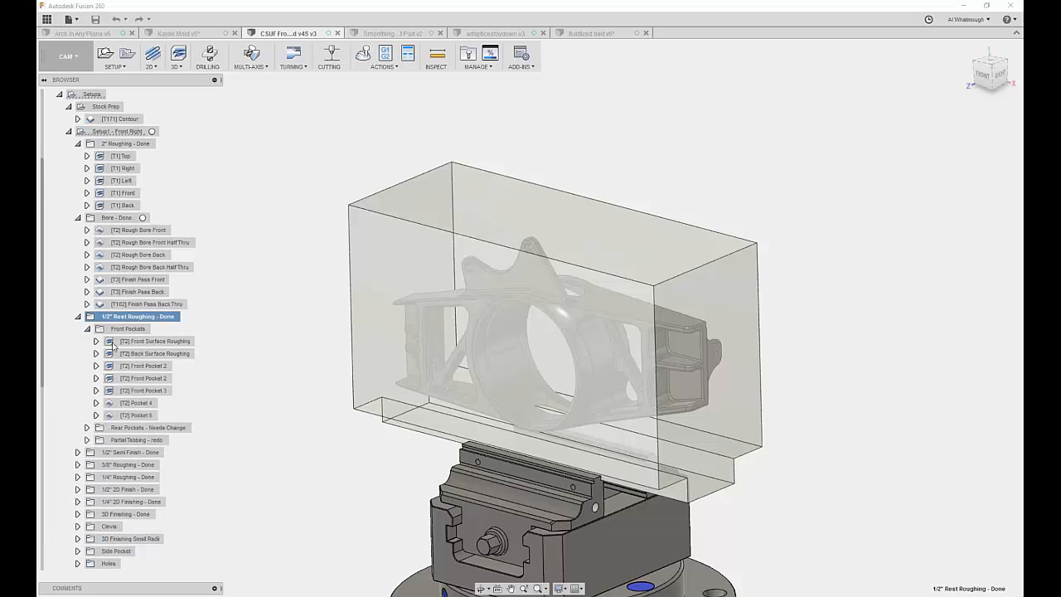
pyautogui.click(108, 341)
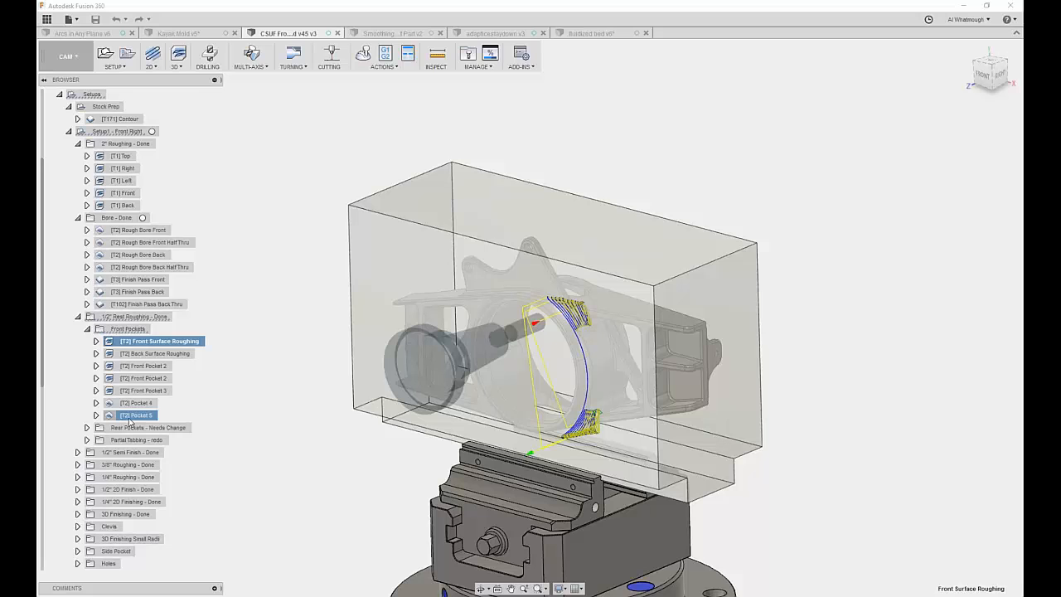
pyautogui.keyDown('shift'); pyautogui.click(128, 417); pyautogui.keyUp('shift')
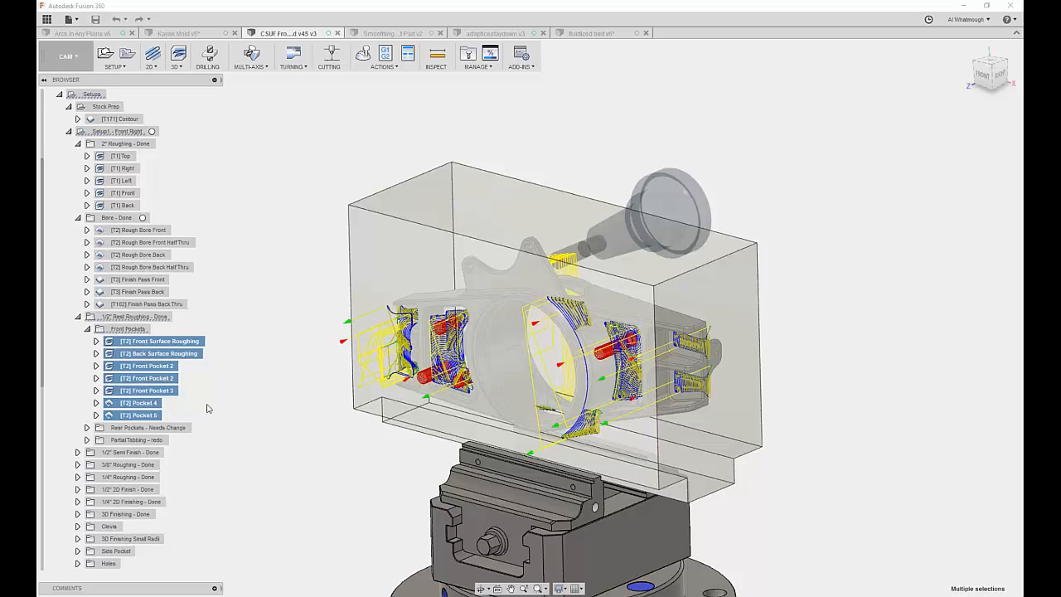
pyautogui.click(237, 317)
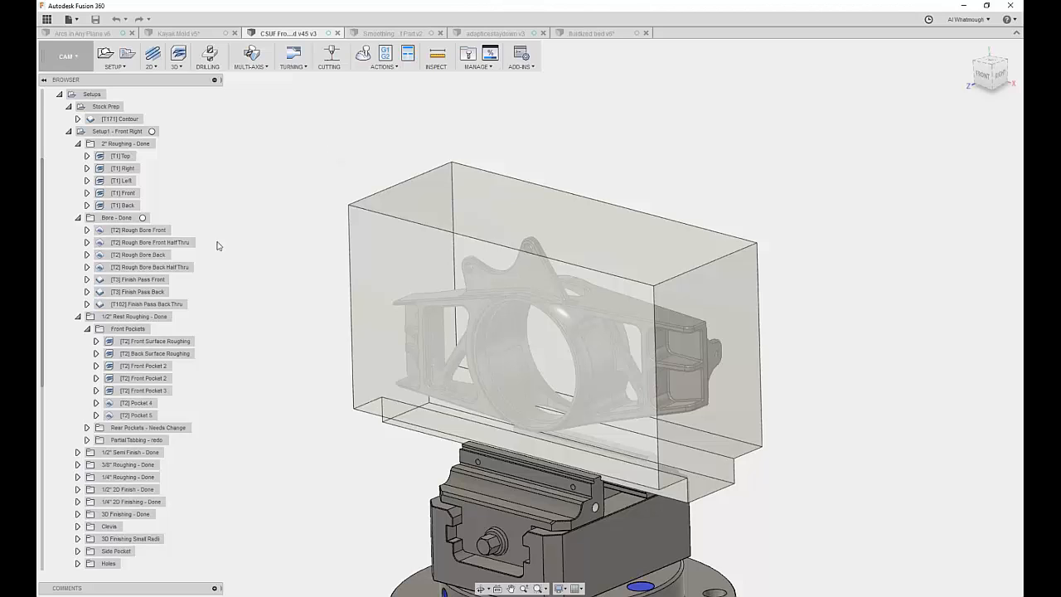
# Step: Protect all operations in the Bore - Done folder, from Rough Bore Front through Finish Pass Back Thru
pyautogui.click(128, 232)
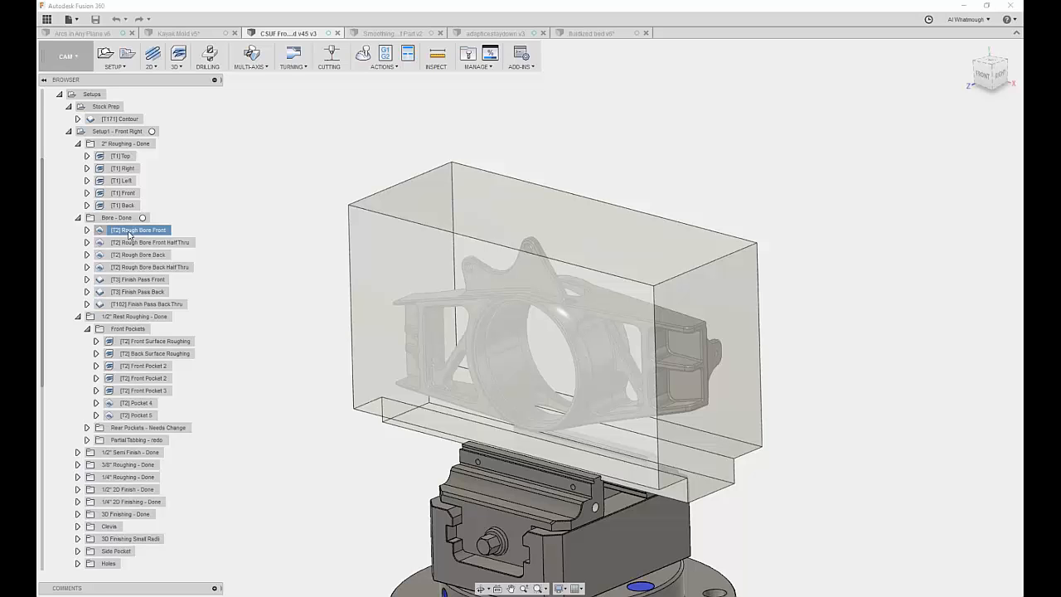
pyautogui.keyDown('ctrl'); pyautogui.click(134, 305); pyautogui.keyUp('ctrl')
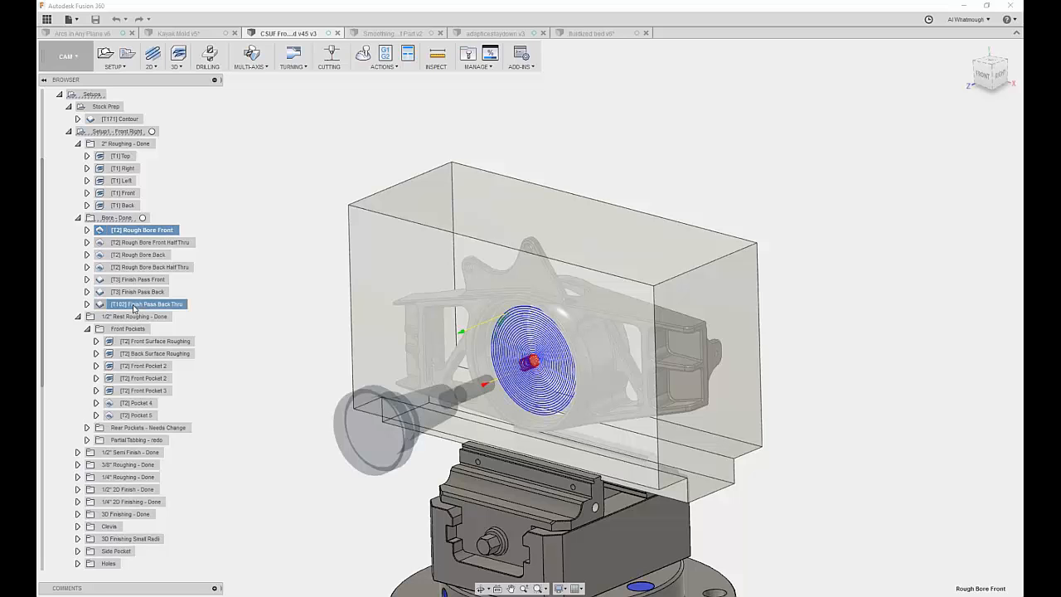
pyautogui.keyDown('shift'); pyautogui.click(133, 305); pyautogui.keyUp('shift')
pyautogui.rightClick(134, 306)
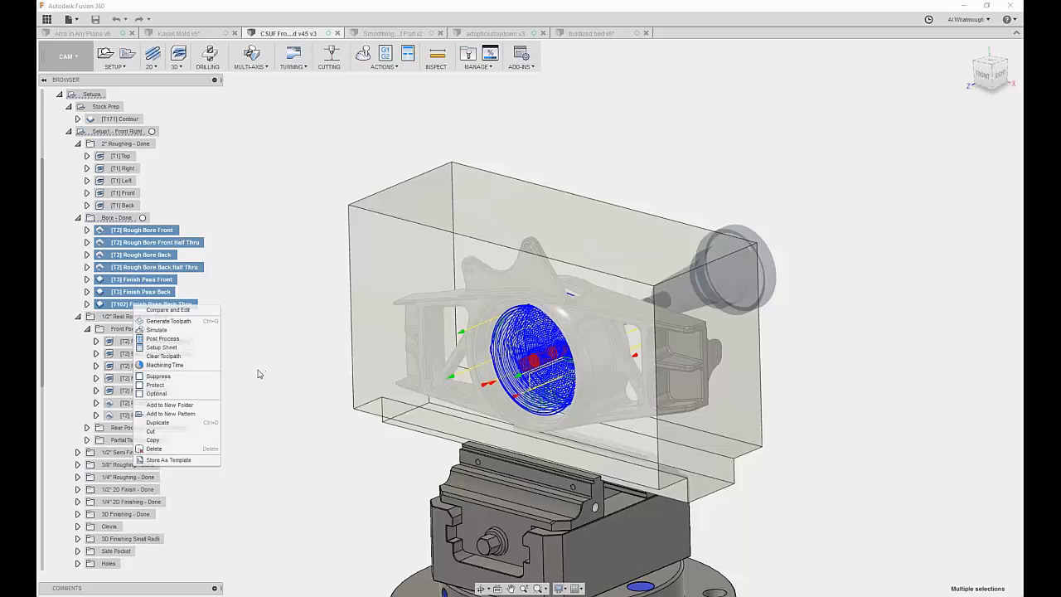
pyautogui.click(170, 367)
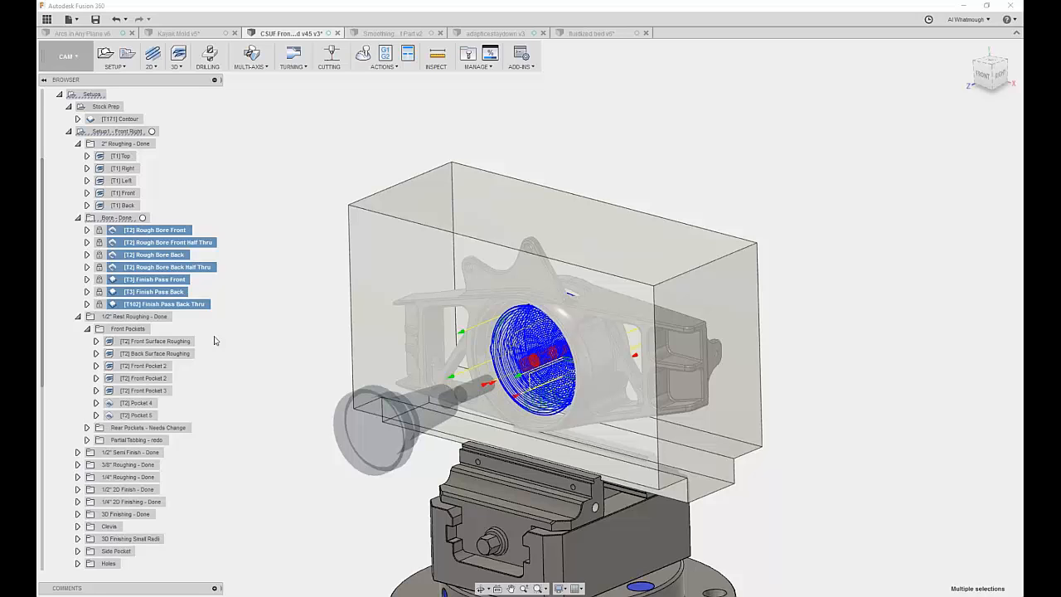
# Step: Expand the Holes folder of Setup1 - Front Right to view its drilling and chamfer operations, then clear the operation selection
pyautogui.click(78, 564)
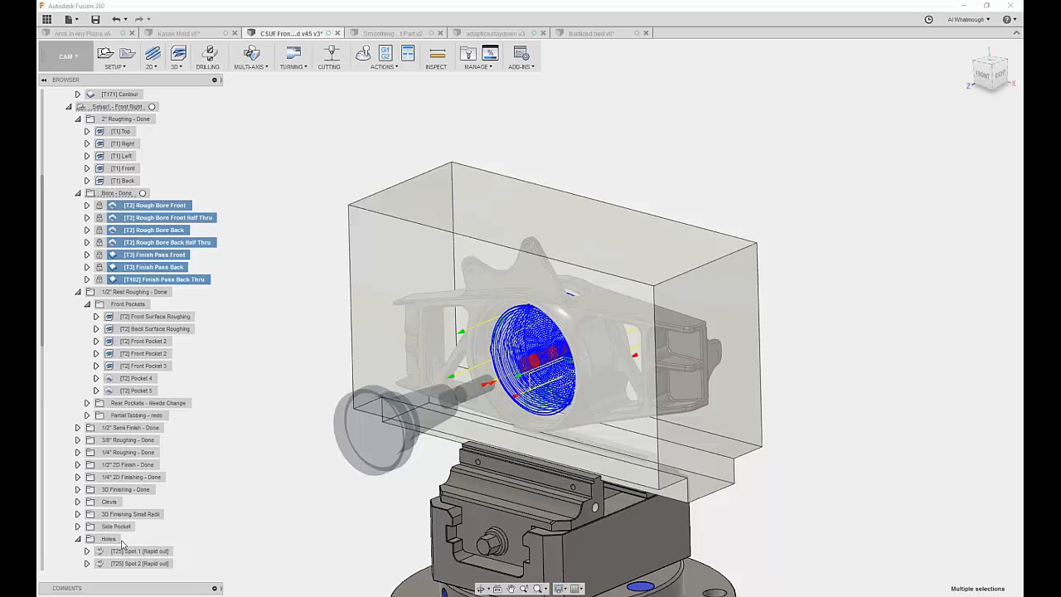
pyautogui.scroll(-3, 123, 544)
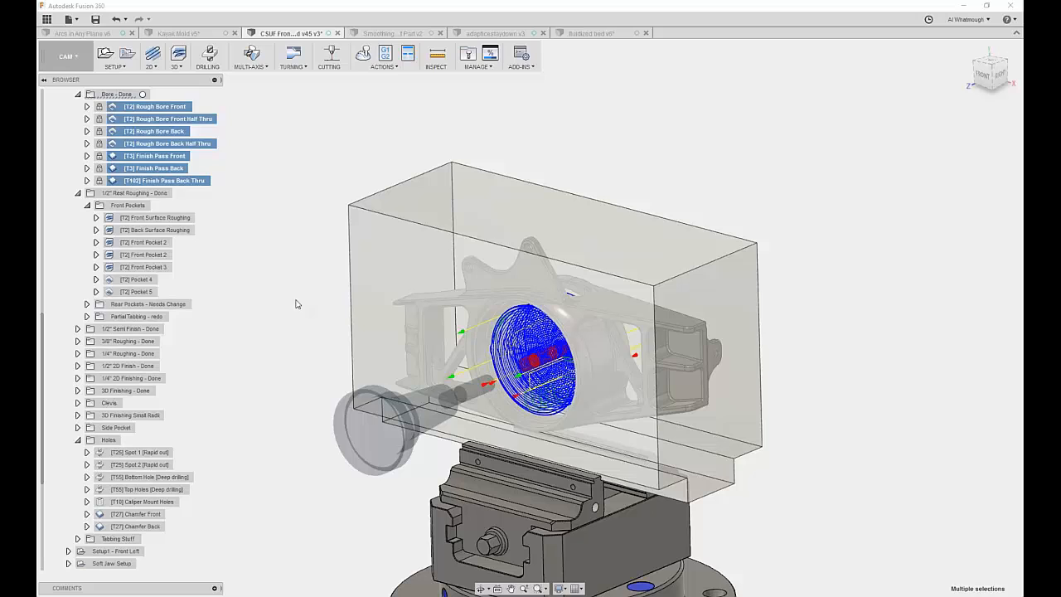
pyautogui.click(256, 181)
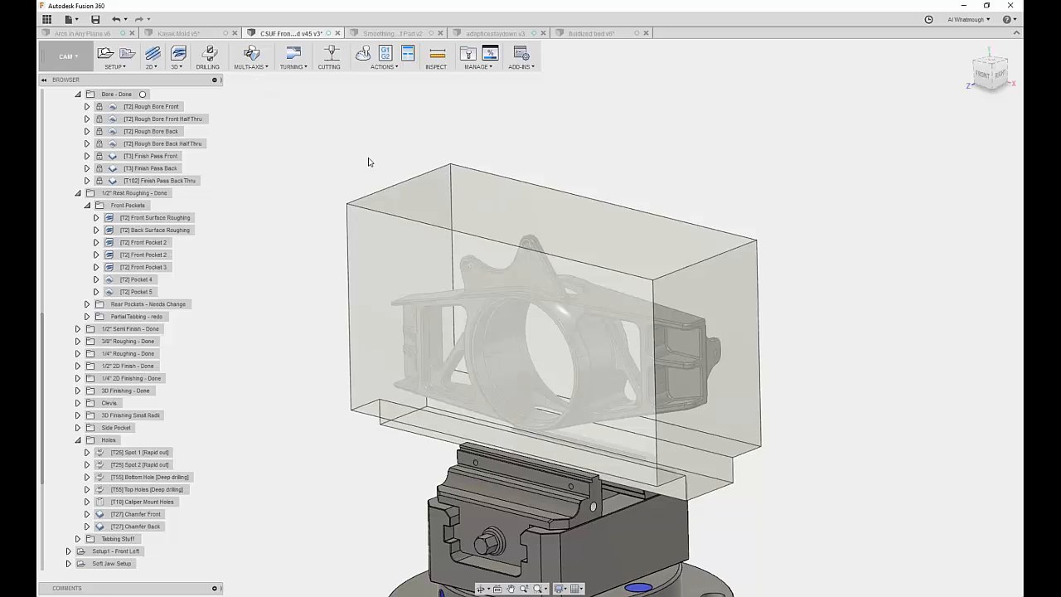
pyautogui.keyDown('shift'); pyautogui.moveTo(370, 161); pyautogui.dragTo(371, 159, button='middle'); pyautogui.keyUp('shift')
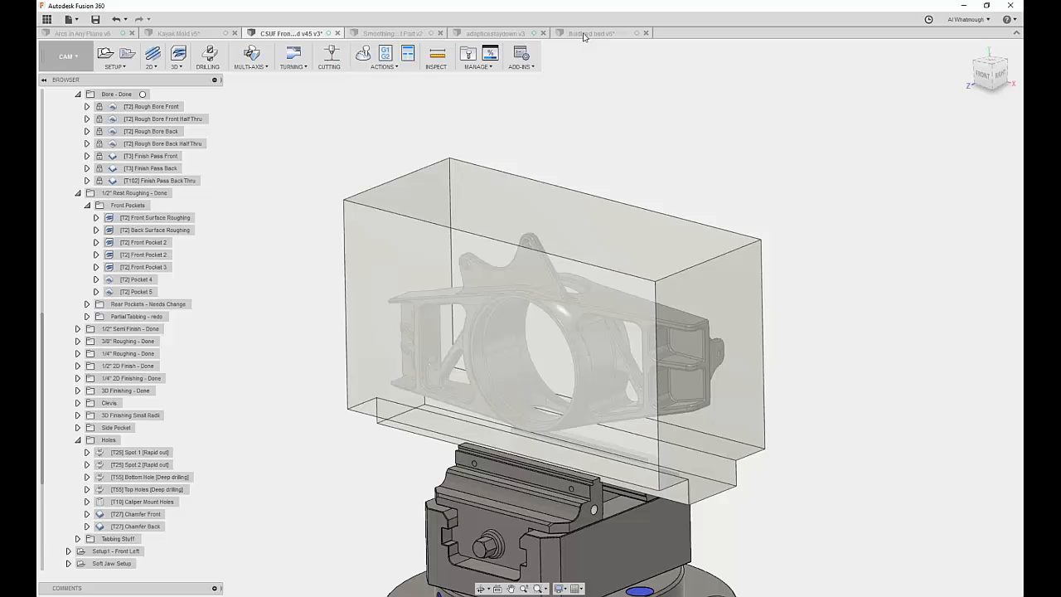
# Step: Switch to the fluidized bed document and examine the plate's pockets on the top and the hole grid on its underside
pyautogui.click(584, 34)
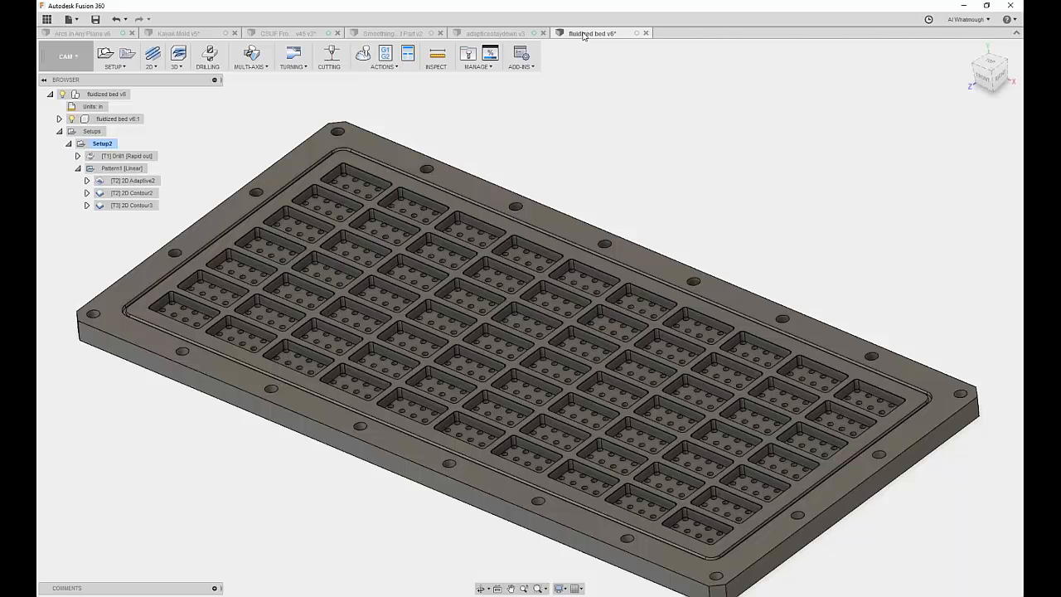
pyautogui.keyDown('shift'); pyautogui.moveTo(497, 182); pyautogui.dragTo(478, 189, button='middle'); pyautogui.keyUp('shift')
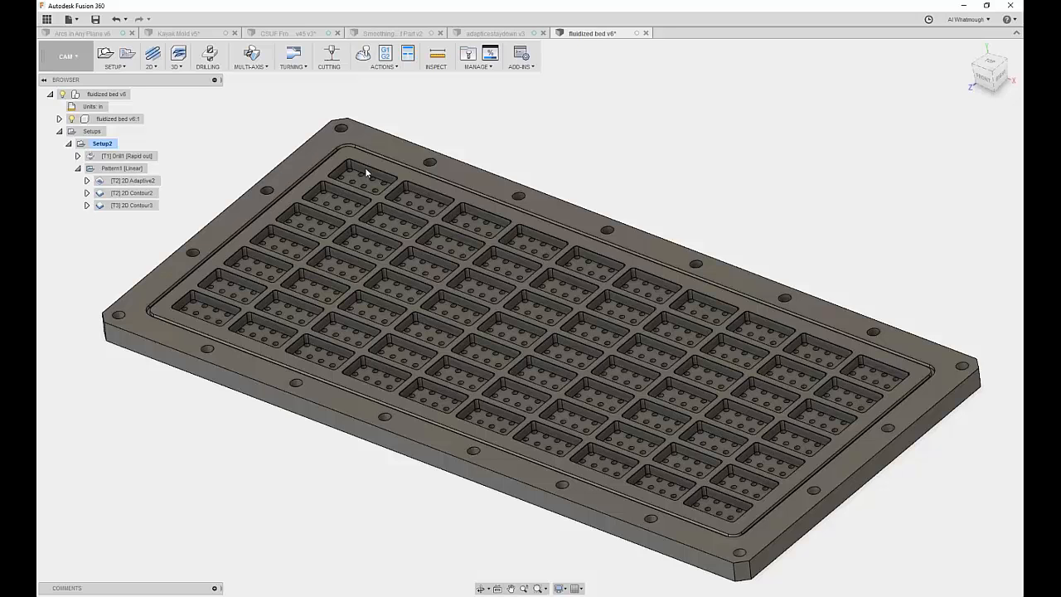
pyautogui.scroll(2, 367, 171)
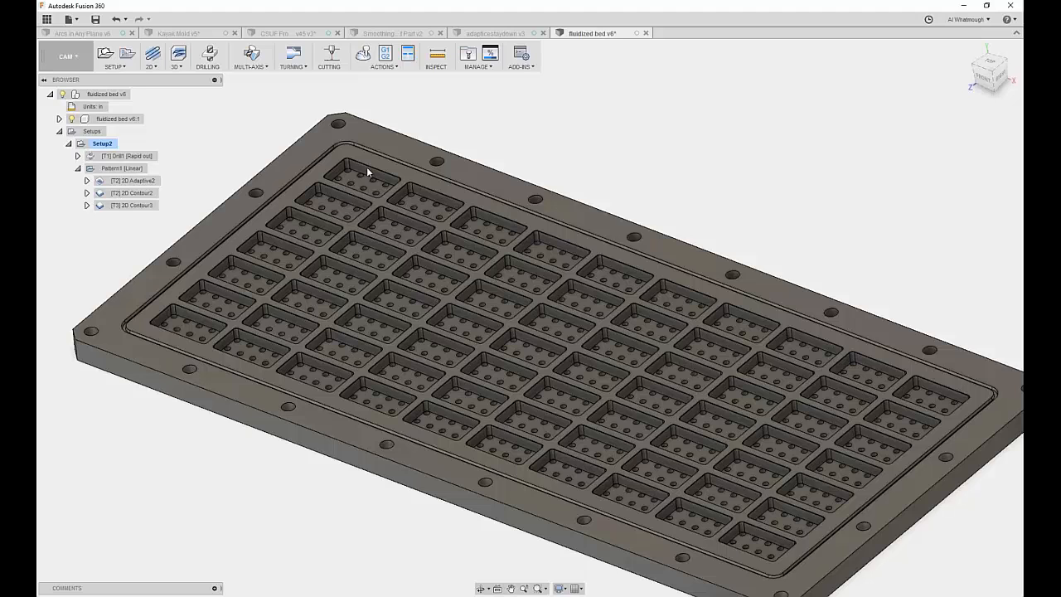
pyautogui.keyDown('shift'); pyautogui.moveTo(367, 172); pyautogui.dragTo(632, 288, button='middle'); pyautogui.keyUp('shift')
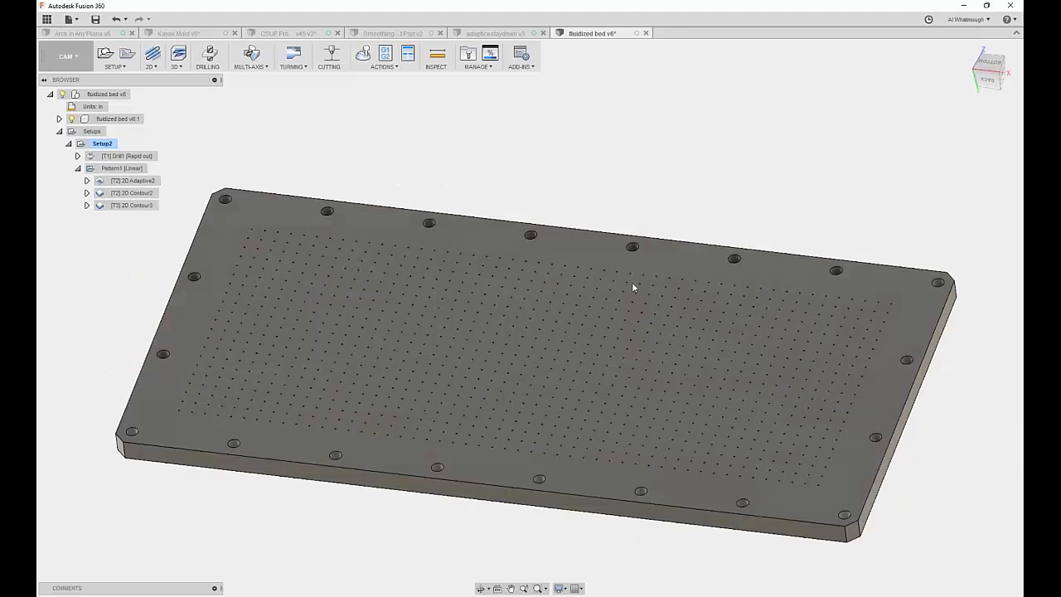
pyautogui.keyDown('shift'); pyautogui.moveTo(632, 288); pyautogui.dragTo(469, 179, button='middle'); pyautogui.keyUp('shift')
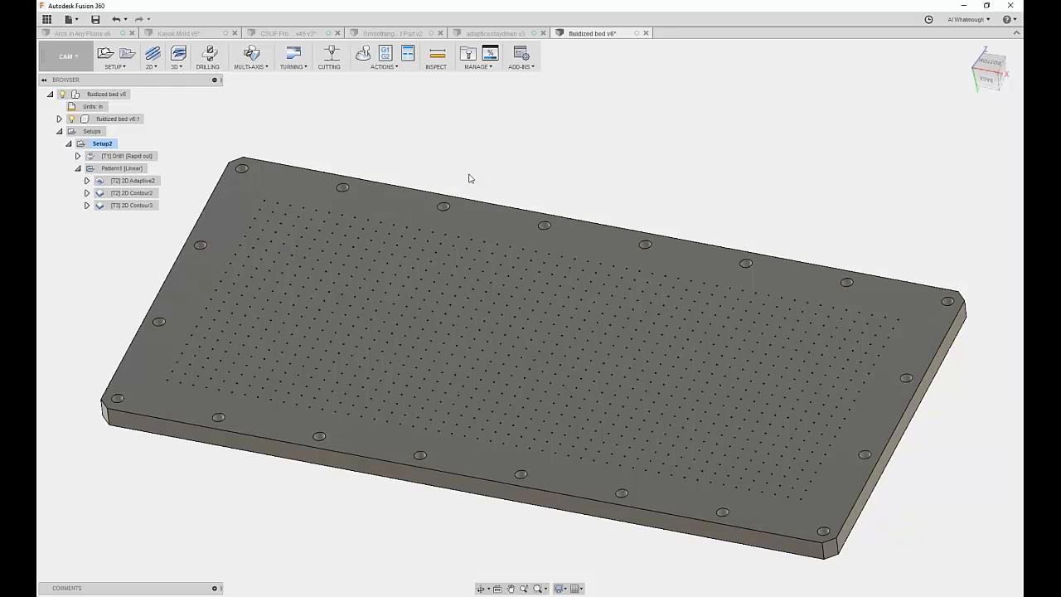
pyautogui.keyDown('shift'); pyautogui.moveTo(468, 178); pyautogui.dragTo(474, 347, button='middle'); pyautogui.keyUp('shift')
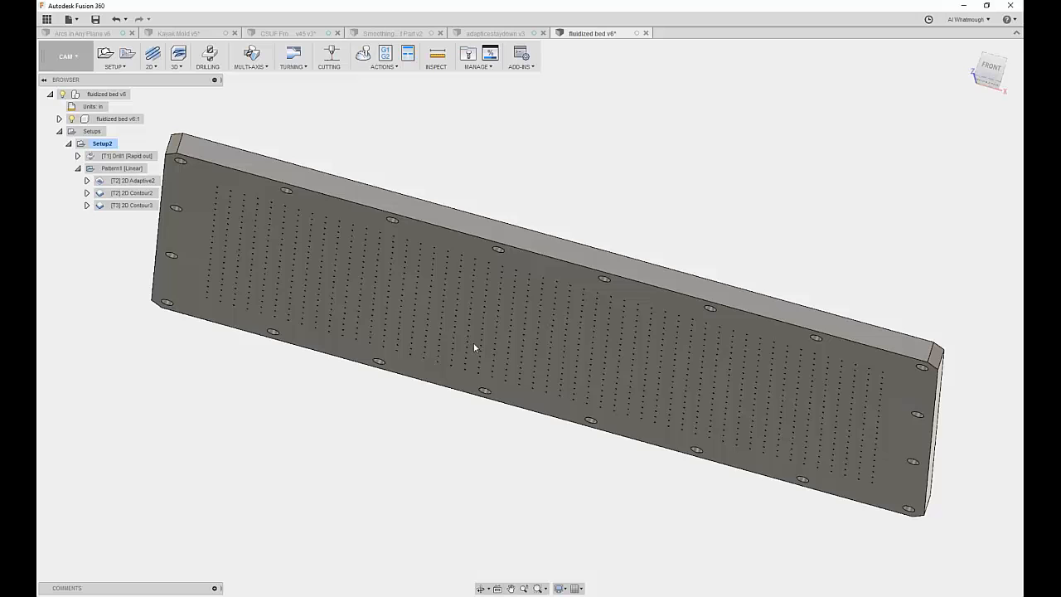
pyautogui.keyDown('shift'); pyautogui.moveTo(473, 344); pyautogui.dragTo(320, 161, button='middle'); pyautogui.keyUp('shift')
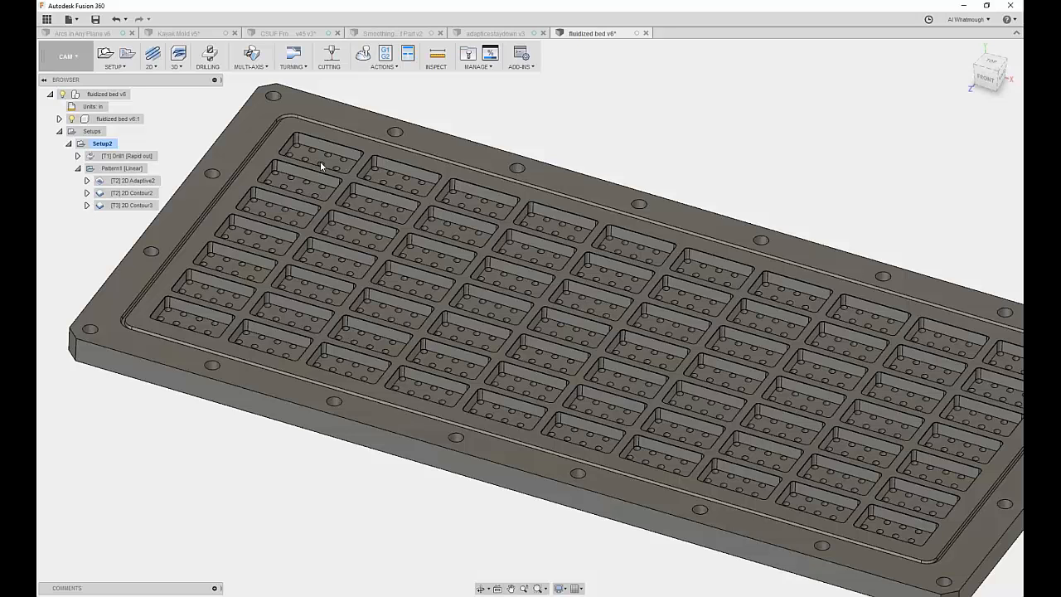
# Step: Edit the linear Pattern1 folder, set the number of instances in direction 1 to 10, and keep Order by tool as operation order
pyautogui.click(116, 168)
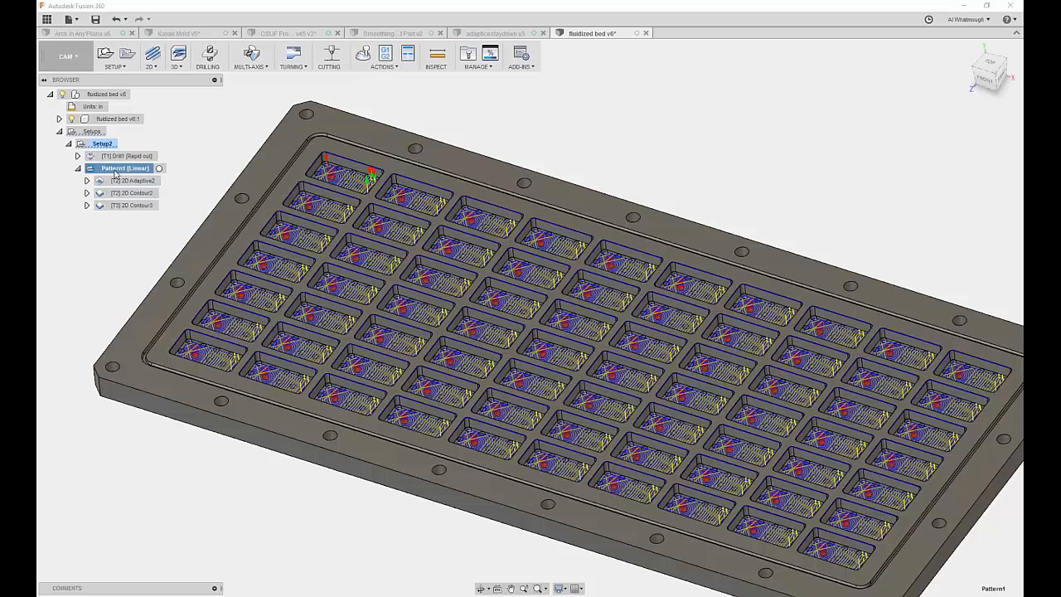
pyautogui.doubleClick(116, 170)
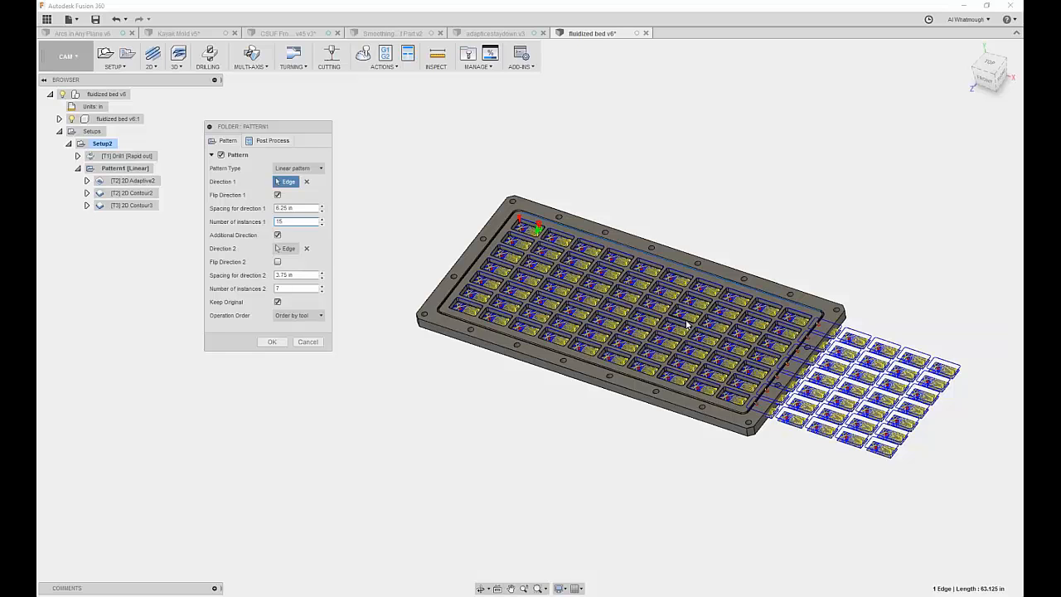
pyautogui.doubleClick(279, 221)
pyautogui.write('10')
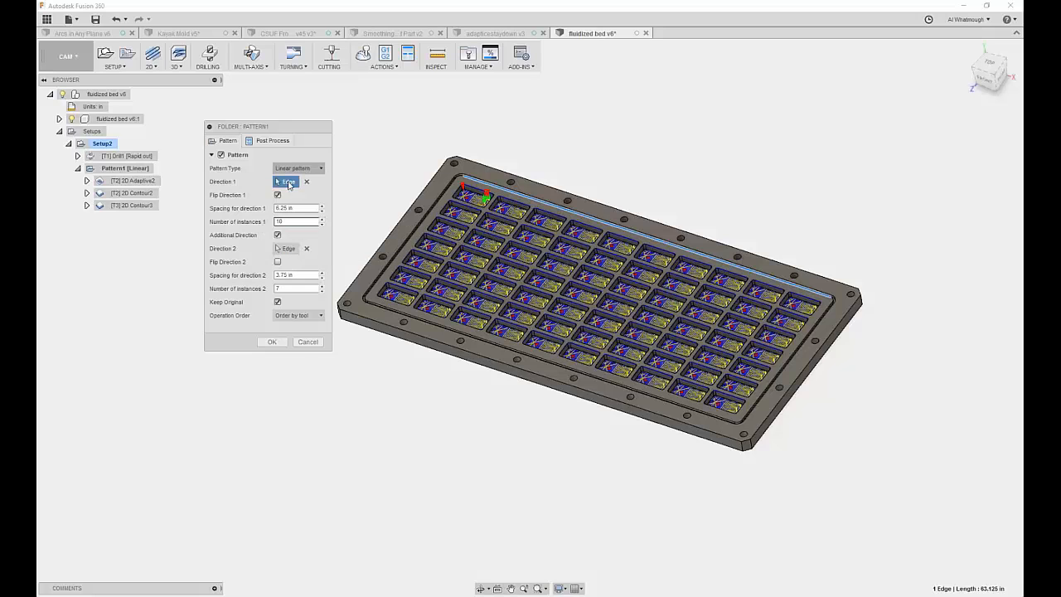
pyautogui.click(272, 343)
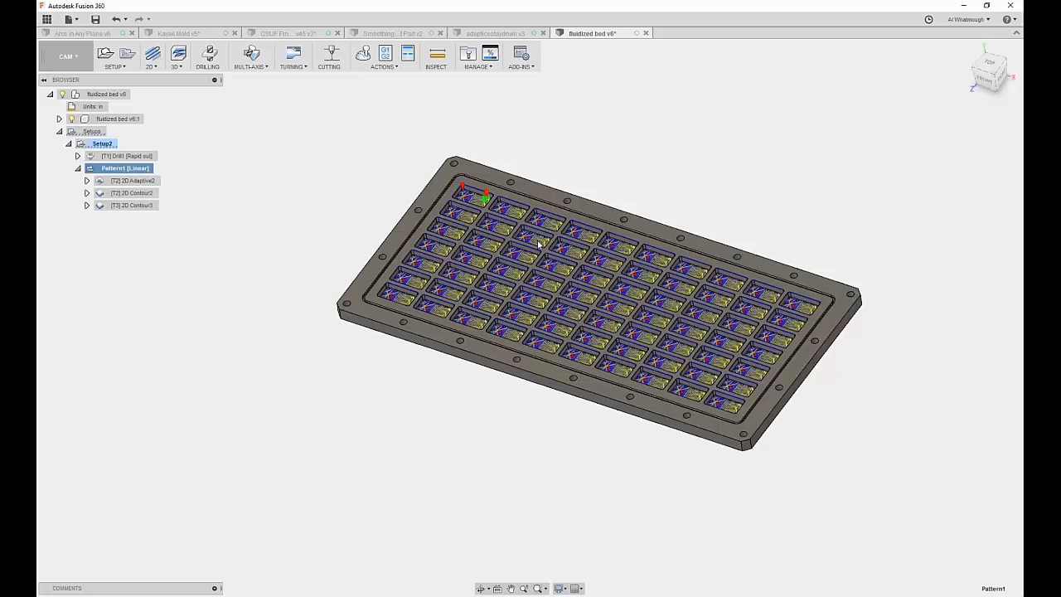
pyautogui.click(291, 316)
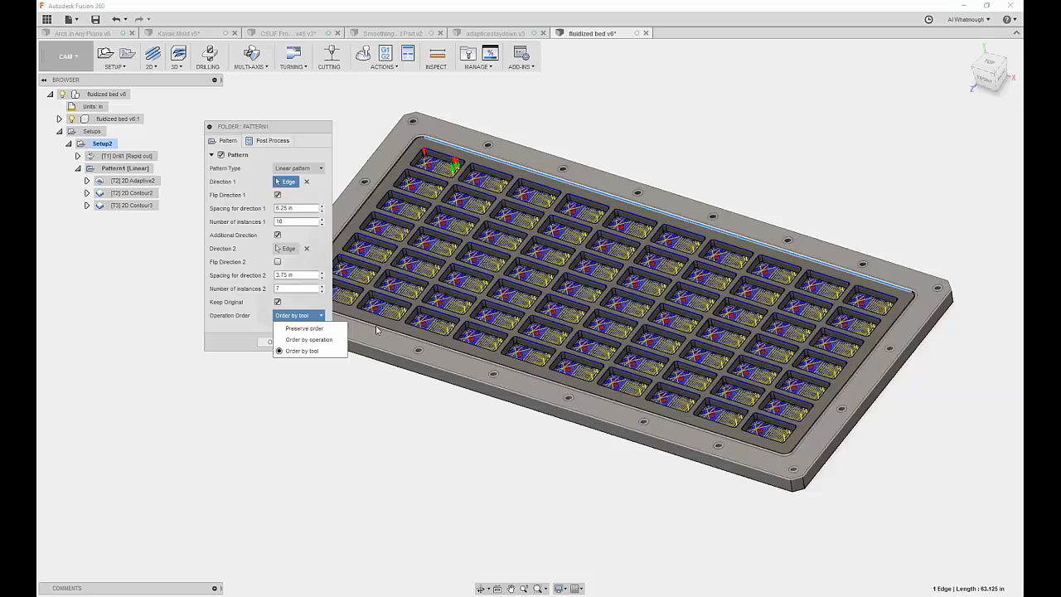
pyautogui.press('Return')
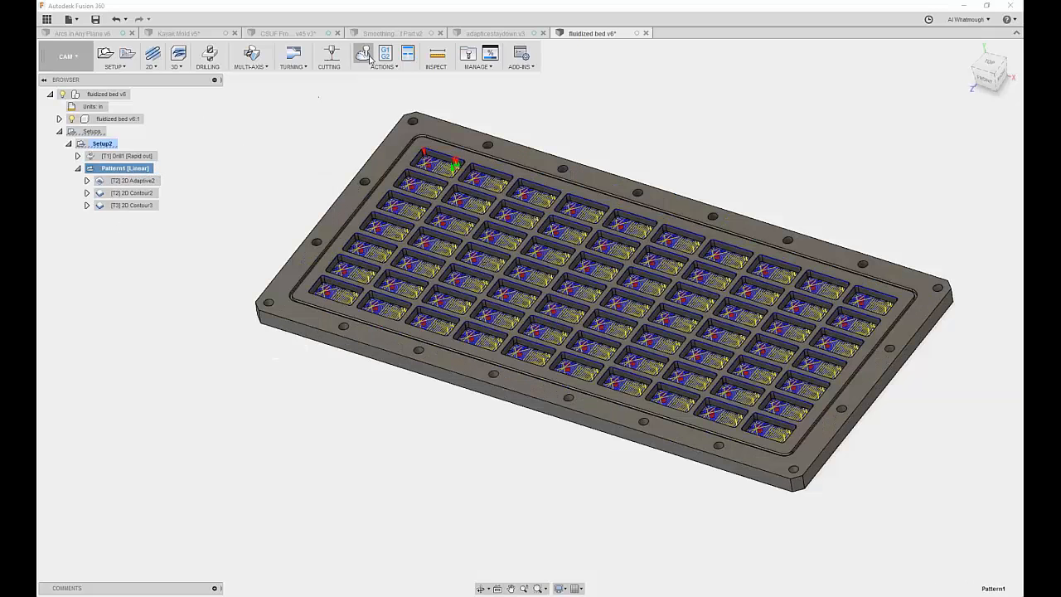
# Step: Open Post Process for Pattern1 and view the cloud posts stored in the CAMPosts assets folder, then clear the selection
pyautogui.click(389, 60)
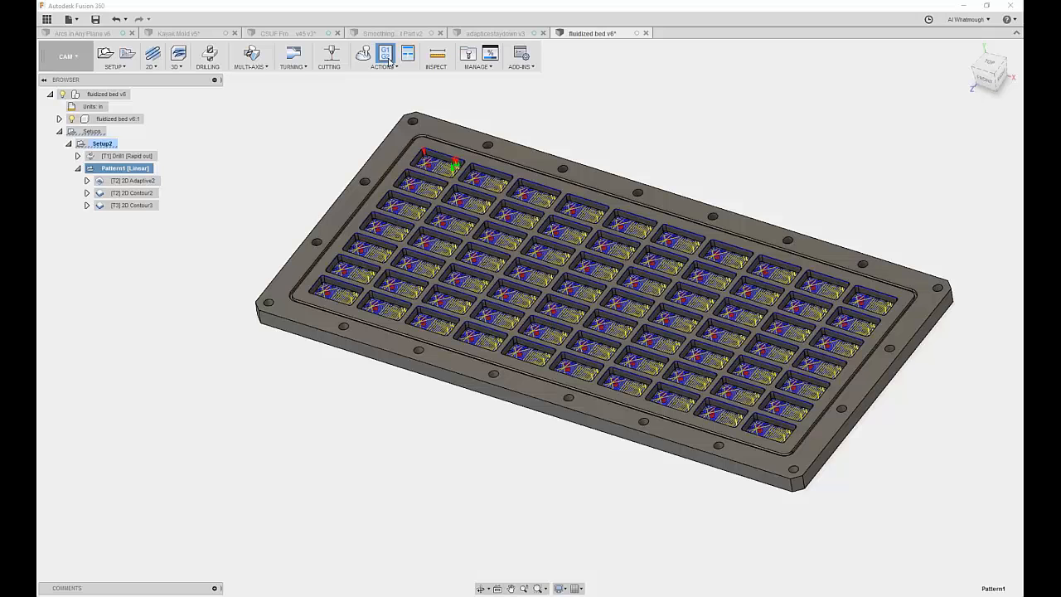
pyautogui.click(389, 60)
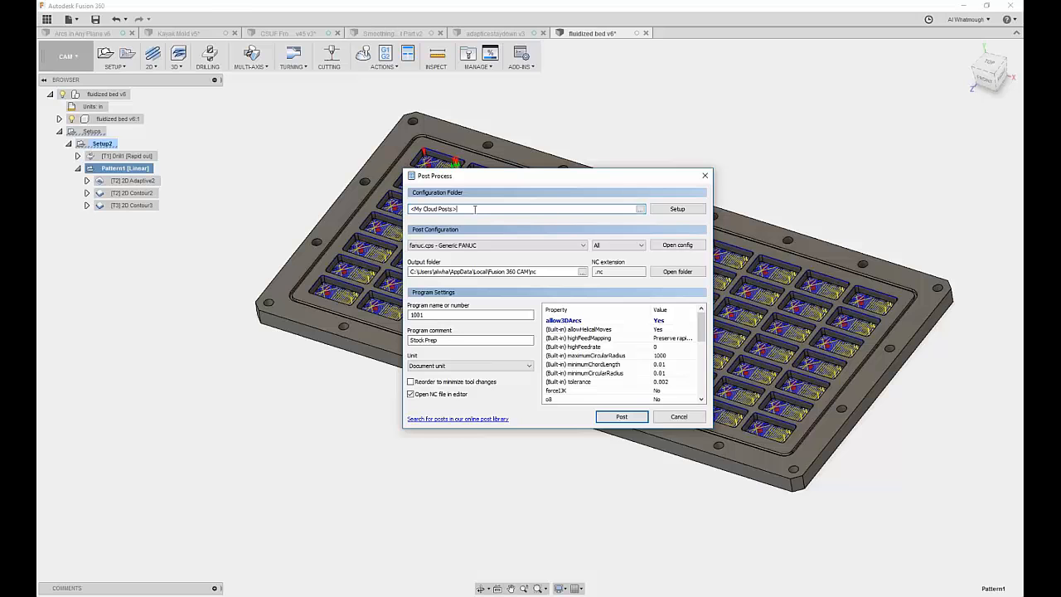
pyautogui.click(47, 18)
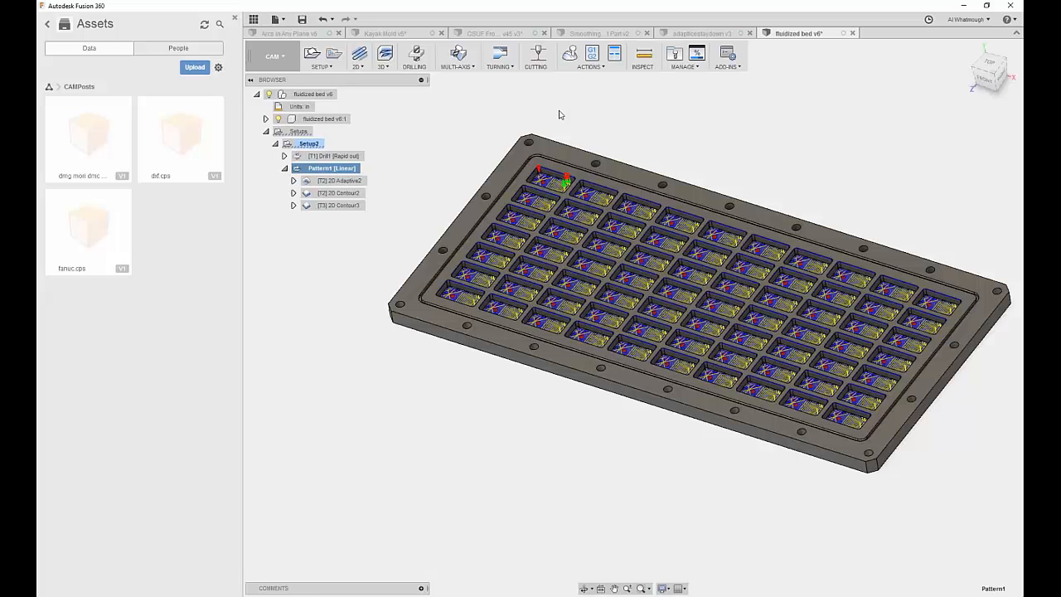
pyautogui.press('Escape')
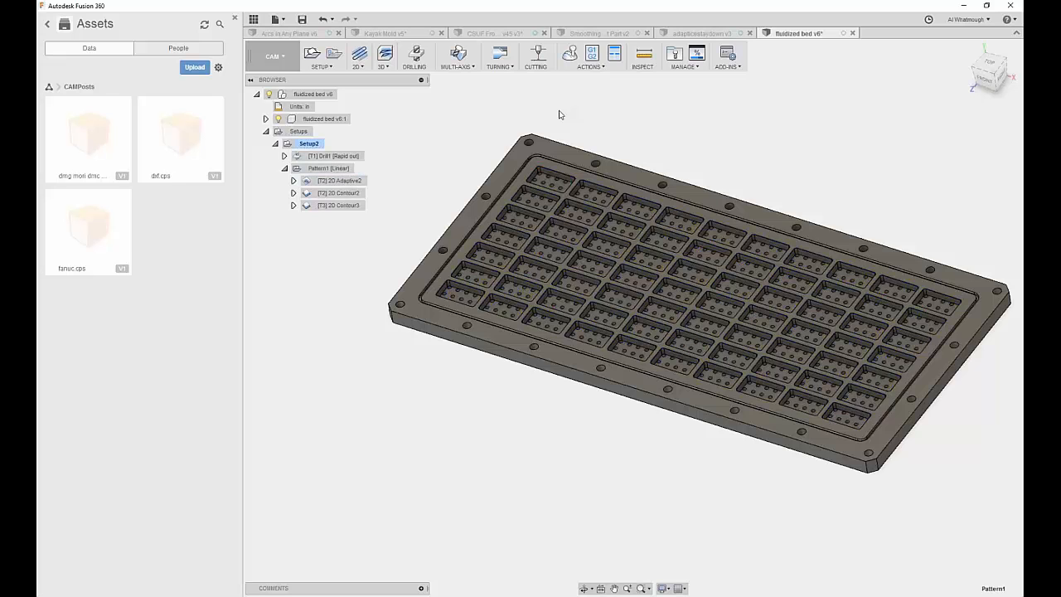
# Step: Select the operations 2D Adaptive2 through 2D Contour3 in Pattern1 and open the Post Process settings for them
pyautogui.click(339, 180)
pyautogui.keyDown('shift'); pyautogui.click(339, 205); pyautogui.keyUp('shift')
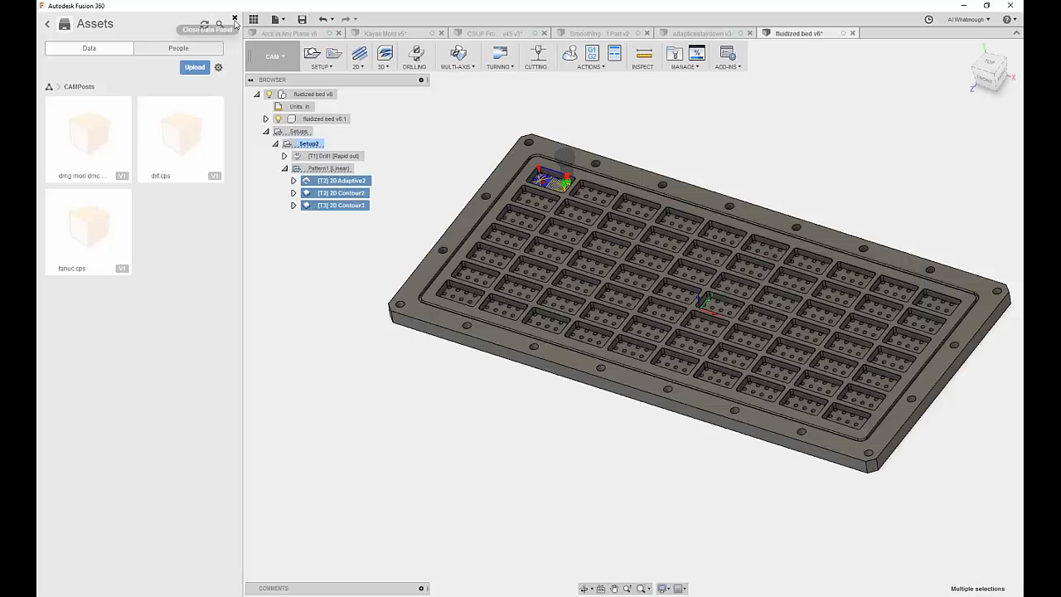
pyautogui.click(234, 18)
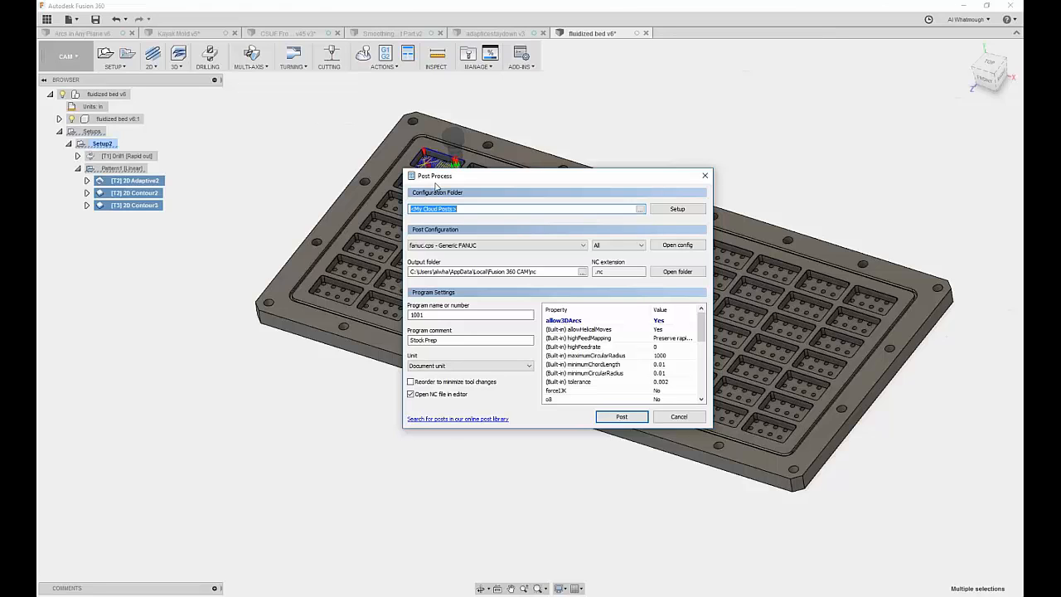
pyautogui.moveTo(436, 185); pyautogui.dragTo(589, 127)
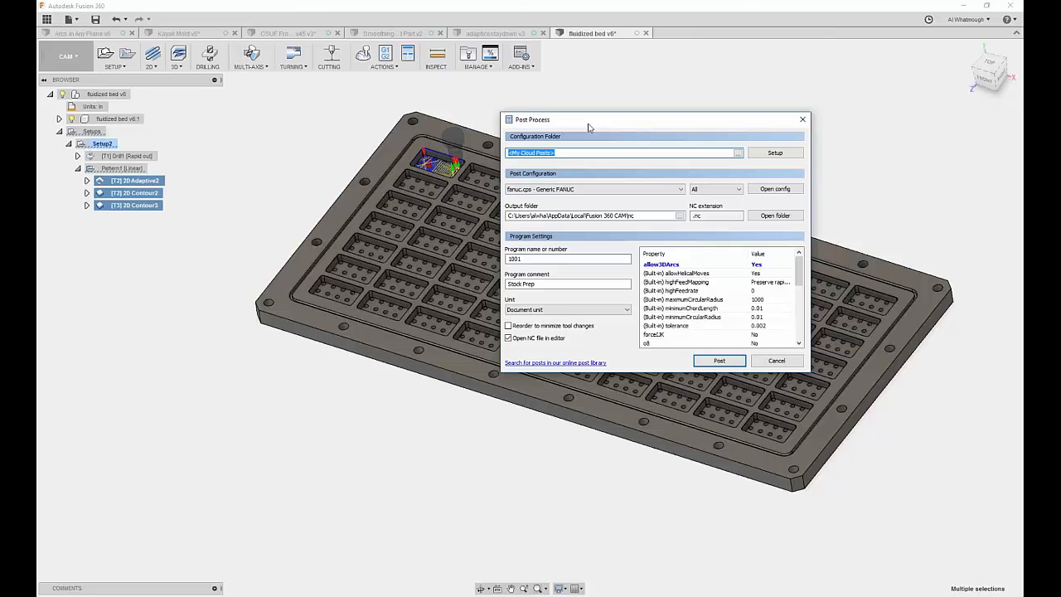
pyautogui.moveTo(589, 126); pyautogui.dragTo(571, 126)
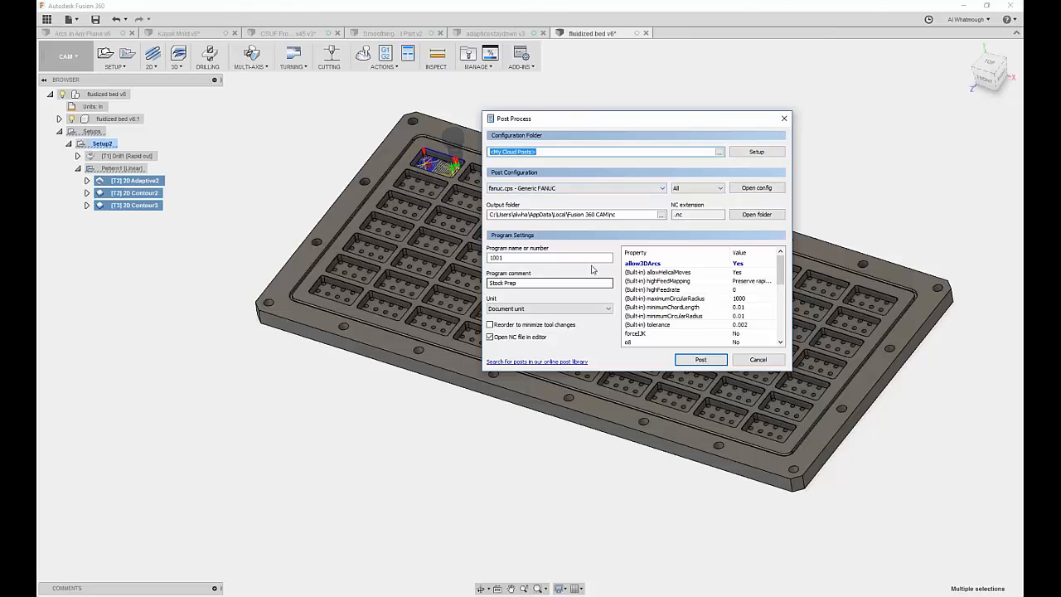
# Step: Post program 1001 with the generic FANUC post, keeping useSubroutinePatterns and useSubroutines set to Yes
pyautogui.click(755, 265)
pyautogui.click(757, 269)
pyautogui.moveTo(781, 280); pyautogui.dragTo(782, 338)
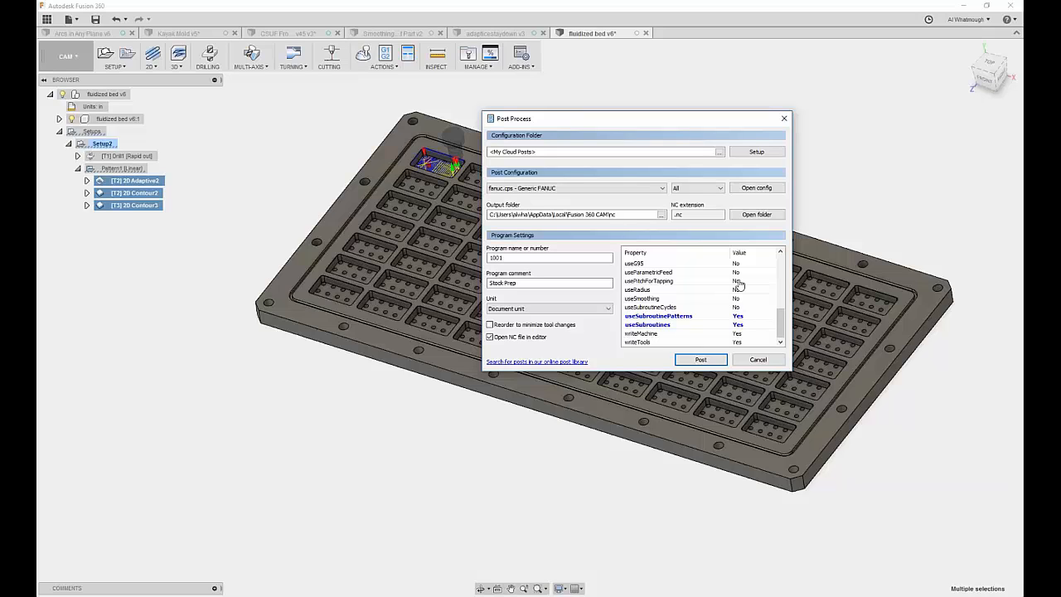
pyautogui.click(701, 361)
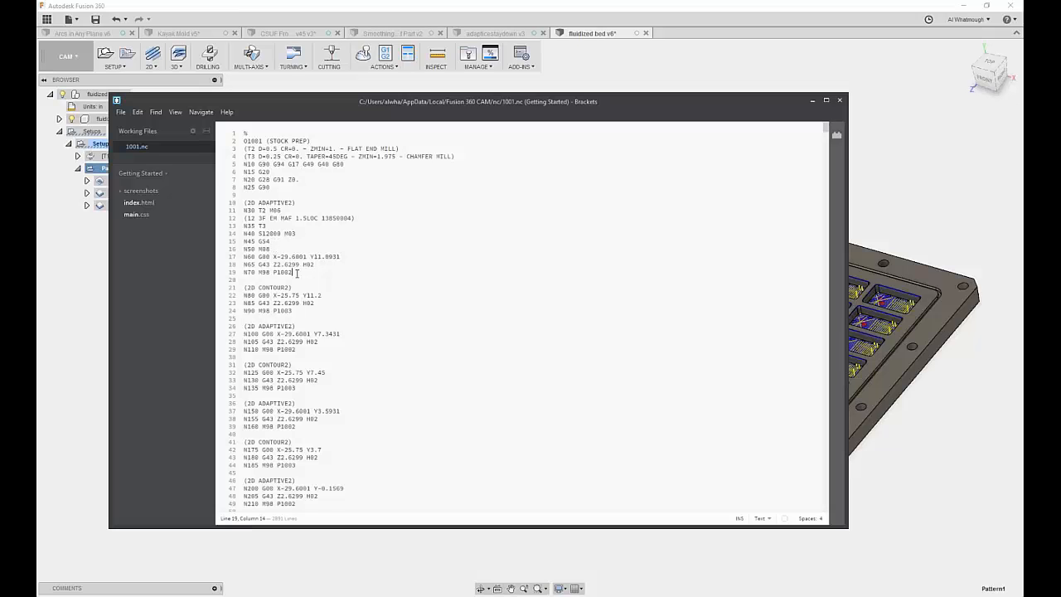
# Step: Examine the subprogram calls P1002 and P1003 and the subprogram code in 1001.nc, then minimize the code editor
pyautogui.moveTo(292, 272); pyautogui.dragTo(273, 272)
pyautogui.click(299, 309)
pyautogui.scroll(-5, 297, 313)
pyautogui.click(297, 259)
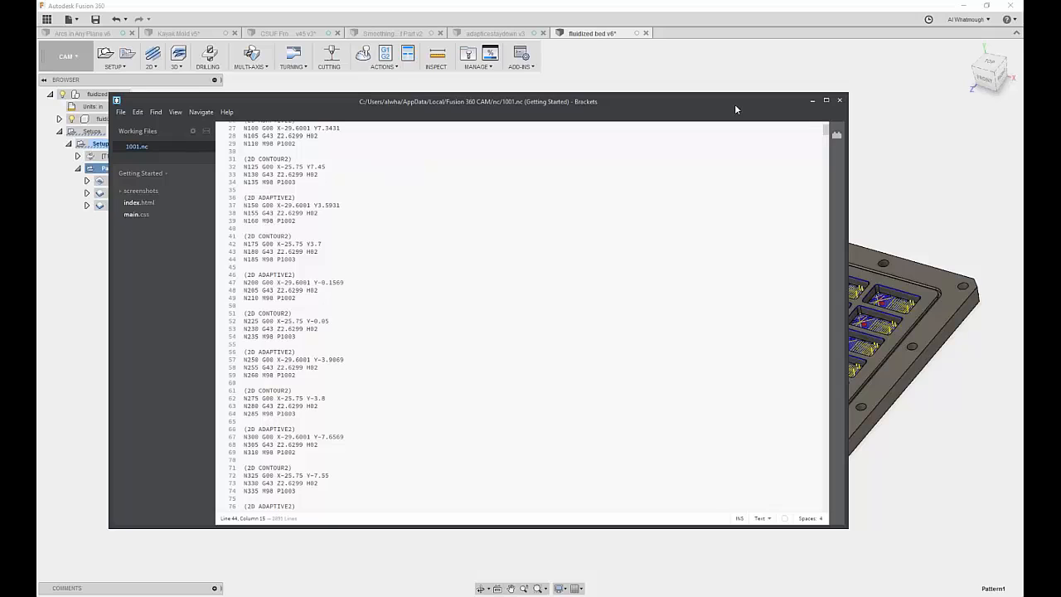
pyautogui.moveTo(735, 103); pyautogui.dragTo(737, 114)
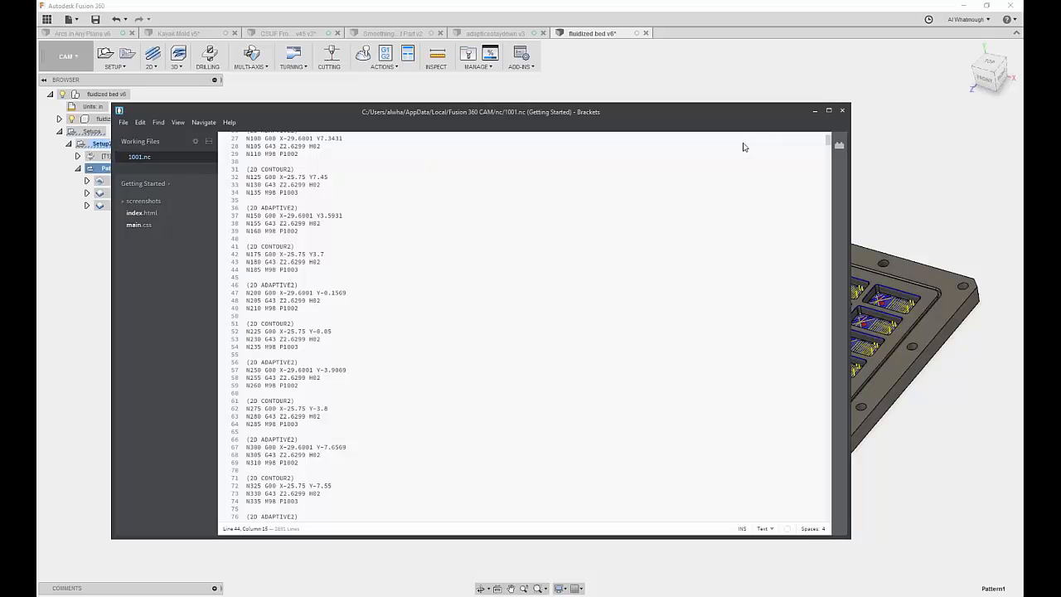
pyautogui.moveTo(738, 117)
pyautogui.mouseDown()
pyautogui.moveTo(783, 416)
pyautogui.moveTo(747, 109)
pyautogui.mouseUp()
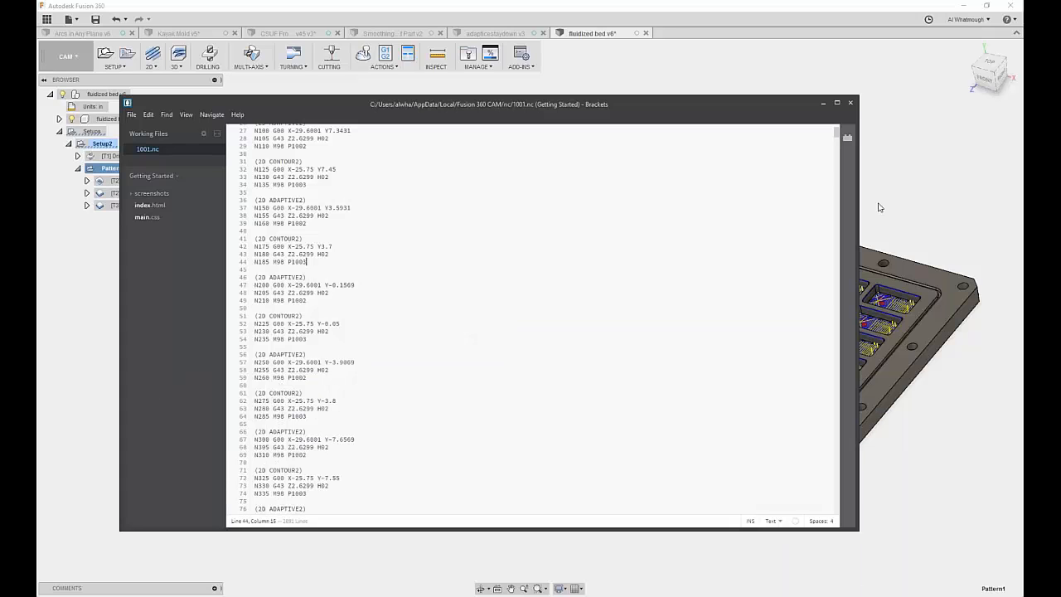
pyautogui.moveTo(836, 133); pyautogui.dragTo(853, 391)
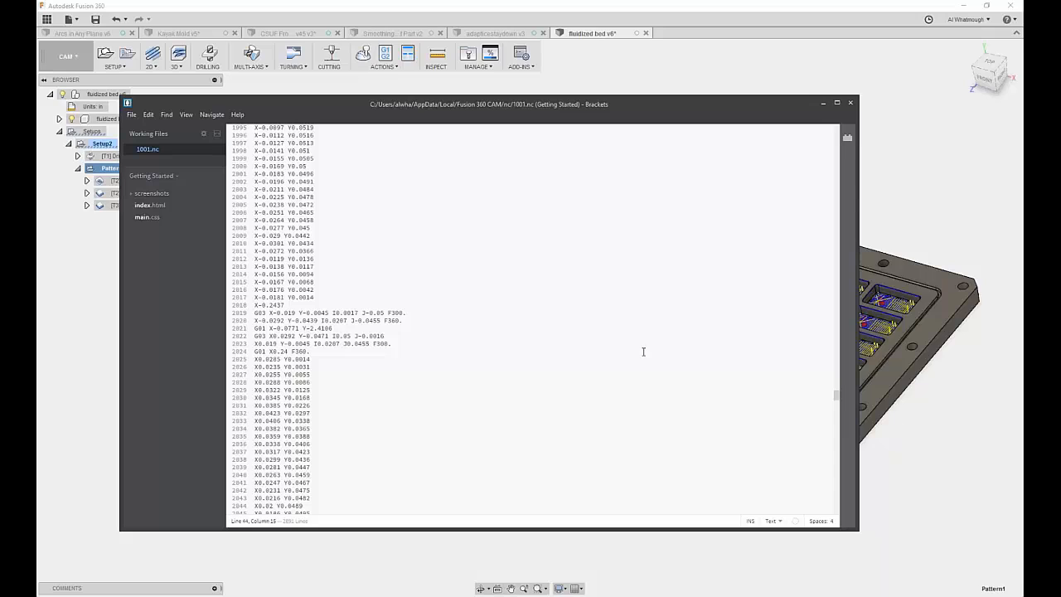
pyautogui.click(823, 102)
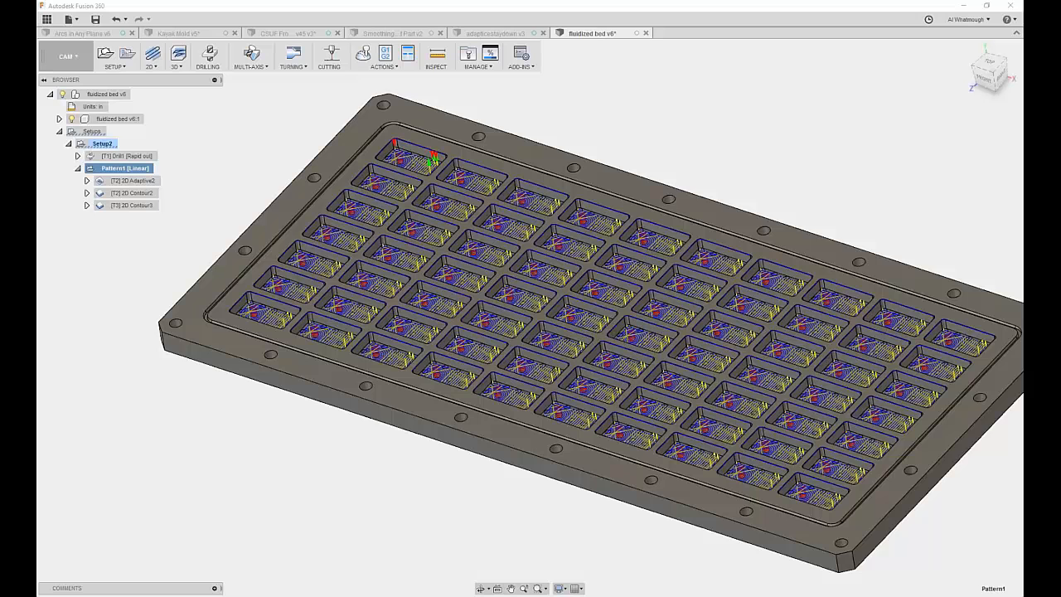
pyautogui.scroll(2, 744, 177)
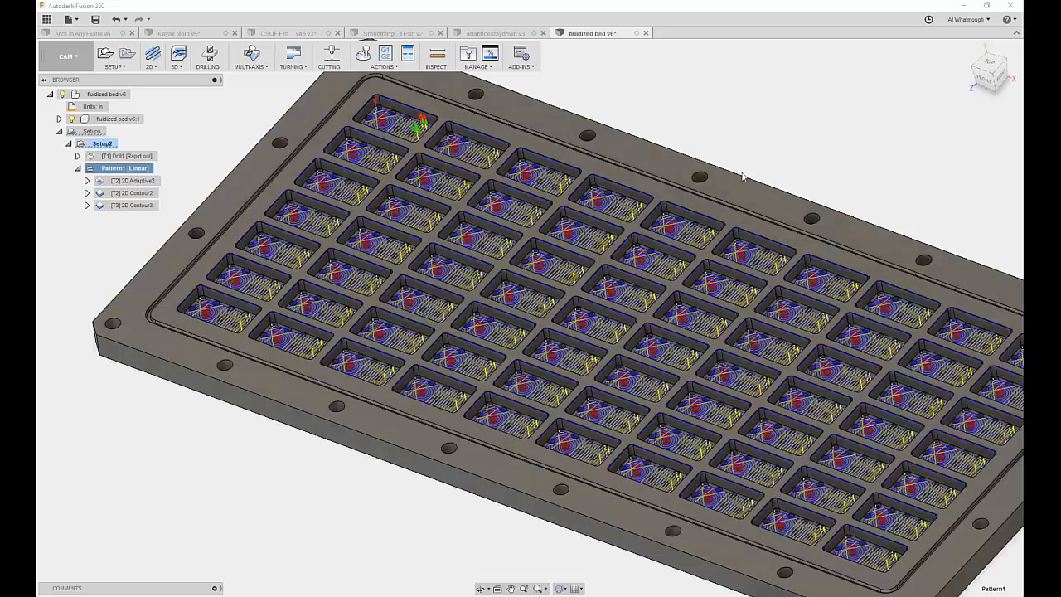
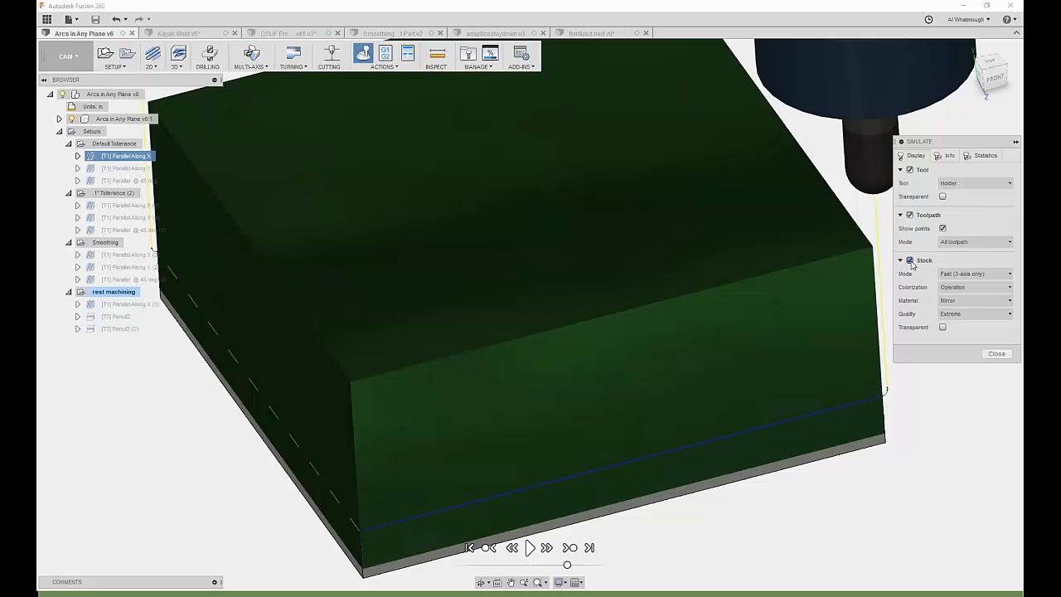
# Step: Hide the stock in the Parallel Along X toolpath simulation of the Arcs in Any Plane document
pyautogui.click(910, 261)
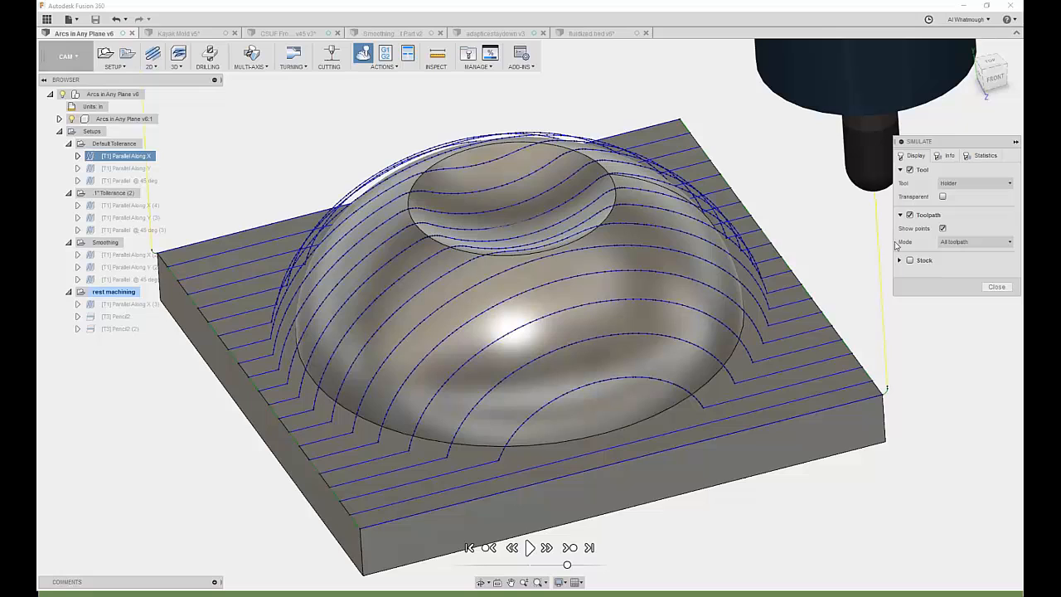
# Step: Enable Smoothing with a 0.005 in smoothing tolerance for the Parallel Along X operation and simulate the regenerated toolpath to check its points
pyautogui.click(999, 288)
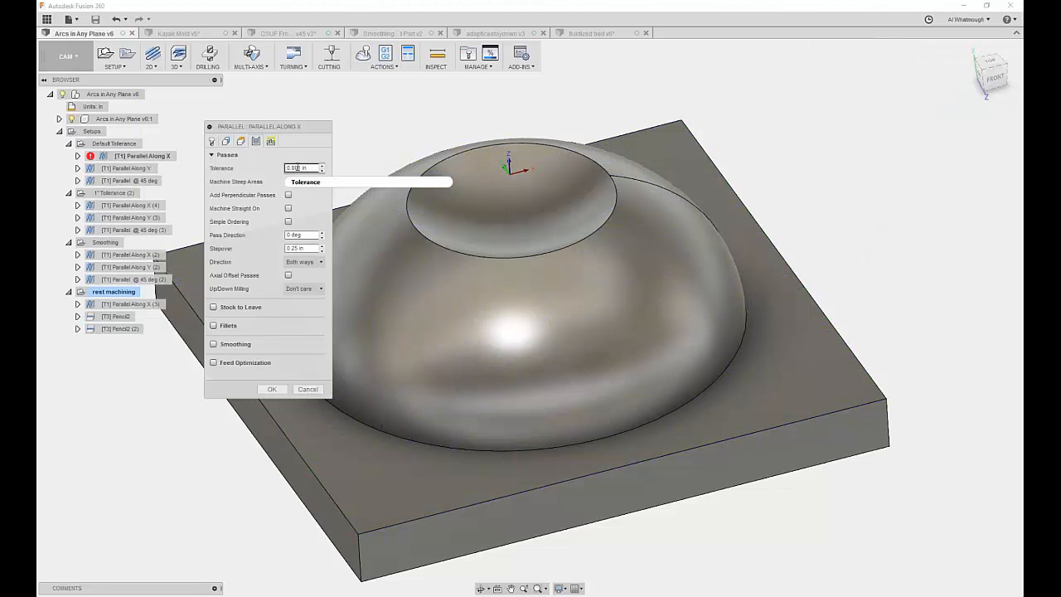
pyautogui.click(213, 343)
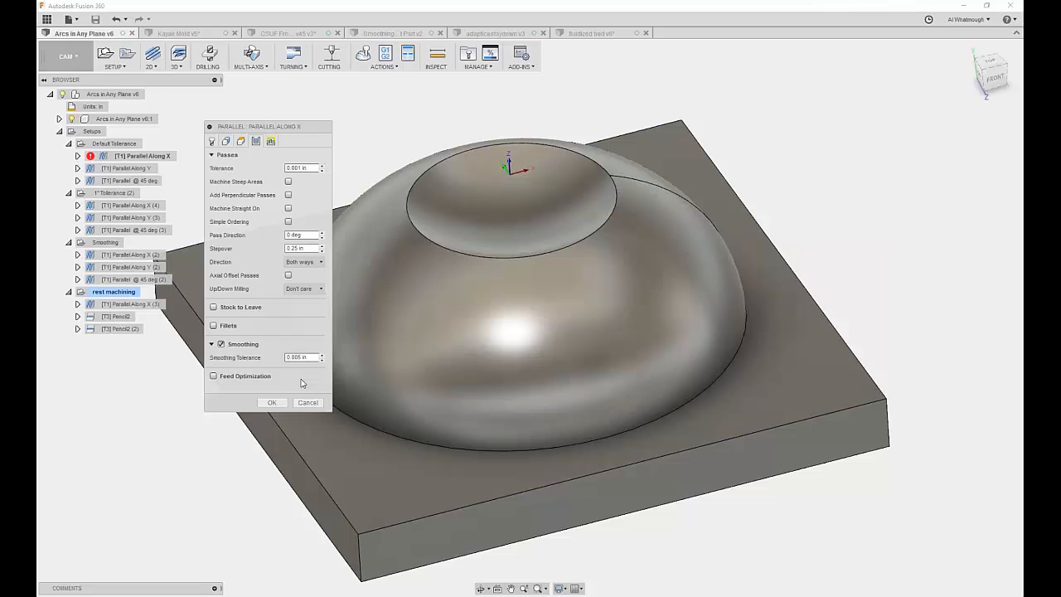
pyautogui.click(272, 402)
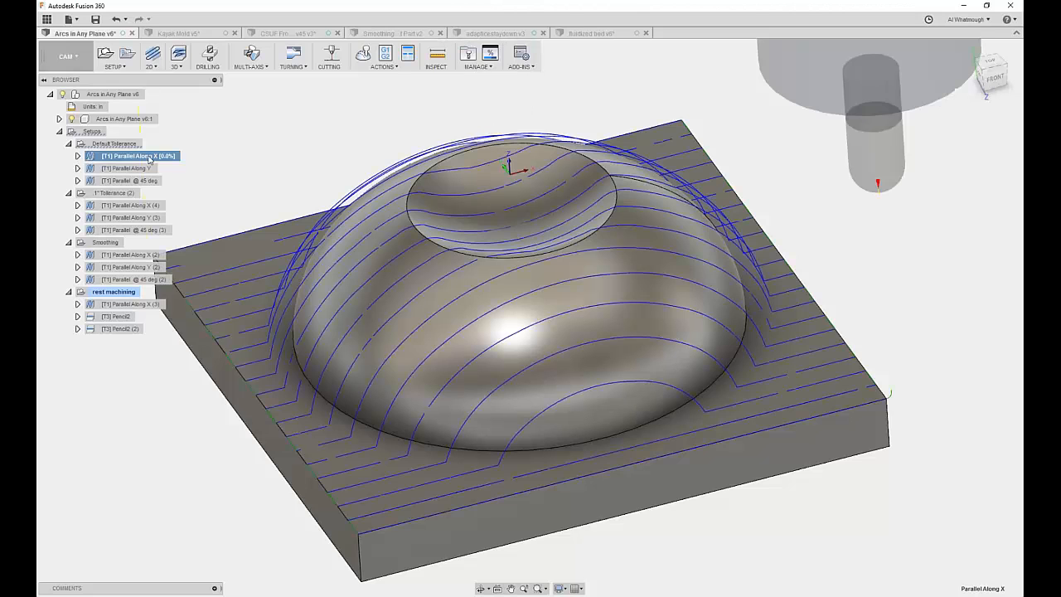
pyautogui.click(366, 54)
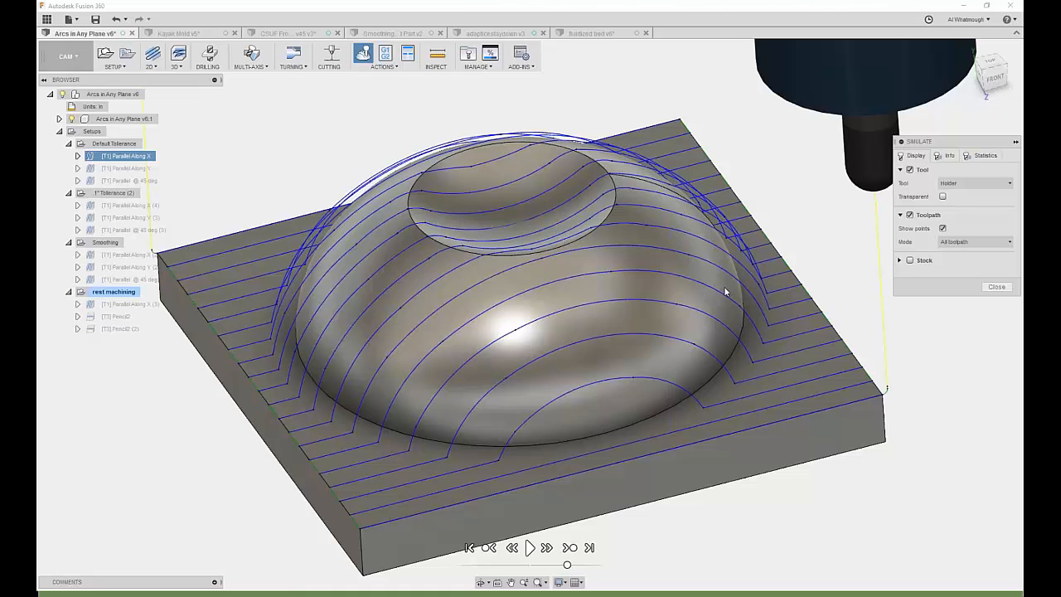
pyautogui.click(995, 288)
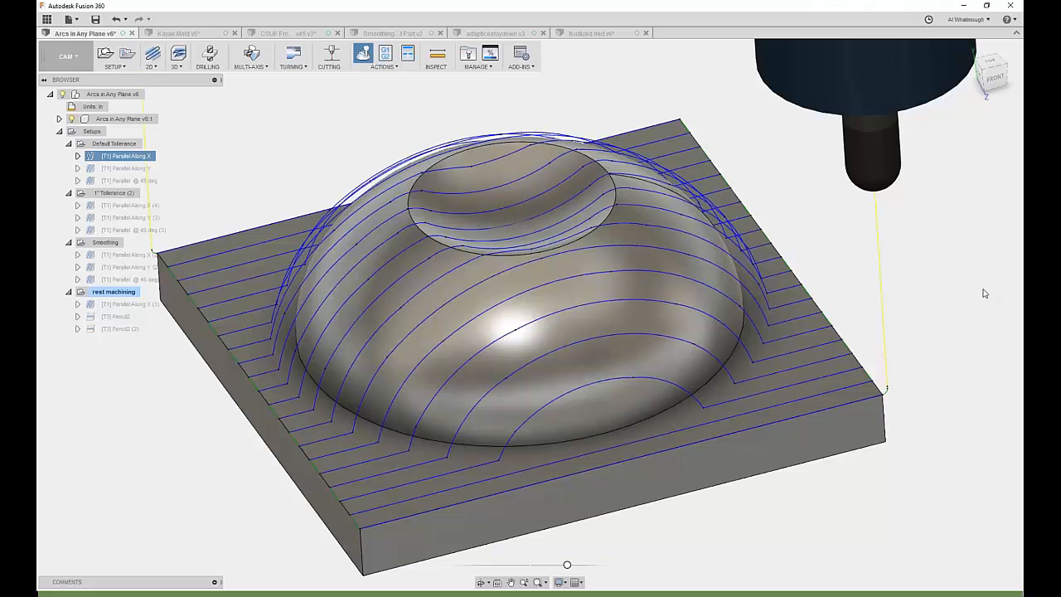
# Step: Compare the Parallel Along X (4) and Parallel Along X (2) toolpaths and expand operations in each tolerance folder to check their data sizes
pyautogui.click(137, 207)
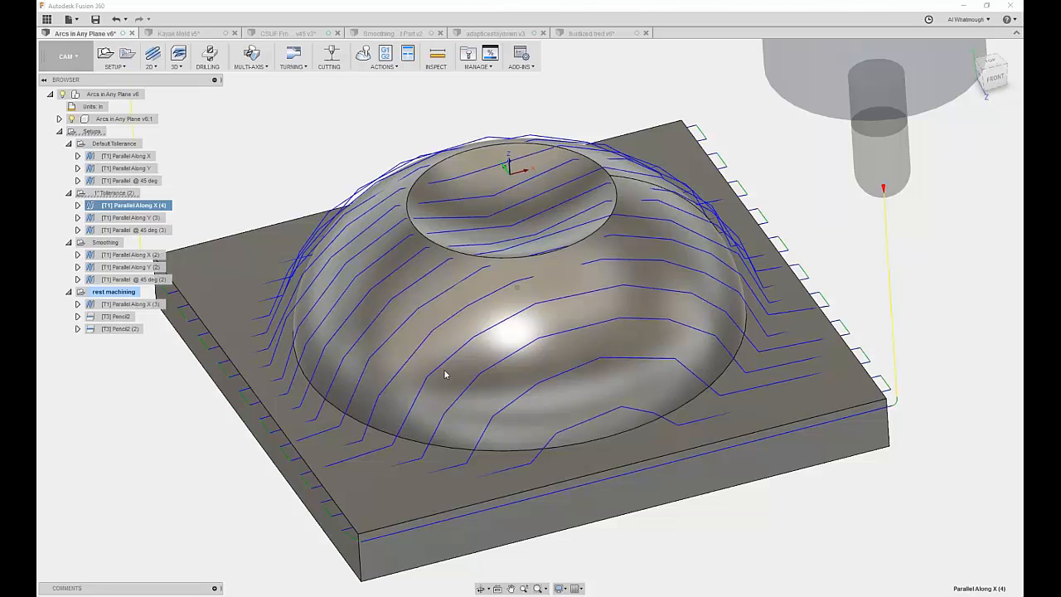
pyautogui.click(126, 254)
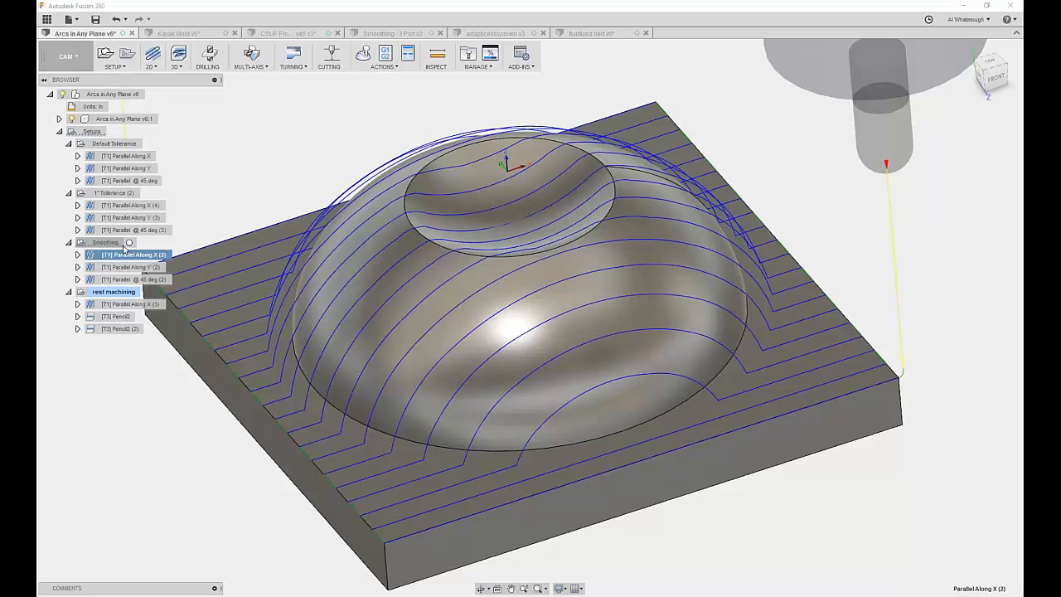
pyautogui.click(122, 248)
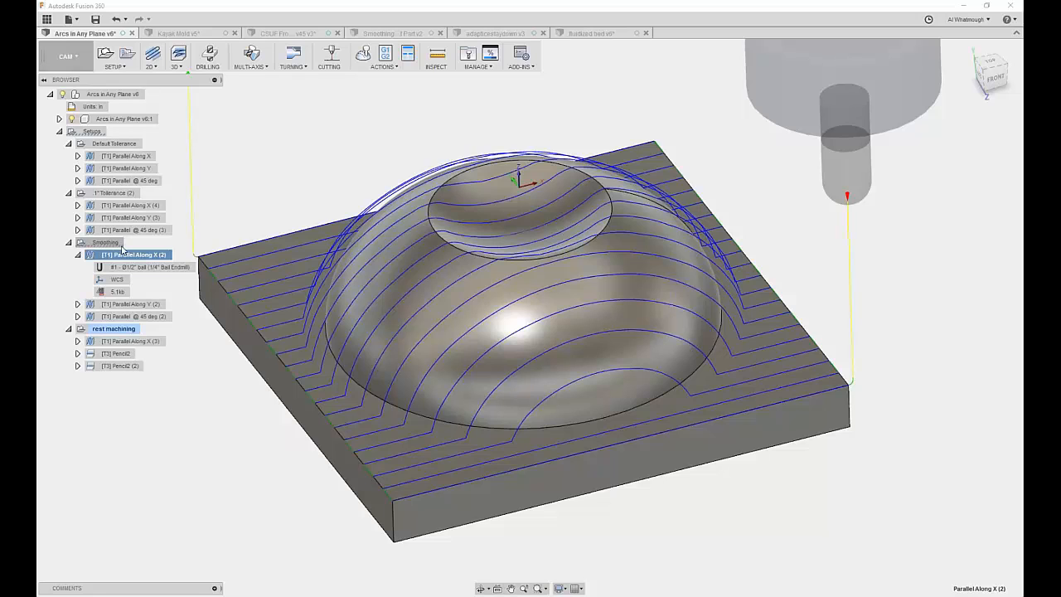
pyautogui.click(78, 168)
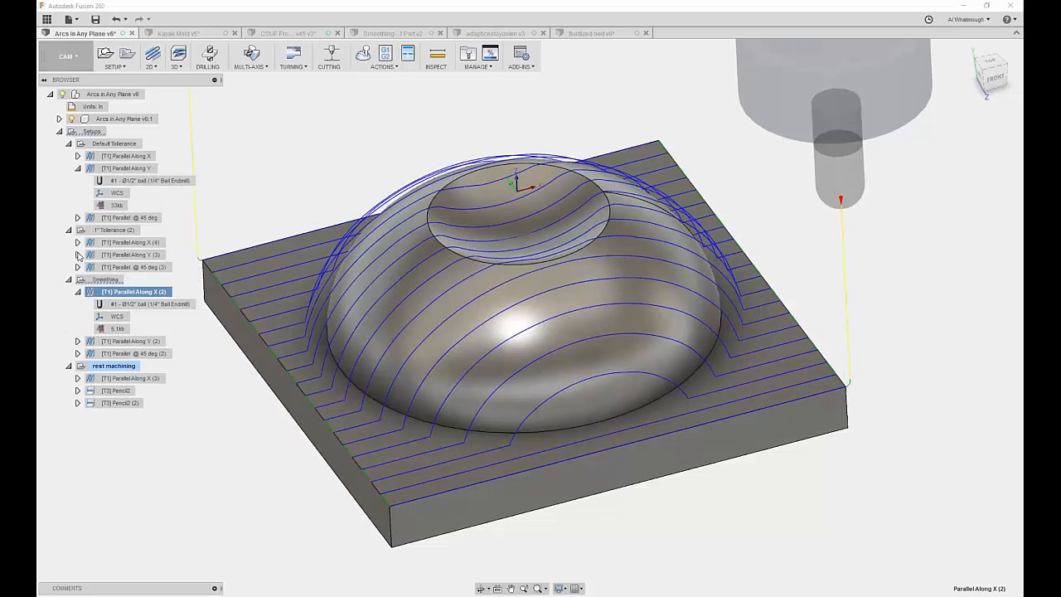
pyautogui.click(78, 255)
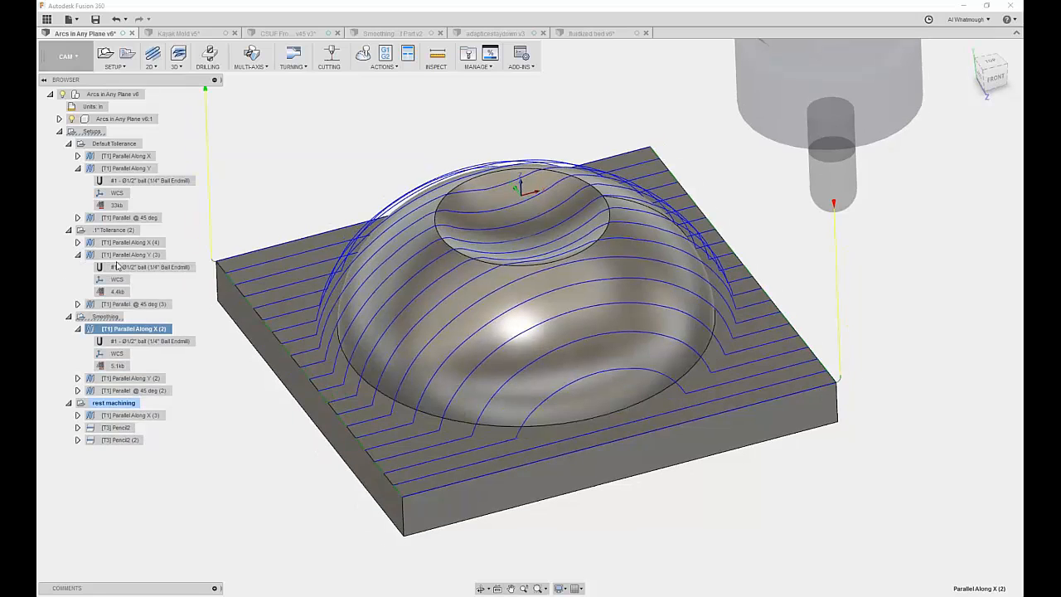
# Step: Collapse the .1" Tolerance folder and compare Parallel Along Y with the smoothed Parallel Along Y (2) toolpath and its data size
pyautogui.click(69, 230)
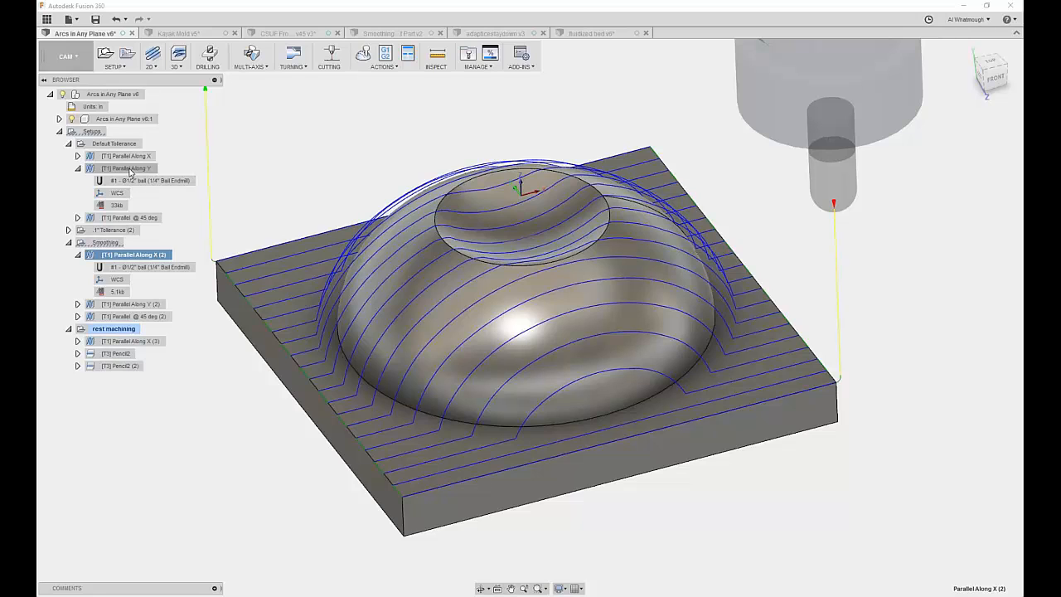
pyautogui.click(129, 169)
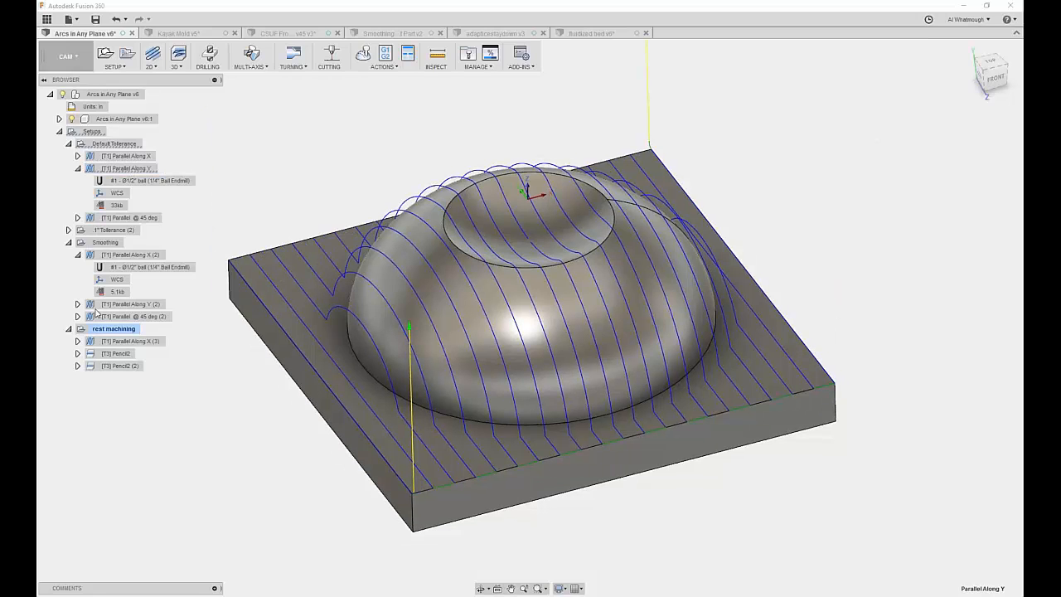
pyautogui.click(96, 305)
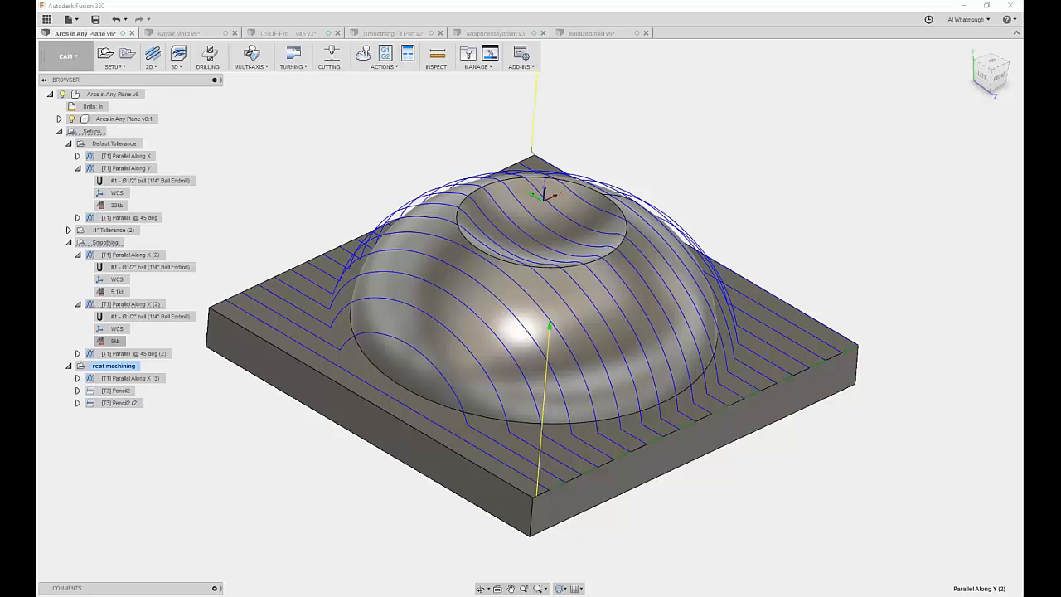
# Step: Check the data size of Parallel @ 45 deg (2), then examine its toolpath points in a simulation from the back of the part
pyautogui.click(78, 354)
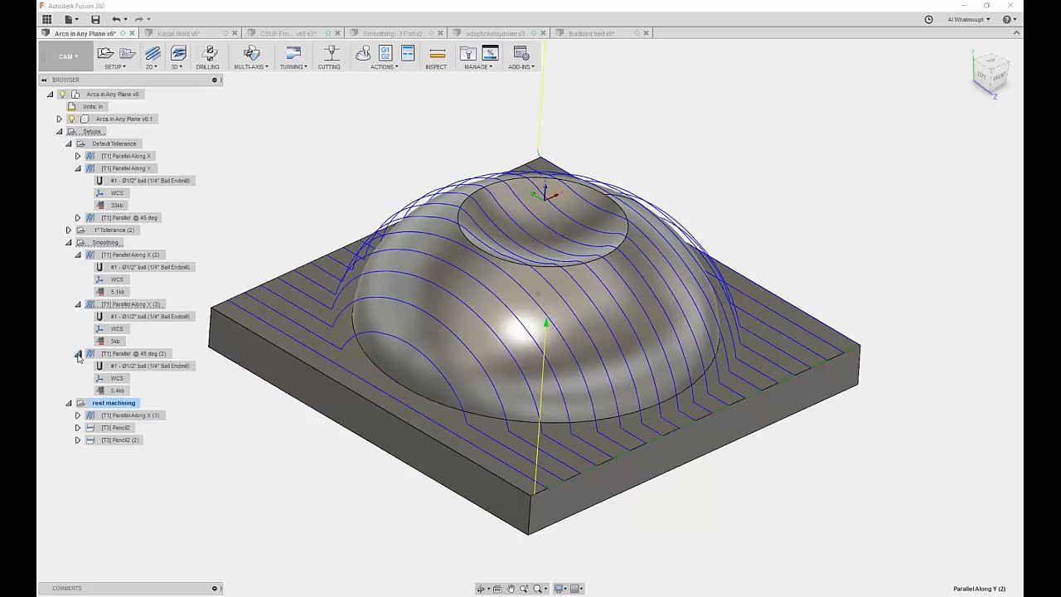
pyautogui.click(133, 354)
pyautogui.keyDown('shift'); pyautogui.moveTo(390, 325); pyautogui.dragTo(470, 321, button='middle'); pyautogui.keyUp('shift')
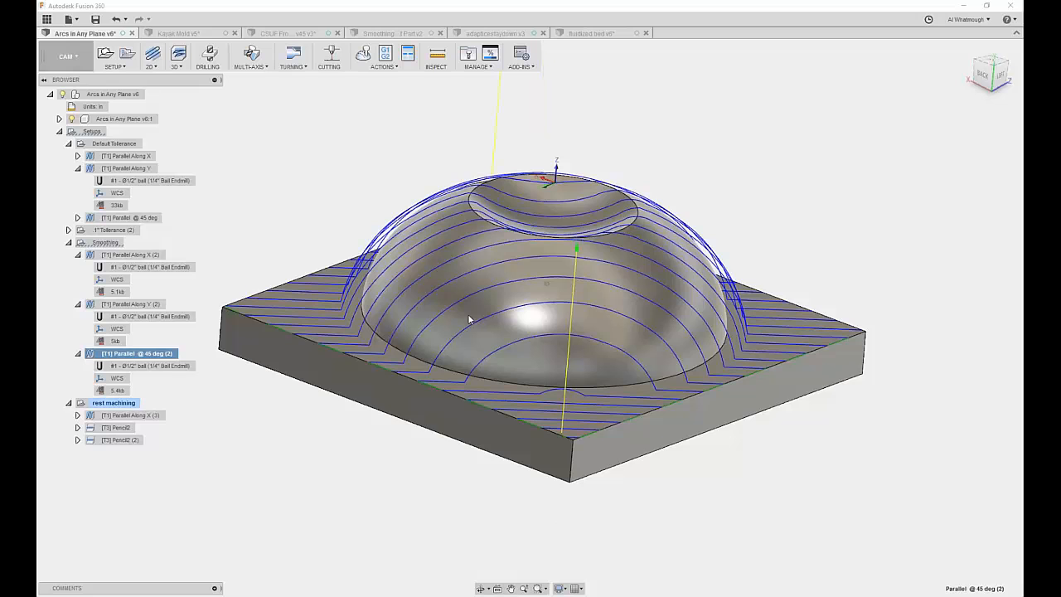
pyautogui.keyDown('shift'); pyautogui.moveTo(468, 321); pyautogui.dragTo(468, 320, button='middle'); pyautogui.keyUp('shift')
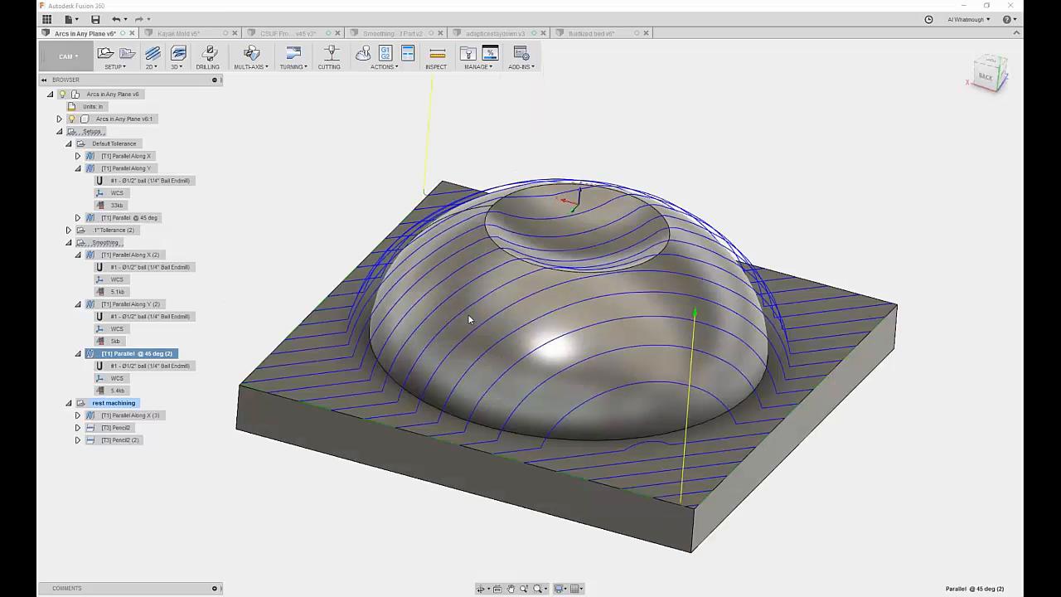
pyautogui.scroll(1, 469, 320)
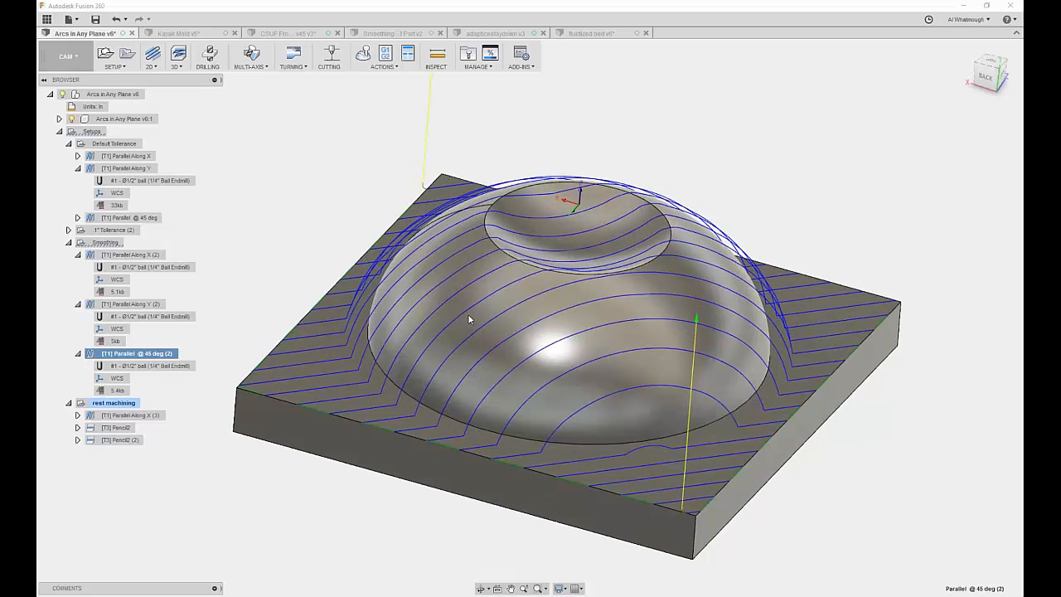
pyautogui.keyDown('shift'); pyautogui.moveTo(469, 320); pyautogui.dragTo(460, 307, button='middle'); pyautogui.keyUp('shift')
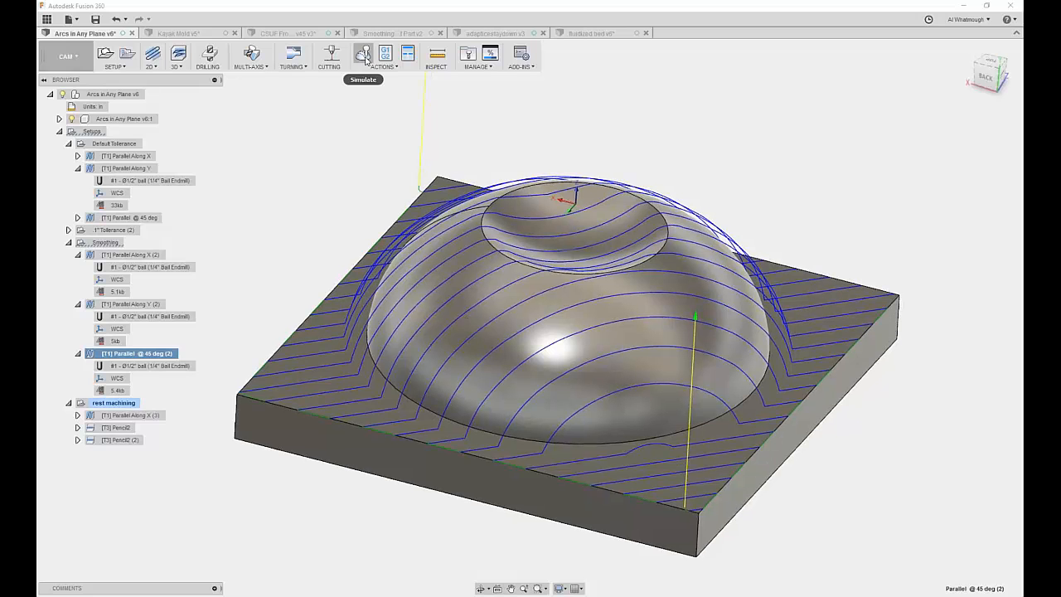
pyautogui.click(364, 55)
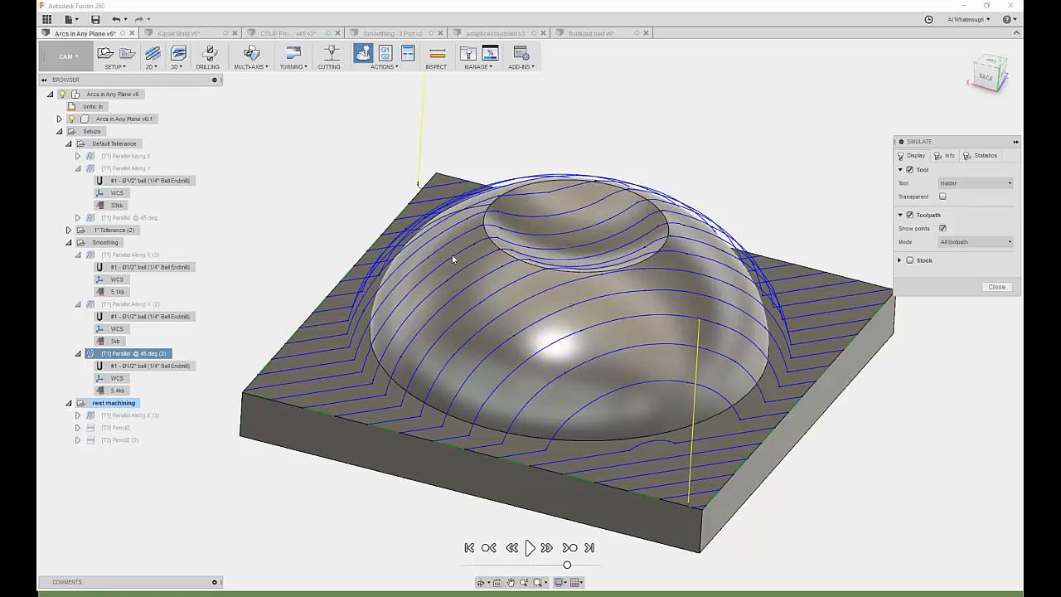
pyautogui.keyDown('shift'); pyautogui.moveTo(452, 257); pyautogui.dragTo(798, 373, button='middle'); pyautogui.keyUp('shift')
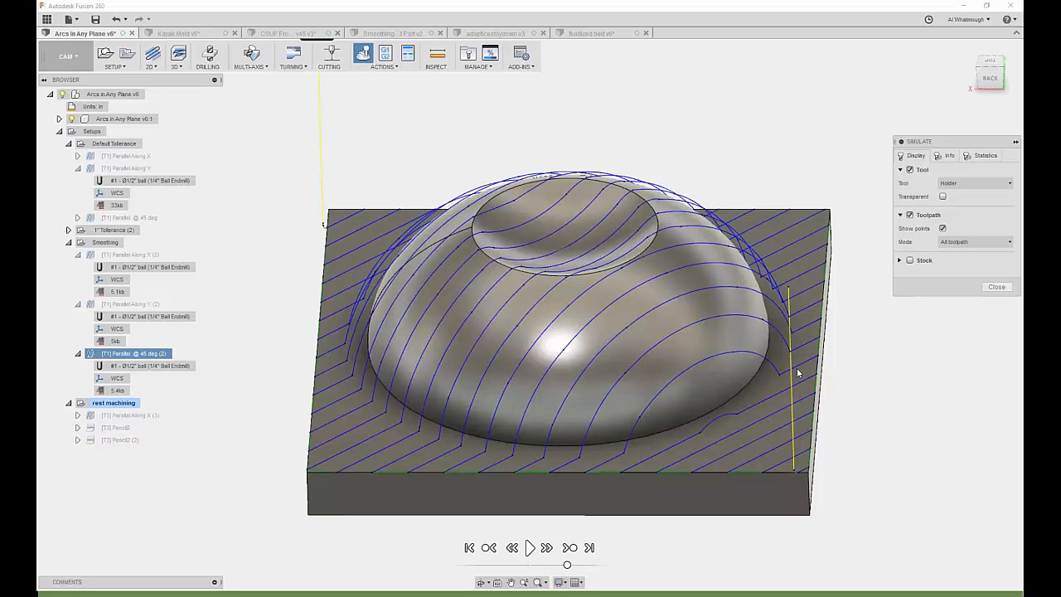
pyautogui.press('Escape')
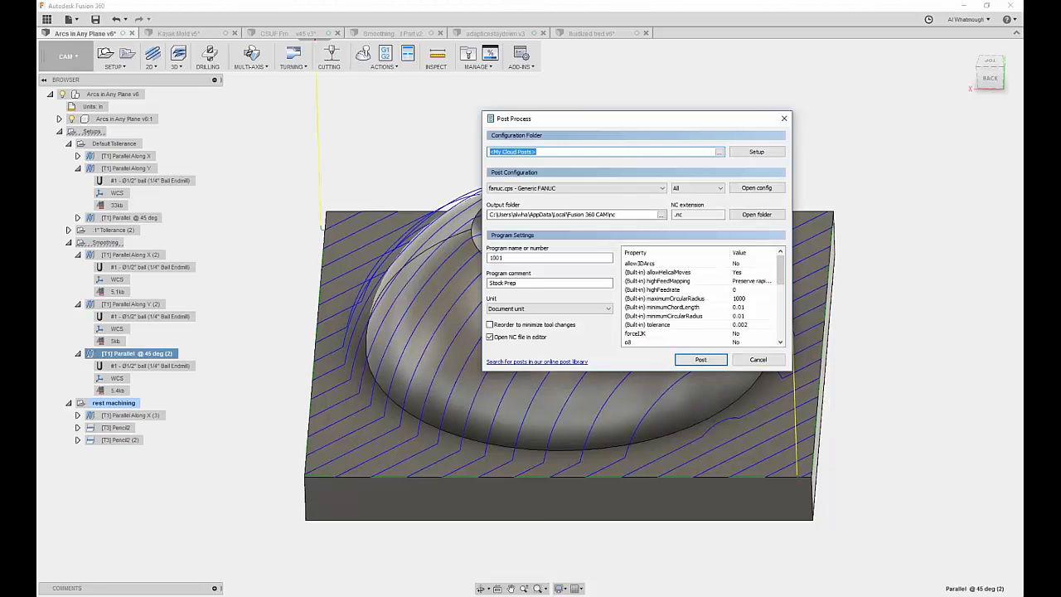
# Step: Post Parallel @ 45 deg (2) as program 1001 with the generic FANUC post, keeping allow3DArcs set to No
pyautogui.click(621, 189)
pyautogui.click(621, 194)
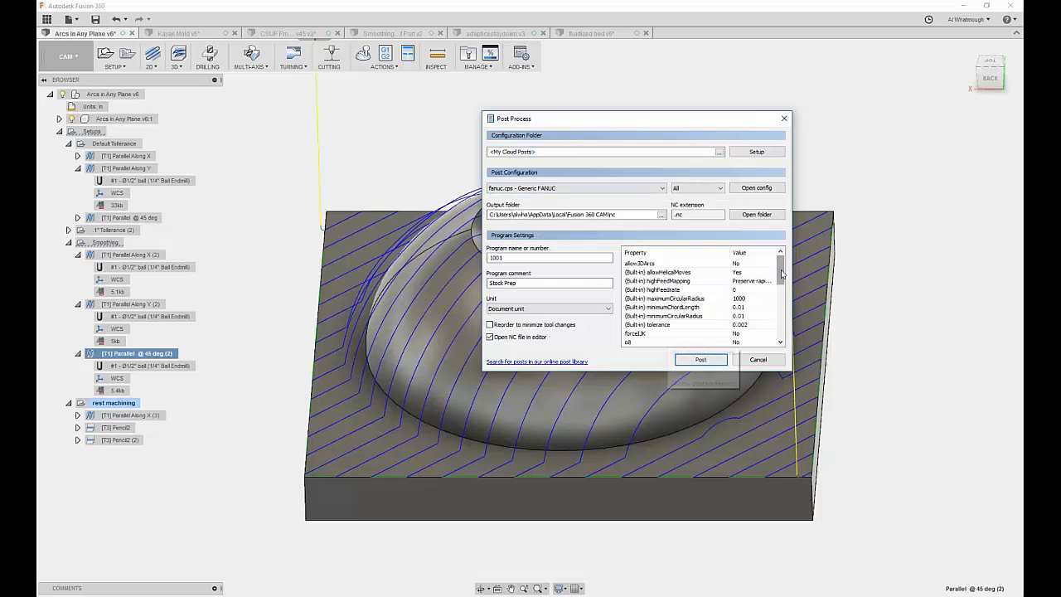
pyautogui.moveTo(779, 267); pyautogui.dragTo(779, 279)
pyautogui.scroll(1, 779, 277)
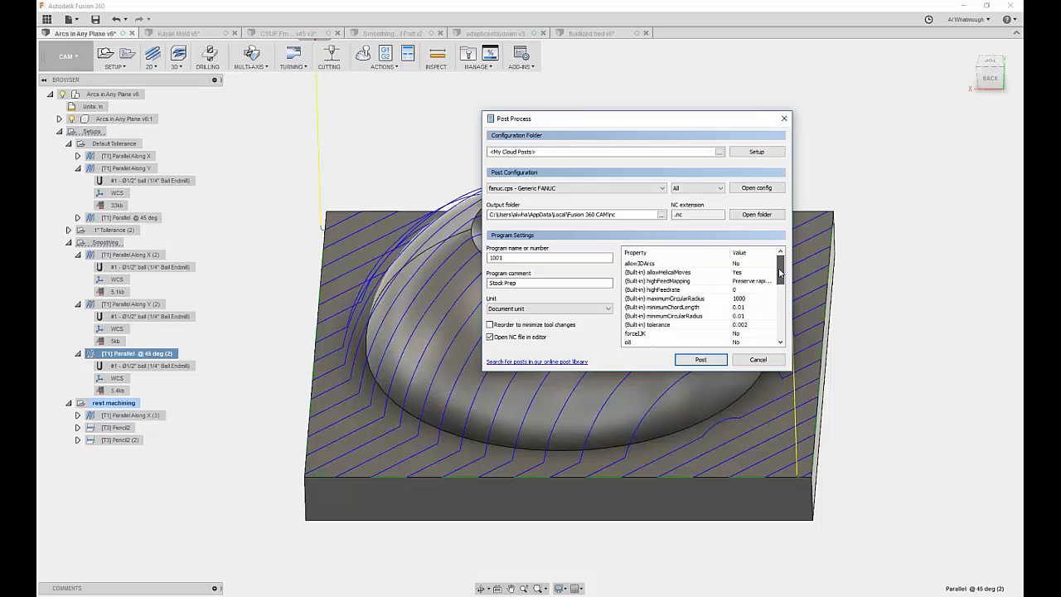
pyautogui.scroll(-2, 780, 278)
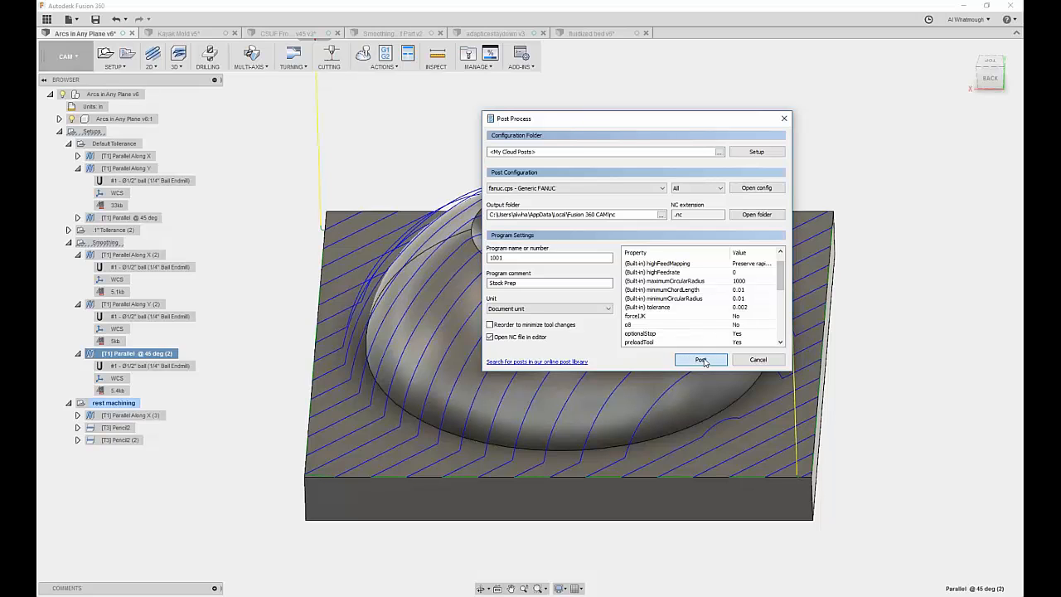
pyautogui.click(703, 361)
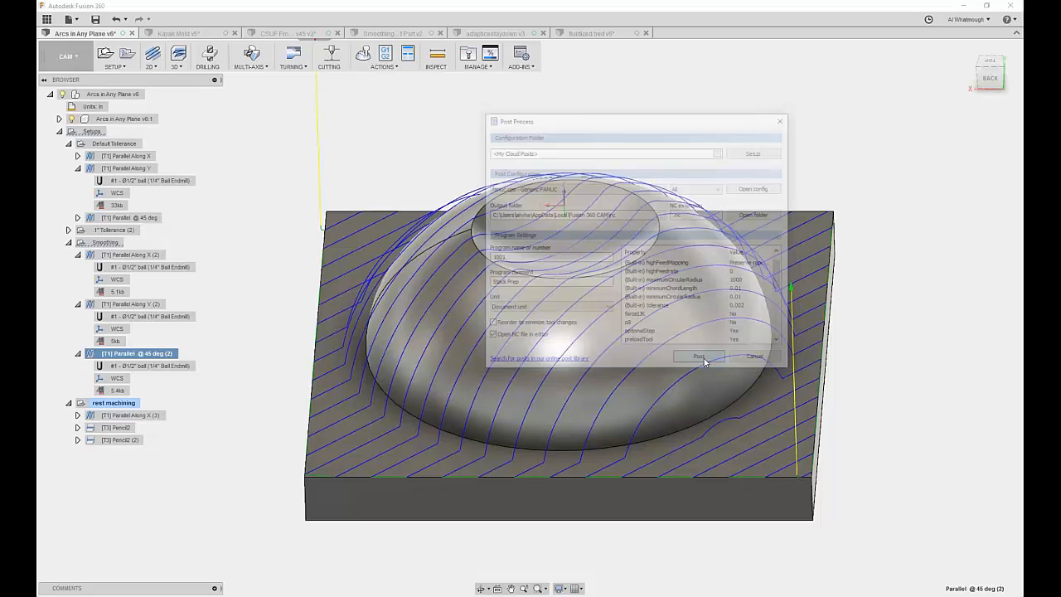
pyautogui.press('Return')
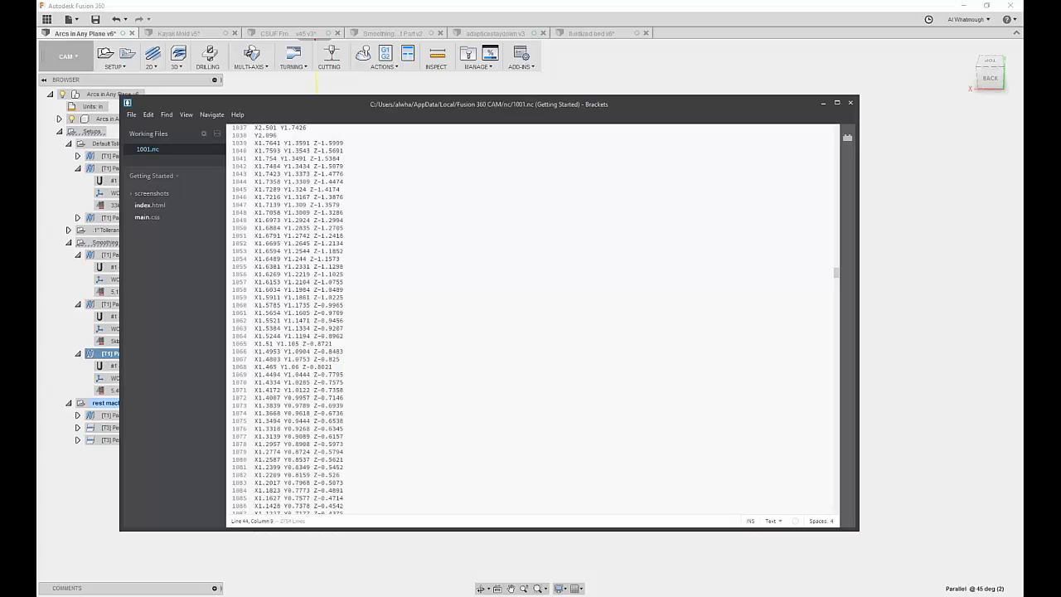
# Step: Examine the point-to-point X, Y, Z moves throughout 1001.nc up to the start of the program, then minimize the code editor
pyautogui.click(320, 197)
pyautogui.scroll(10, 278, 233)
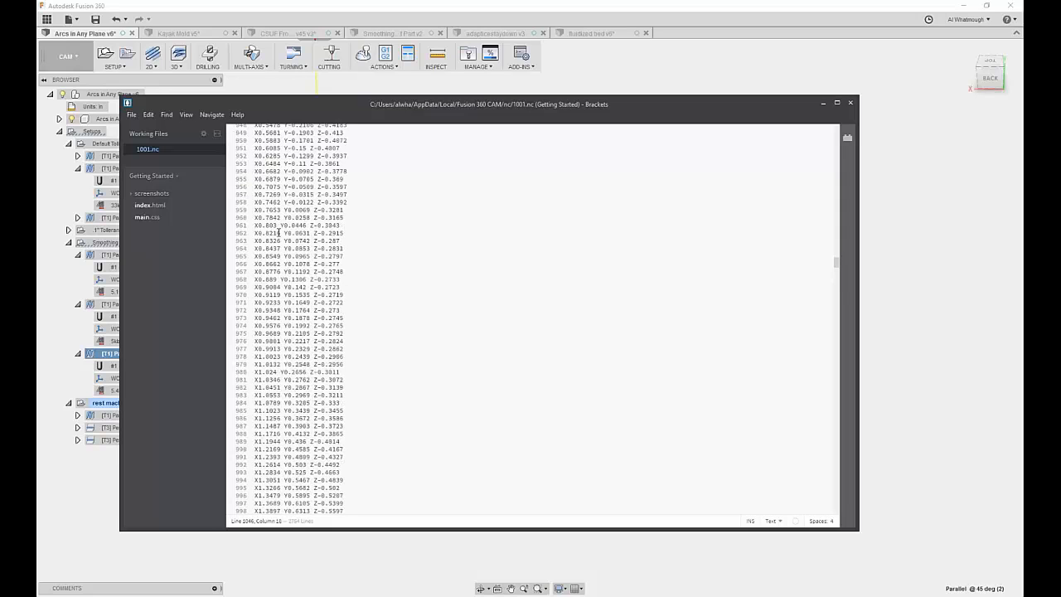
pyautogui.moveTo(836, 262); pyautogui.dragTo(840, 253)
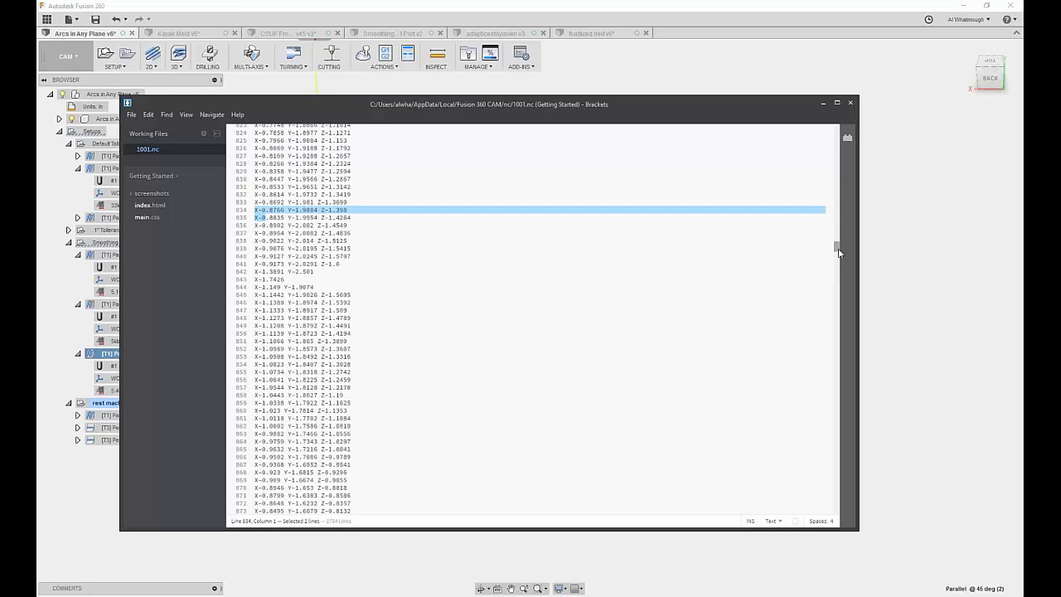
pyautogui.moveTo(839, 253); pyautogui.dragTo(834, 142)
pyautogui.click(393, 212)
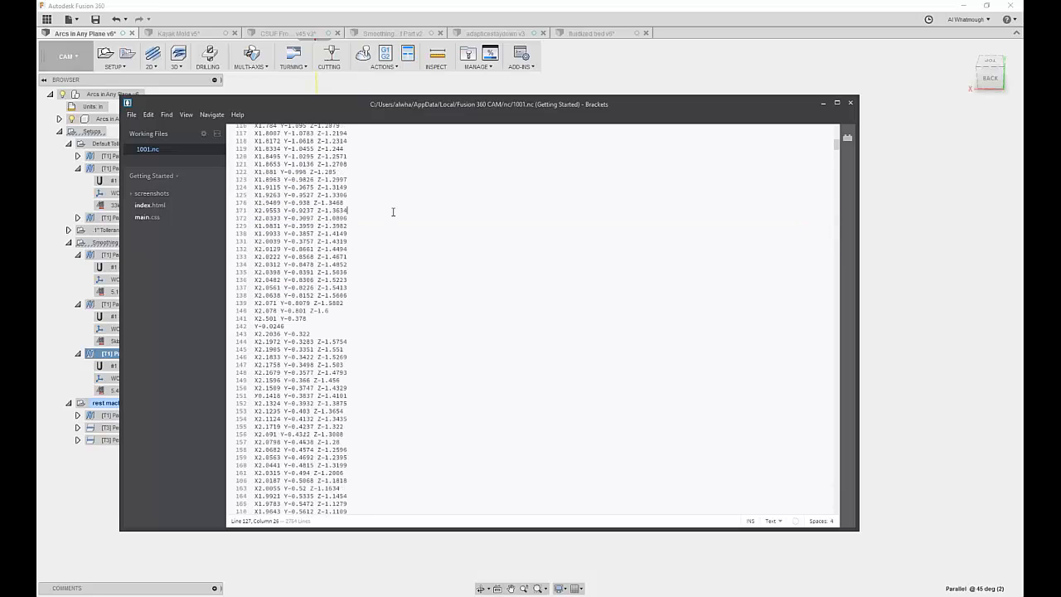
pyautogui.scroll(10, 393, 212)
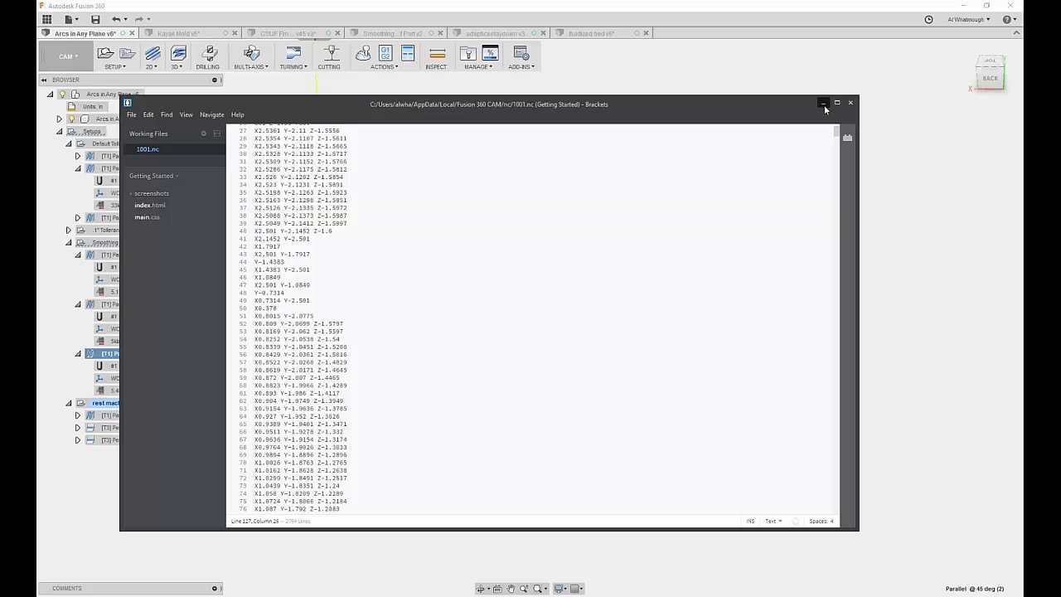
pyautogui.click(824, 104)
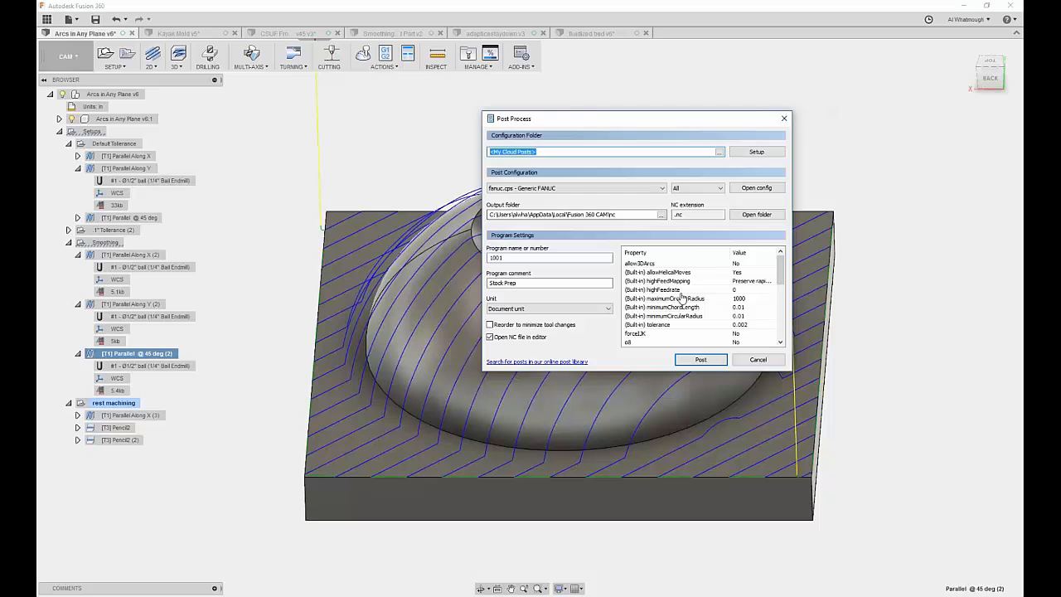
# Step: Post Parallel @ 45 deg (2) with the generic FANUC post and allow3DArcs set to Yes, saving the file as 1002
pyautogui.click(746, 325)
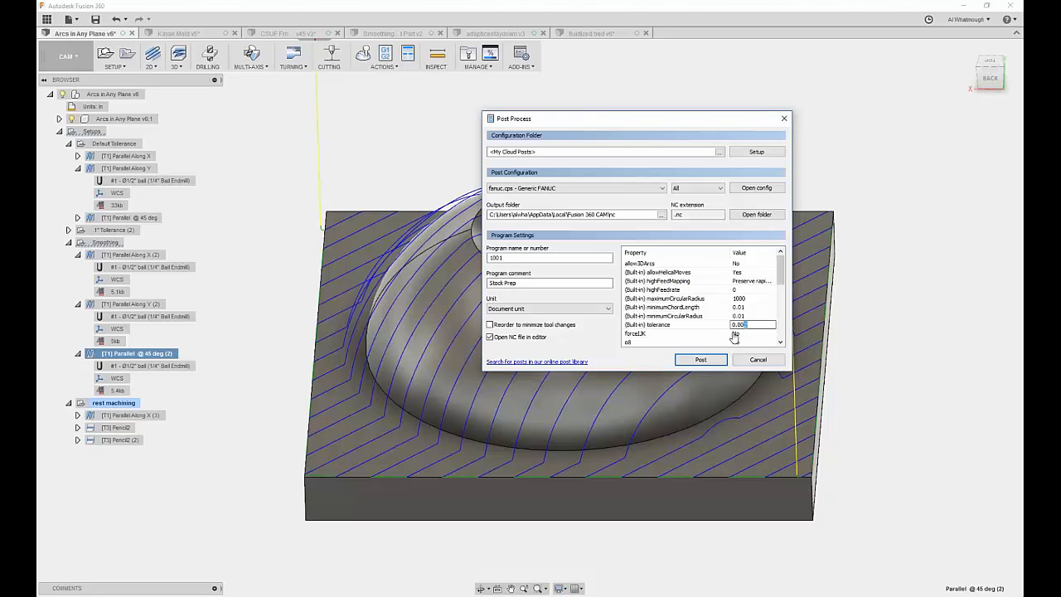
pyautogui.click(751, 263)
pyautogui.click(751, 264)
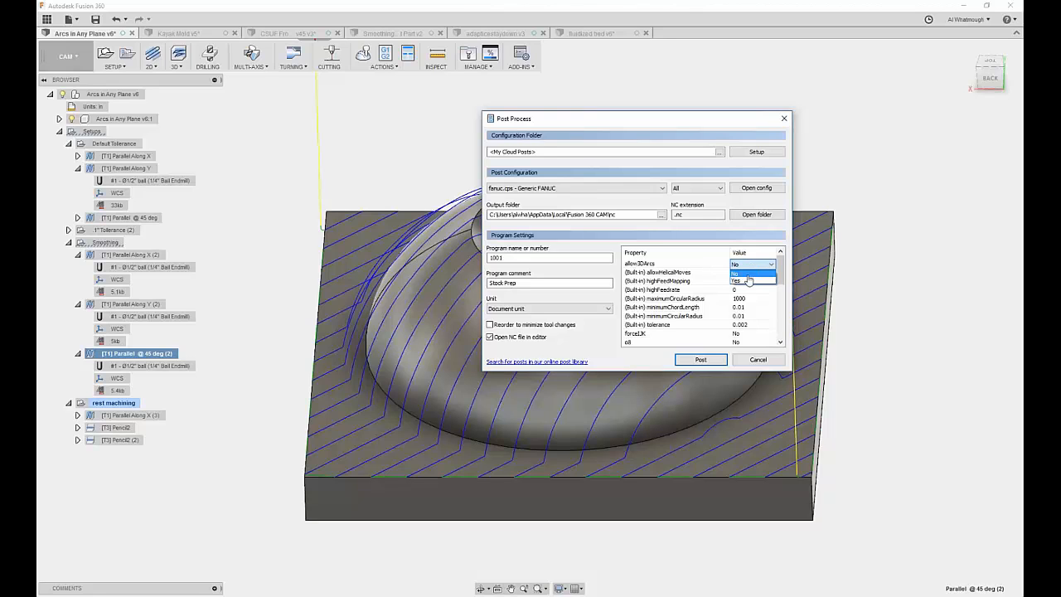
pyautogui.click(749, 281)
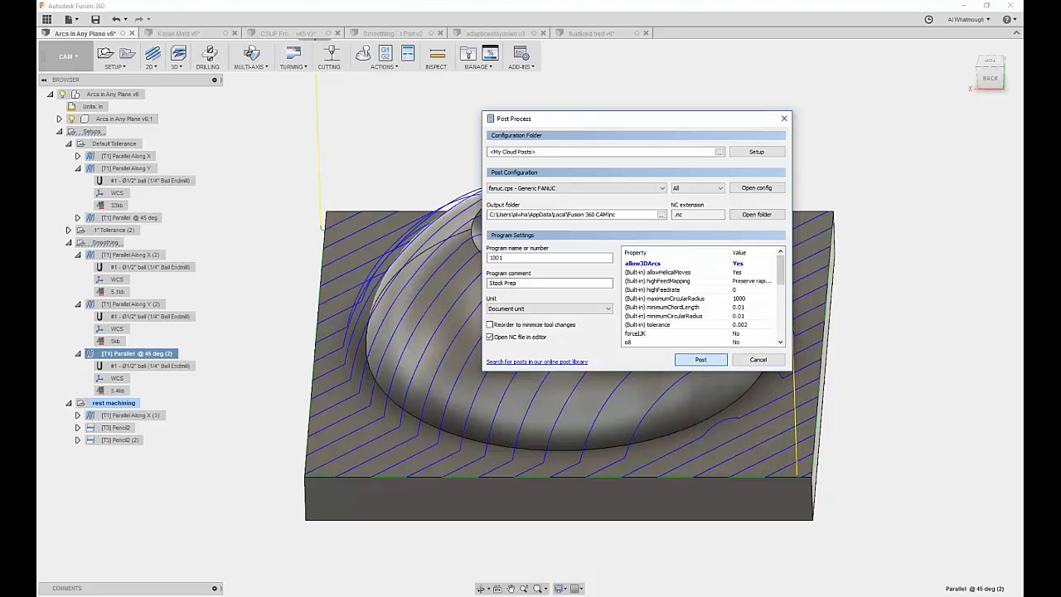
pyautogui.press('Return')
pyautogui.click(162, 399)
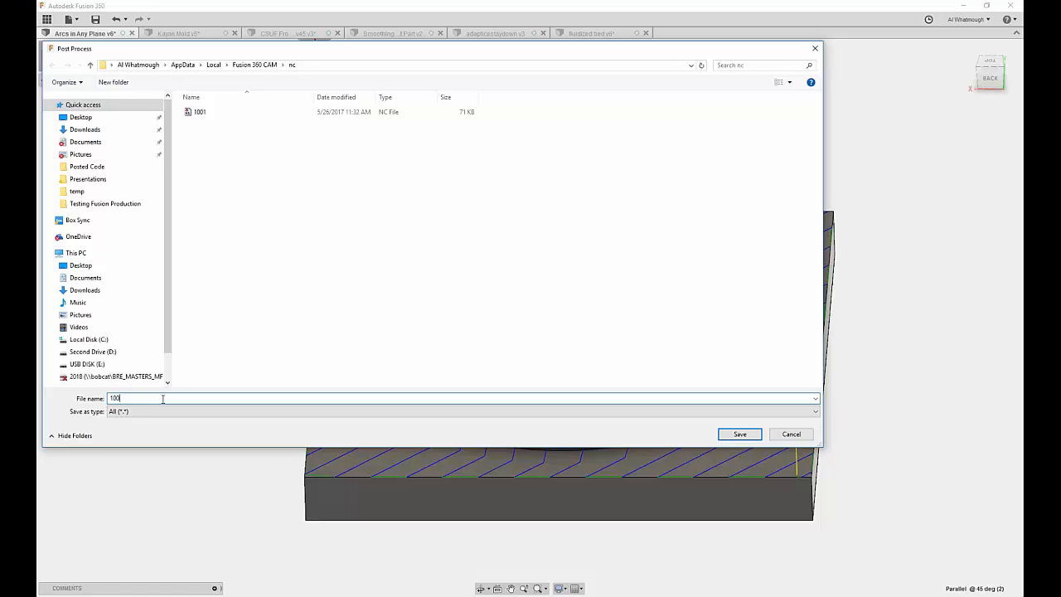
pyautogui.press('Return')
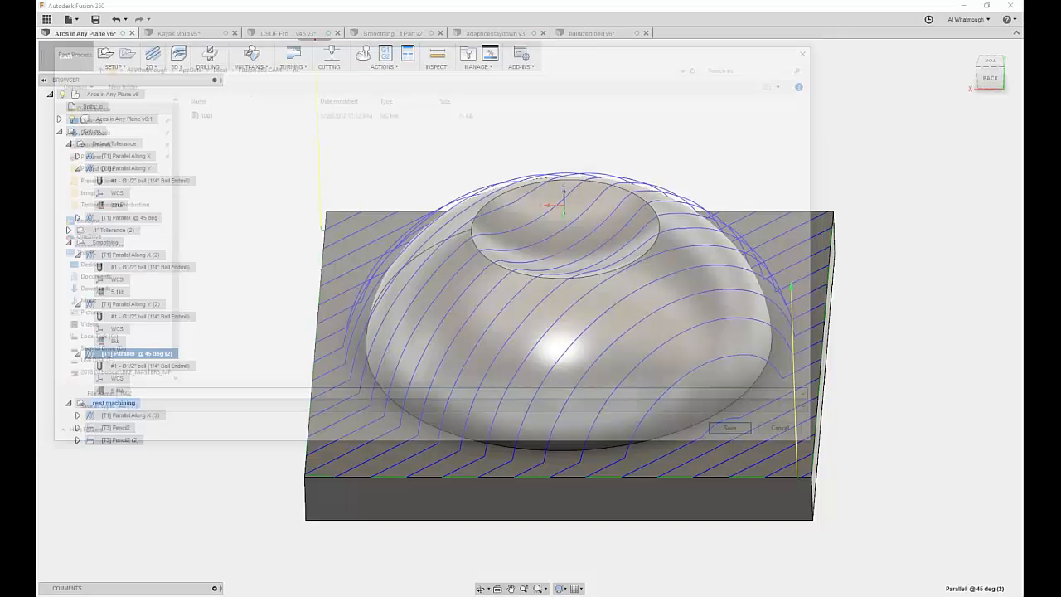
# Step: Examine the G3.4 arc command in 1002.nc, and copy the entire program
pyautogui.moveTo(255, 436); pyautogui.dragTo(269, 437)
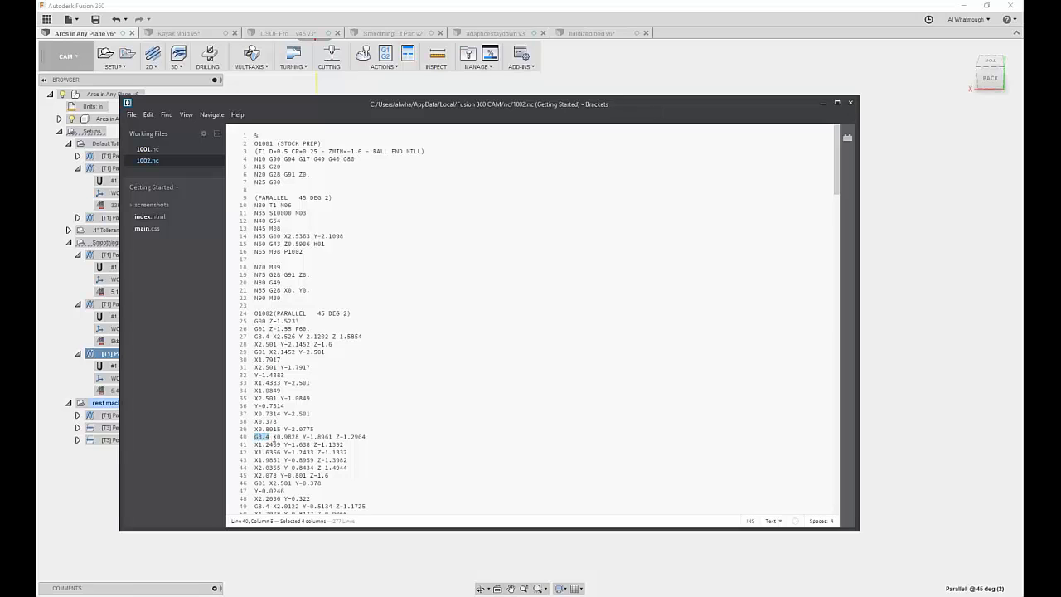
pyautogui.click(257, 138)
pyautogui.tripleClick(261, 138)
pyautogui.click(262, 139)
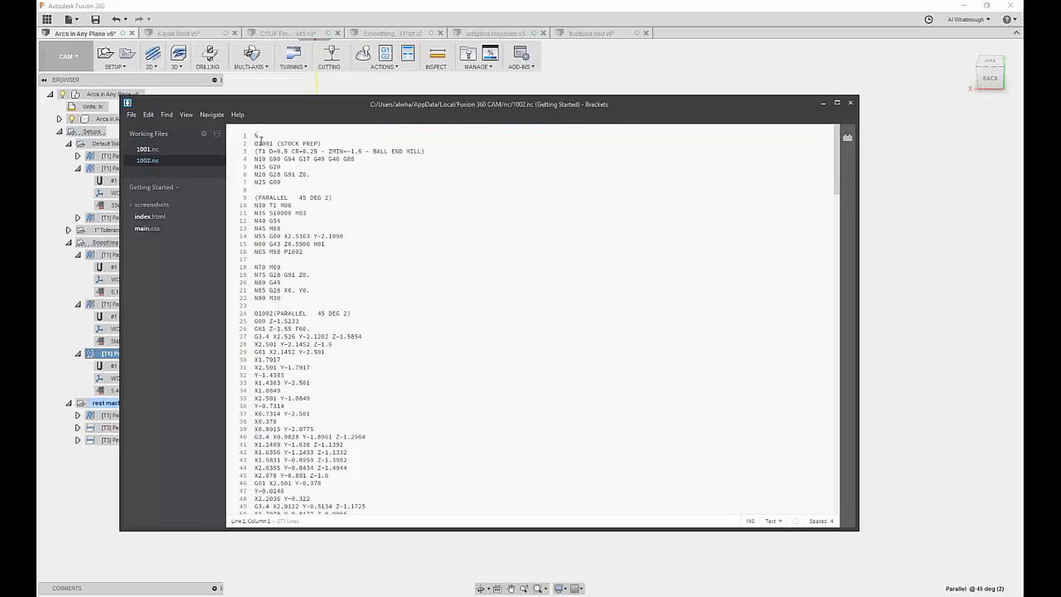
pyautogui.hotkey('ctrl', 'a')
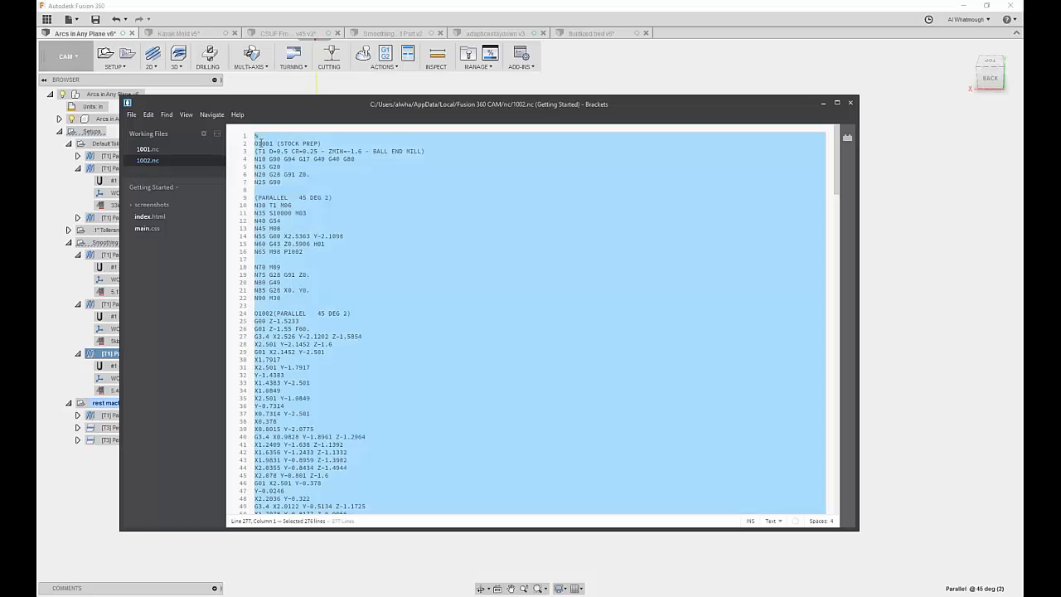
pyautogui.rightClick(280, 220)
pyautogui.press('Escape')
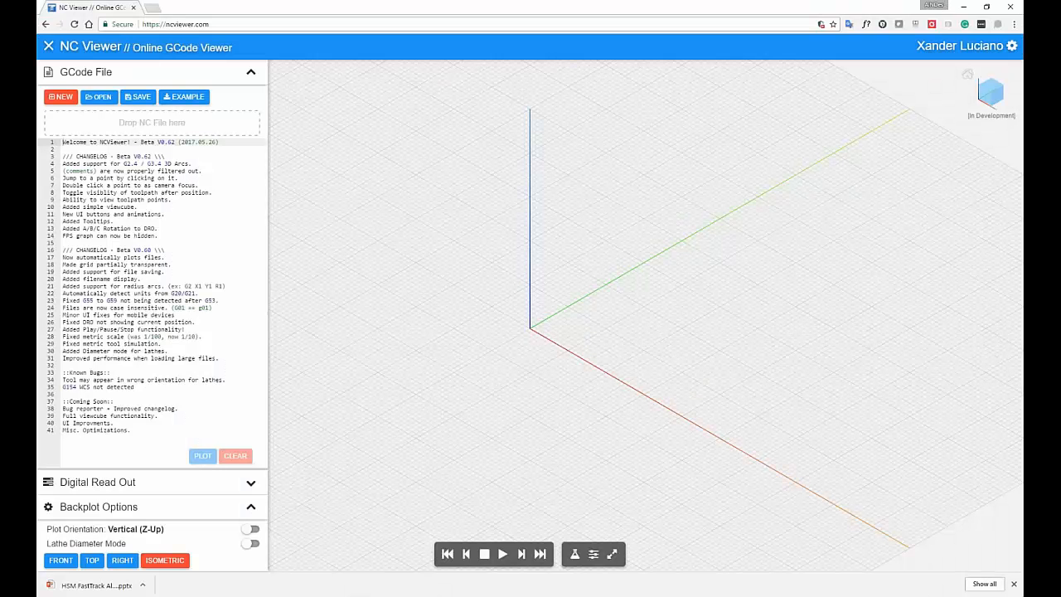
# Step: Switch to NC Viewer, replace the sample text with the copied G-code, and inspect the plotted 3D arc toolpath up close
pyautogui.hotkey('ctrl', 'a')
pyautogui.hotkey('ctrl', 'v')
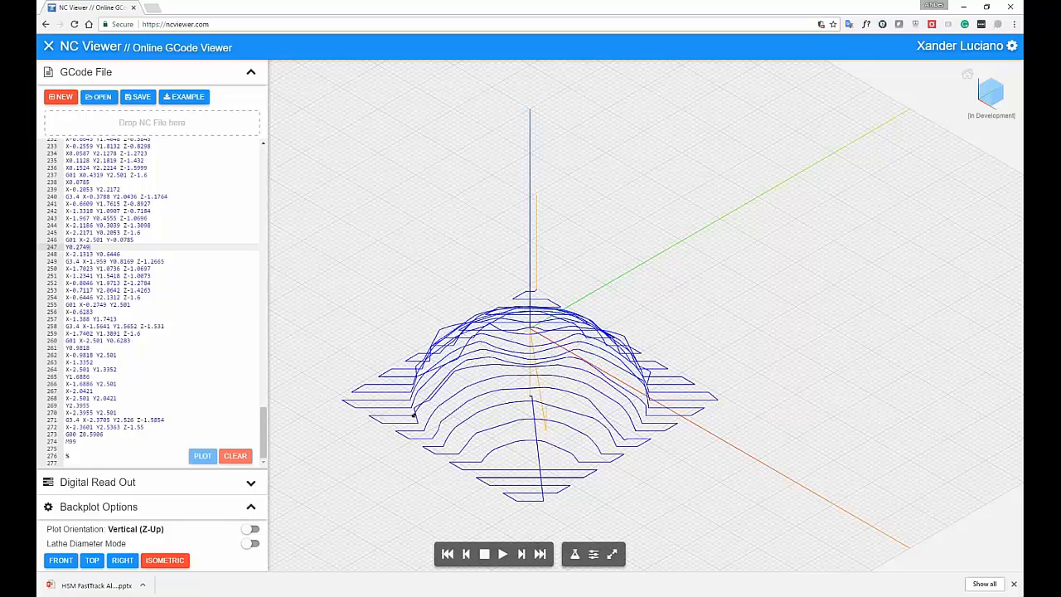
pyautogui.scroll(3, 630, 338)
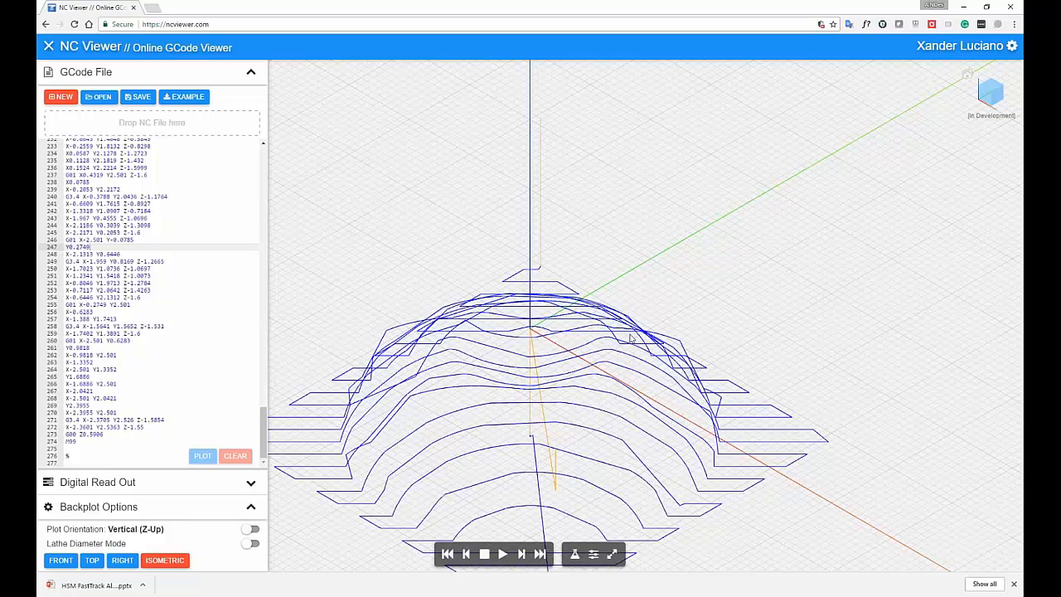
pyautogui.moveTo(631, 338); pyautogui.dragTo(636, 246)
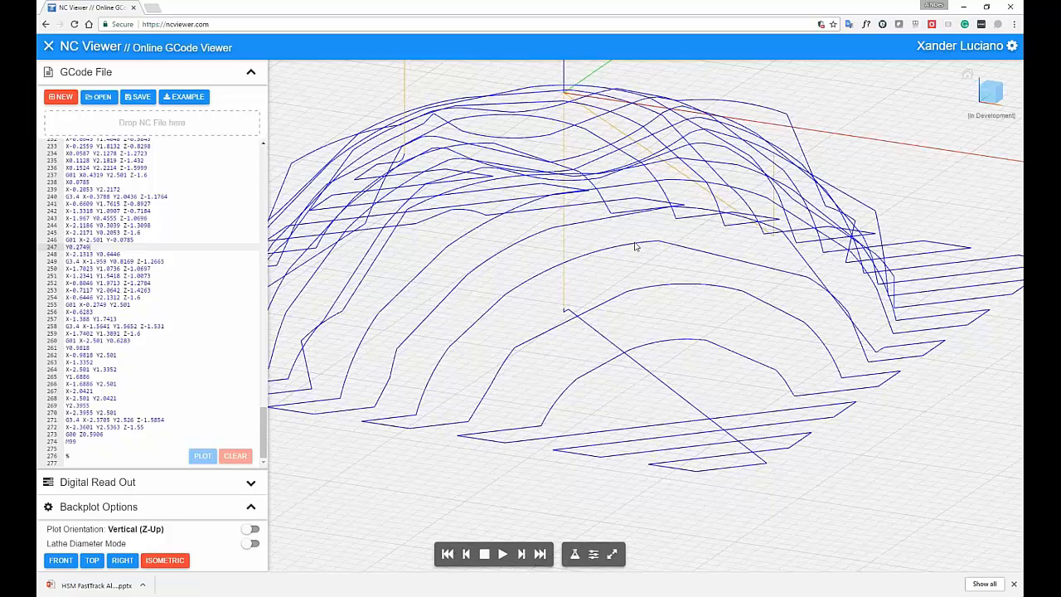
pyautogui.click(189, 268)
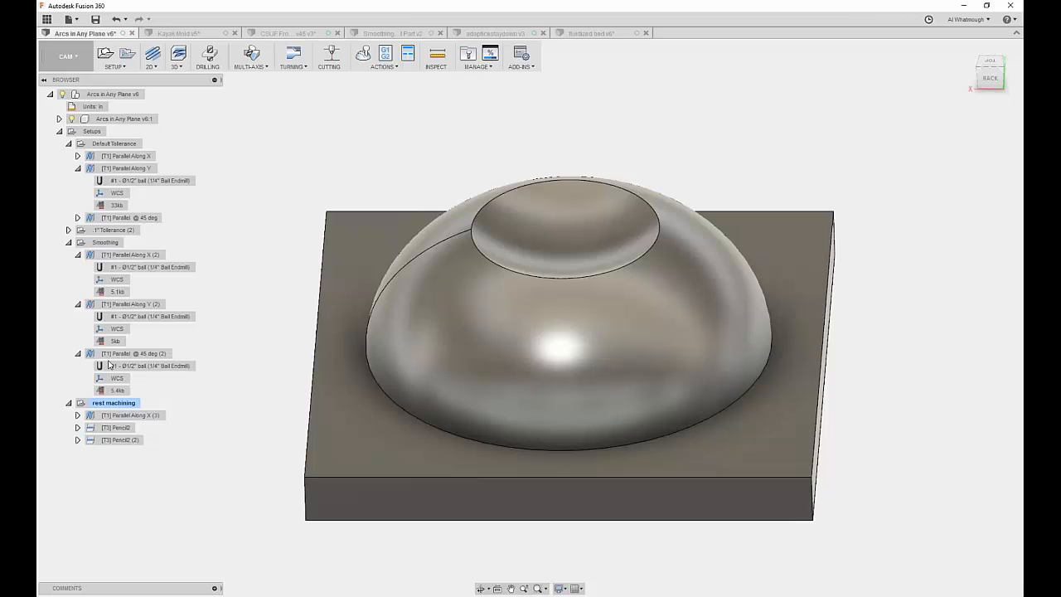
# Step: Collapse the Smoothing folder and compare the Parallel Along X (3) and Pencil2 toolpaths in the rest machining setup
pyautogui.click(133, 414)
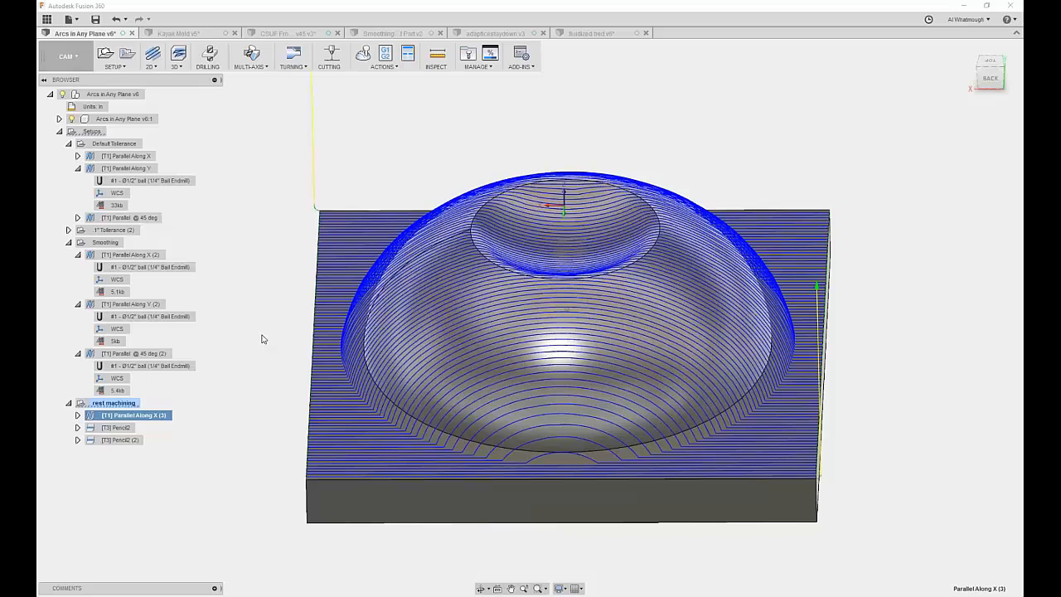
pyautogui.click(69, 242)
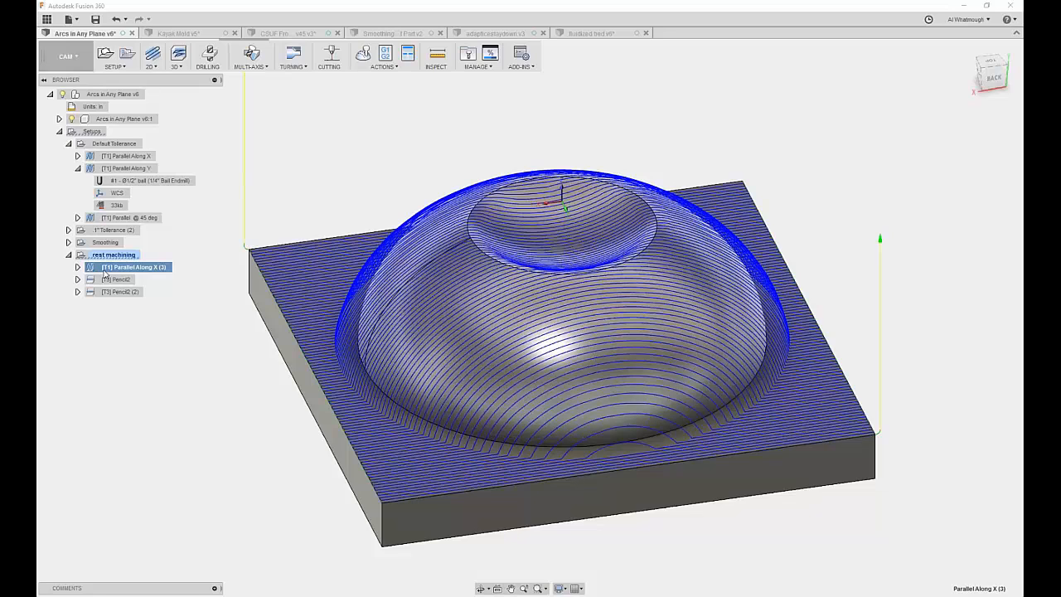
pyautogui.click(116, 279)
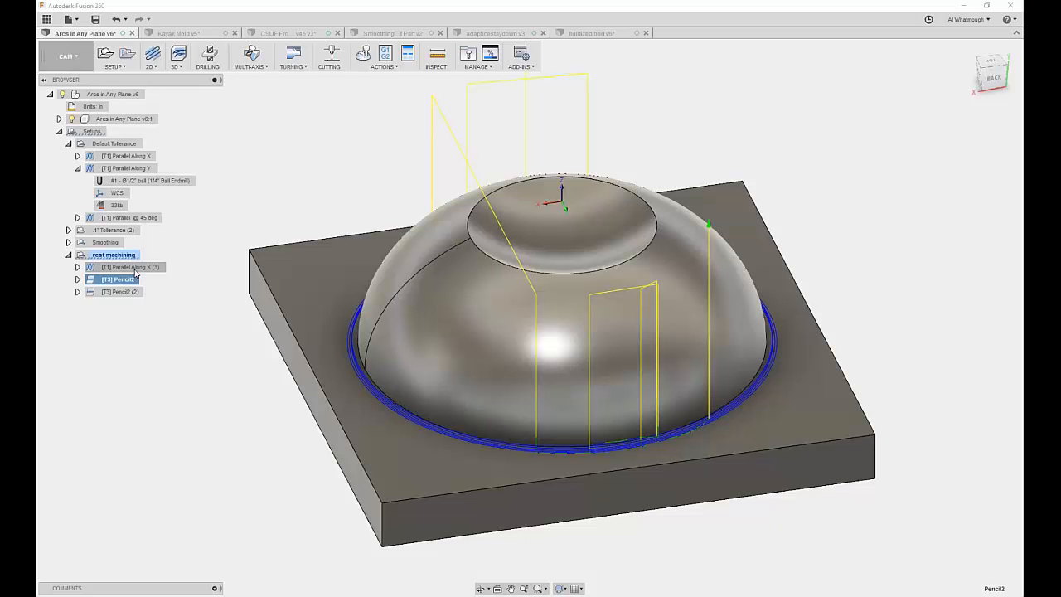
pyautogui.click(135, 268)
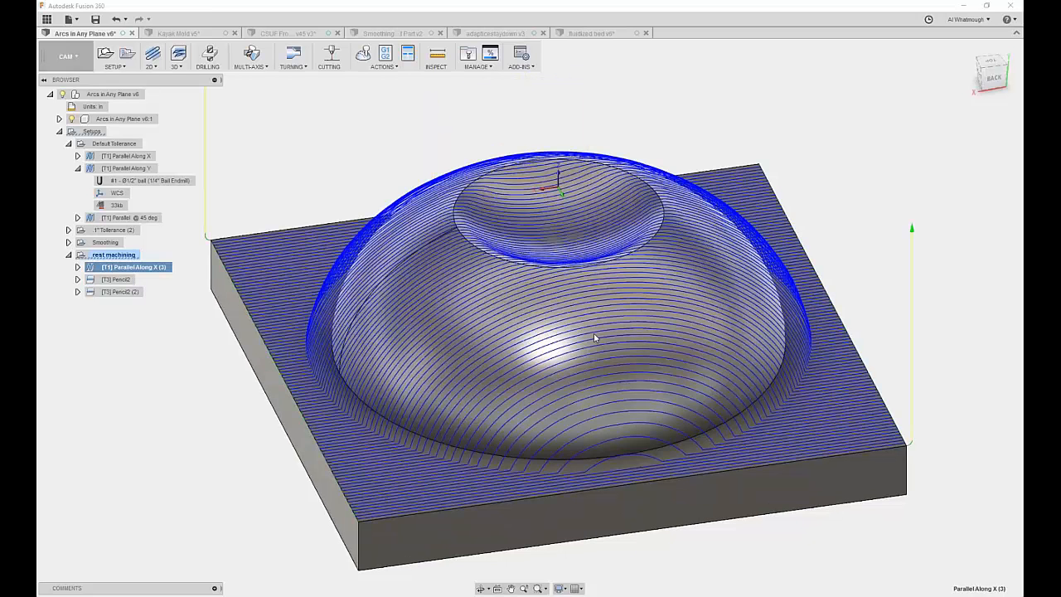
# Step: Regenerate Pencil2 with rest machining based on previous operations, ignoring cusps, and inspect its passes around the dome's base
pyautogui.doubleClick(124, 279)
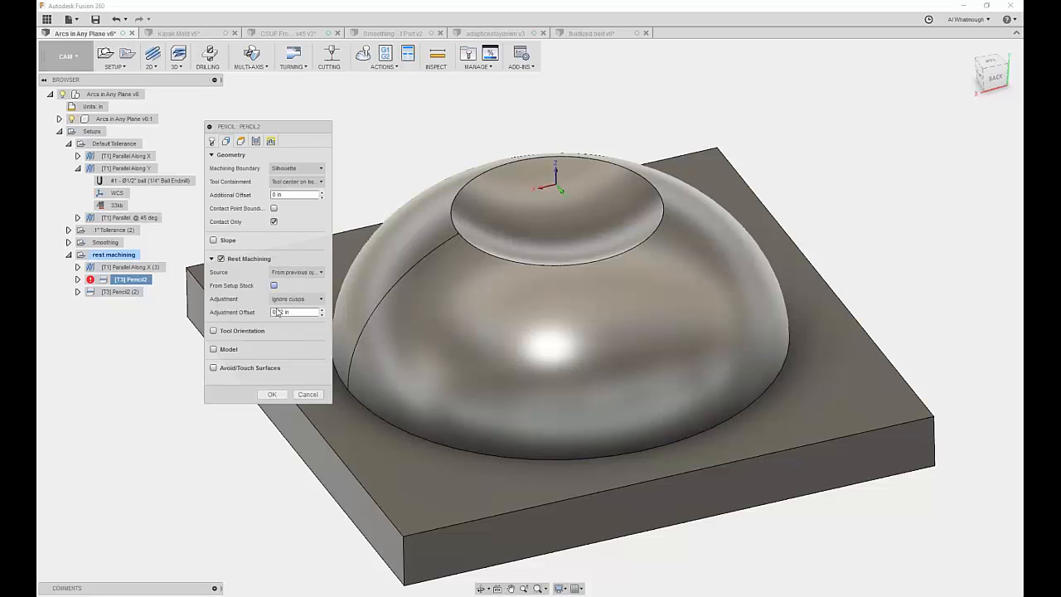
pyautogui.click(274, 395)
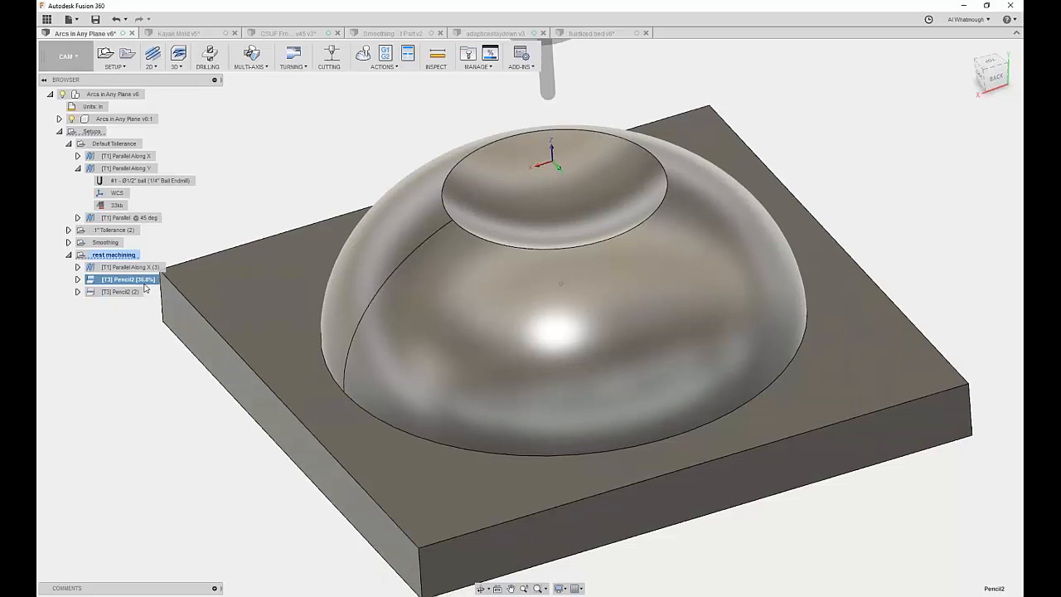
pyautogui.scroll(8, 686, 425)
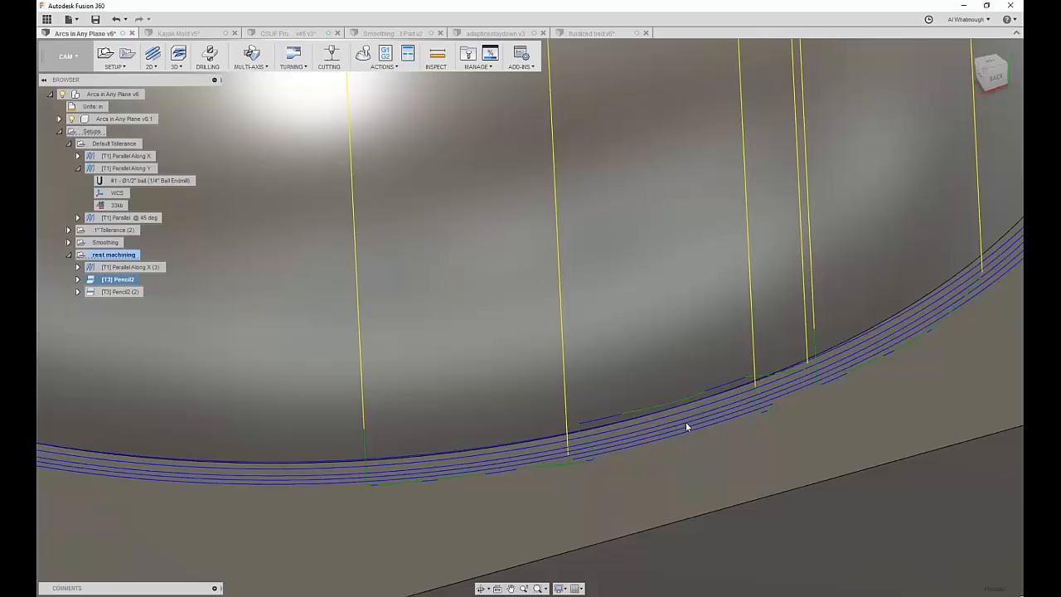
pyautogui.keyDown('ctrl'); pyautogui.click(133, 267); pyautogui.keyUp('ctrl')
pyautogui.rightClick(121, 280)
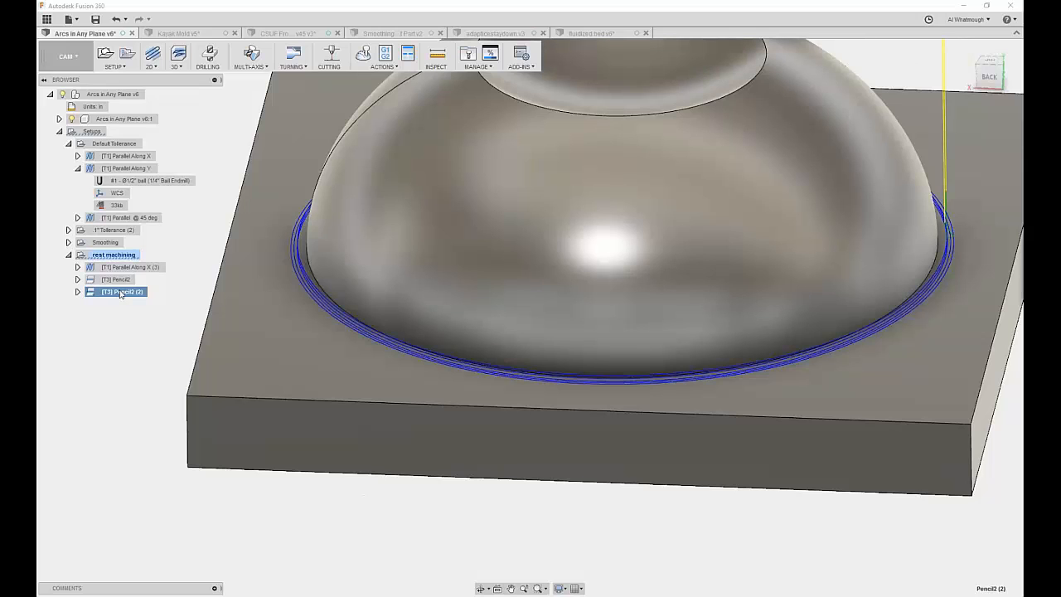
# Step: Regenerate Pencil2 (2) with its rest machining source set to From tool and a tool diameter of 0.25 in
pyautogui.doubleClick(120, 292)
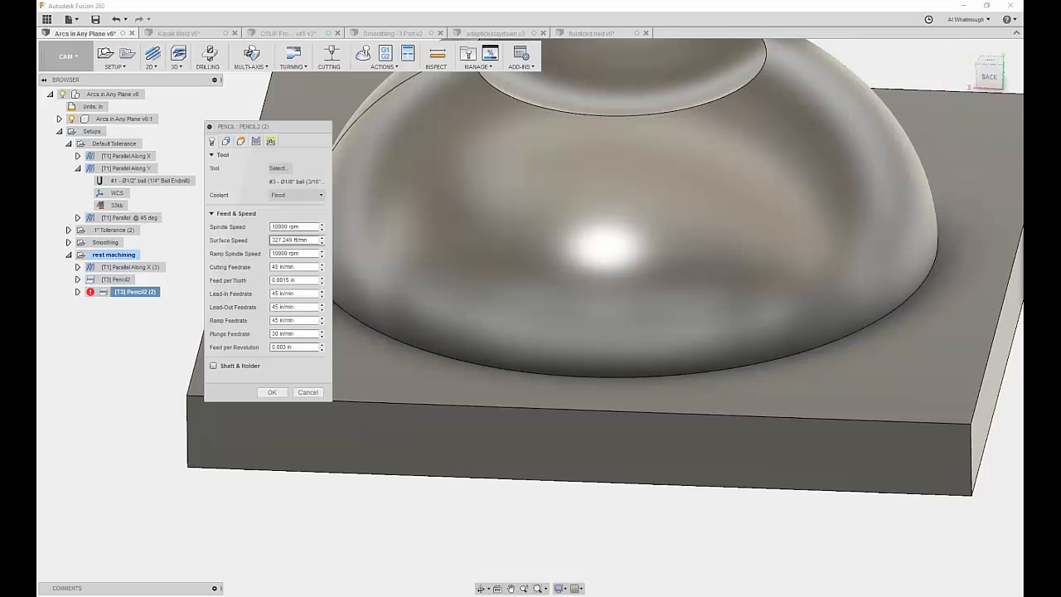
pyautogui.click(226, 142)
pyautogui.click(297, 272)
pyautogui.click(286, 293)
pyautogui.moveTo(278, 299); pyautogui.dragTo(290, 298)
pyautogui.click(296, 299)
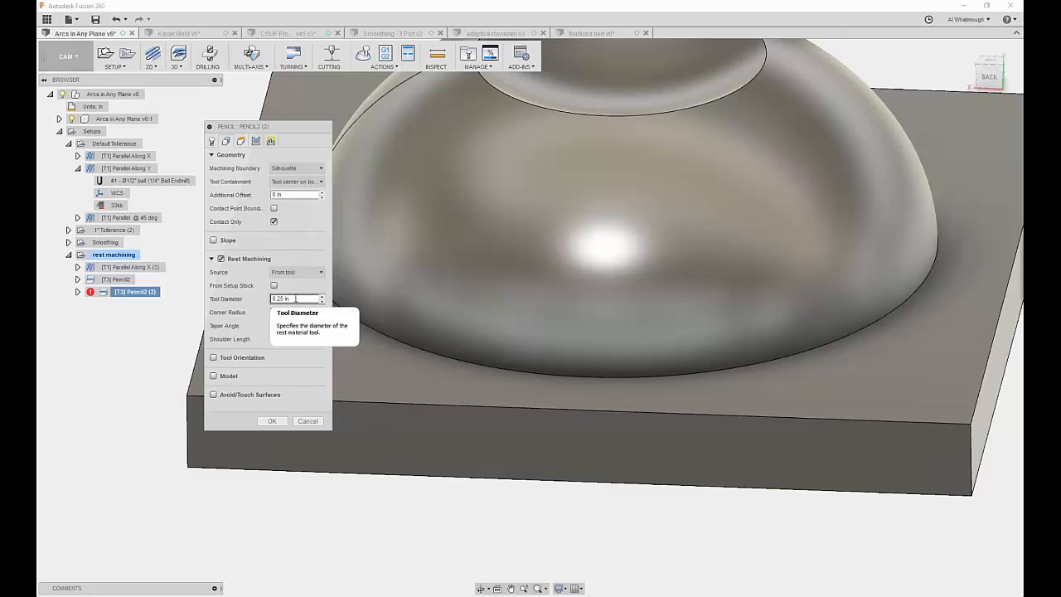
pyautogui.click(289, 298)
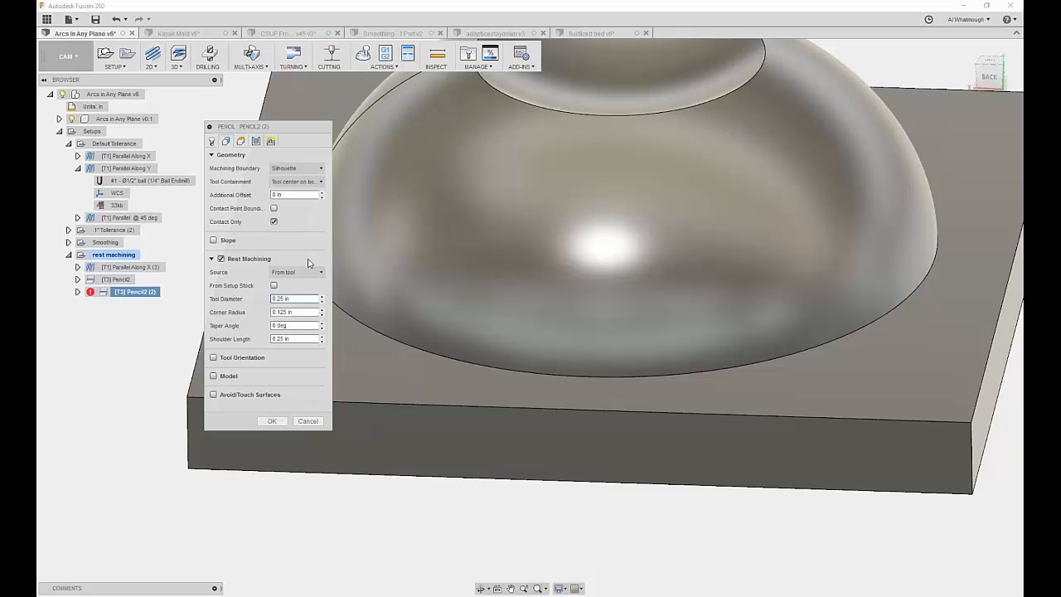
pyautogui.click(271, 420)
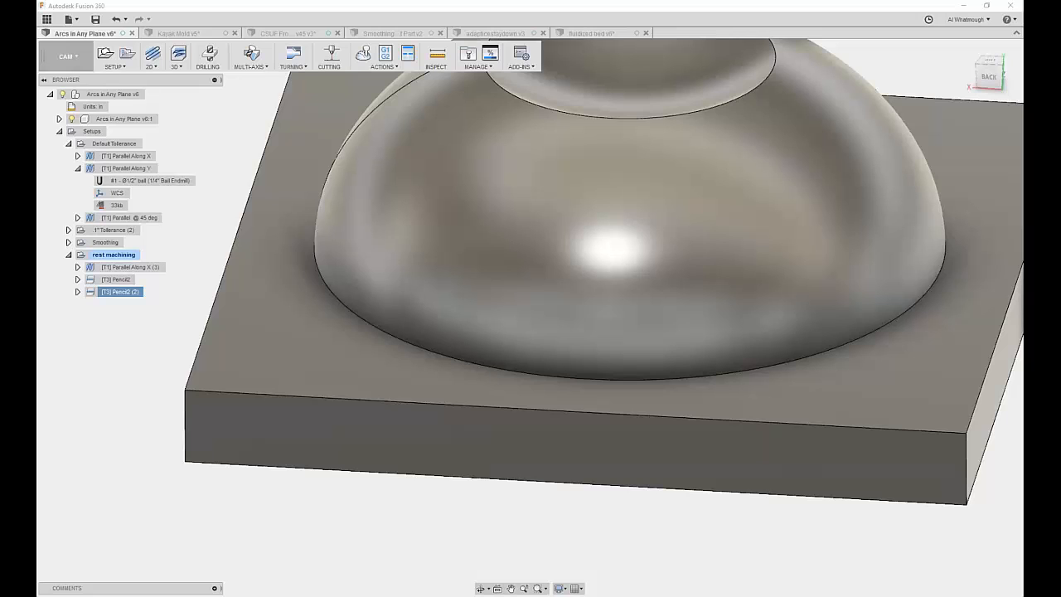
pyautogui.keyDown('shift'); pyautogui.moveTo(524, 316); pyautogui.dragTo(539, 324, button='middle'); pyautogui.keyUp('shift')
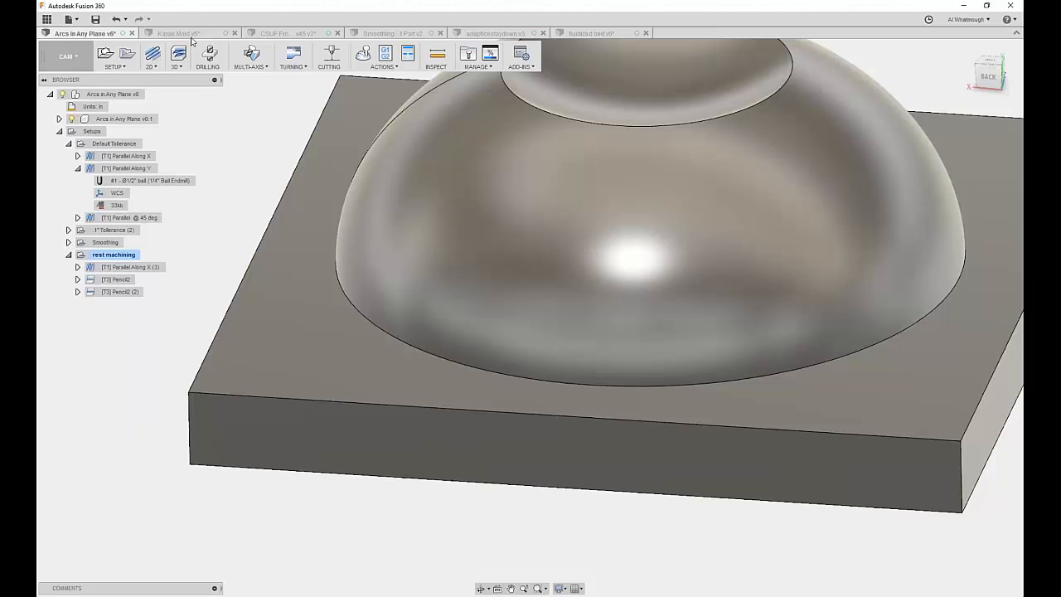
# Step: Switch to the Kayak Mold v5 document and check the toolpath data sizes of Pocket3 and Parallel4 in Setup - EMPTY
pyautogui.click(191, 34)
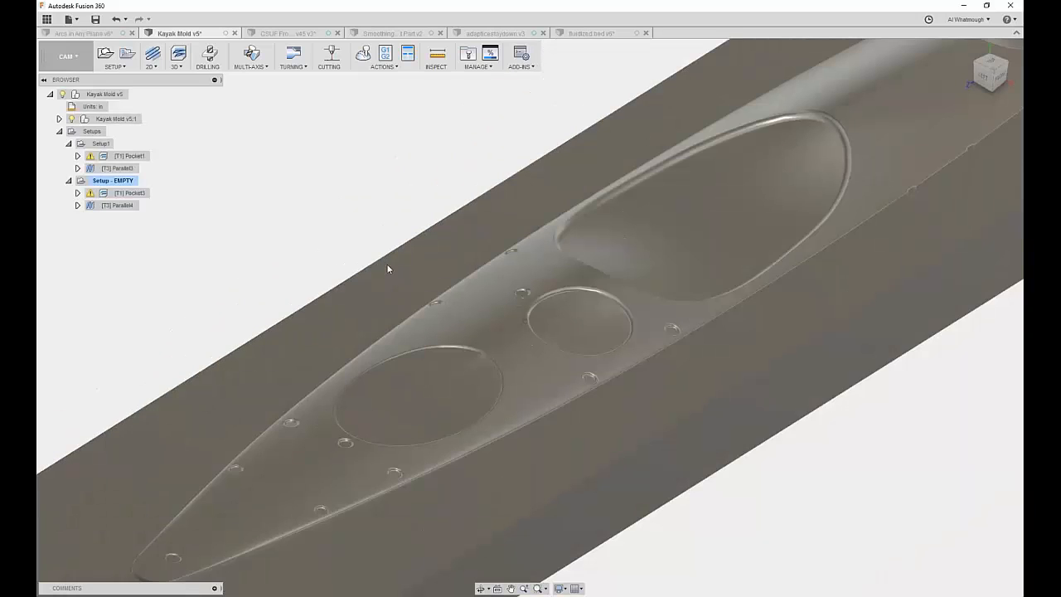
pyautogui.click(77, 193)
pyautogui.click(77, 242)
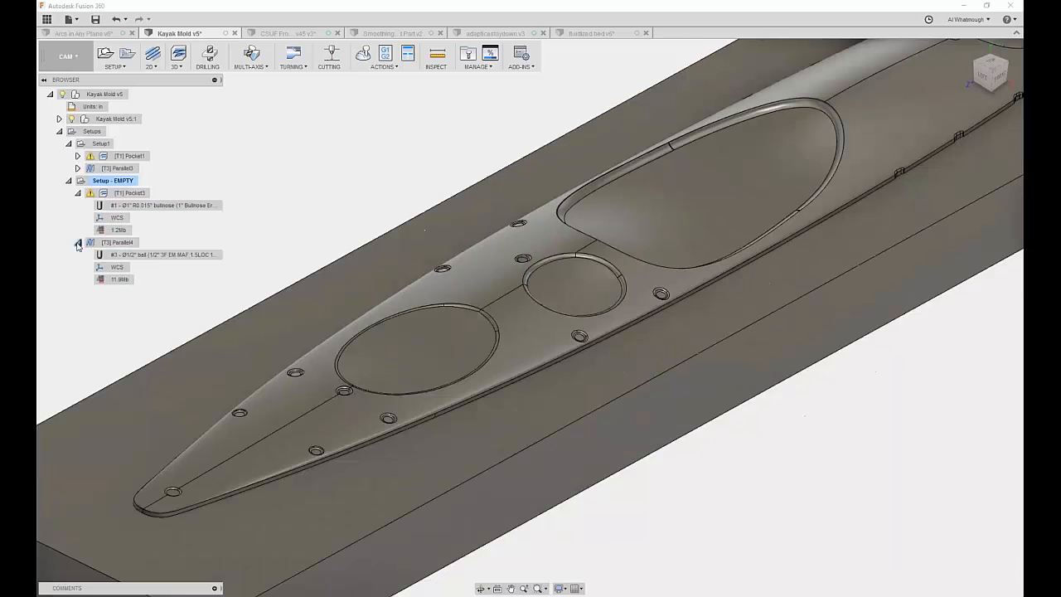
pyautogui.click(124, 243)
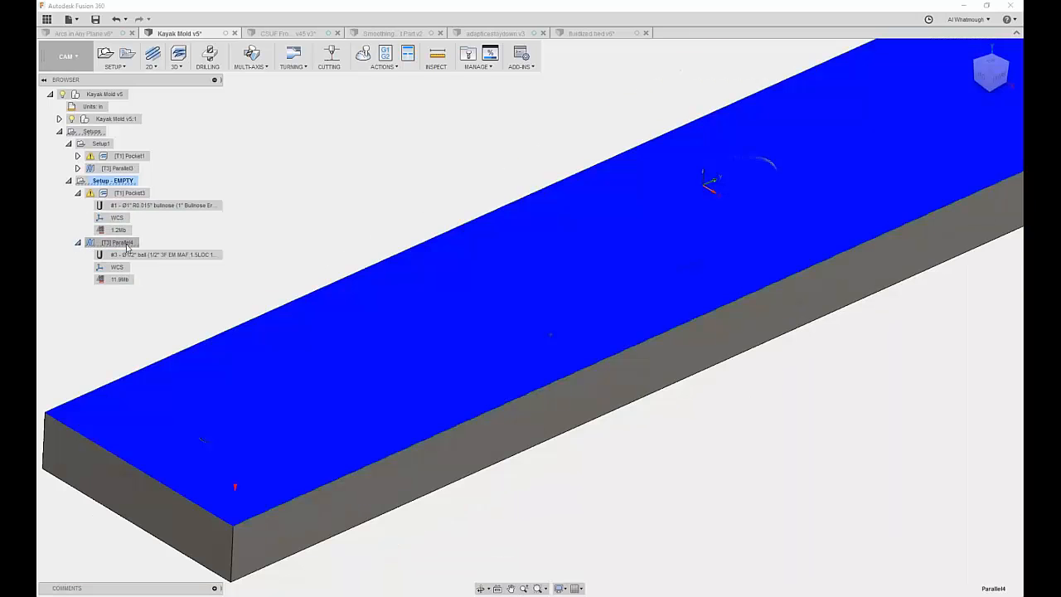
pyautogui.click(124, 243)
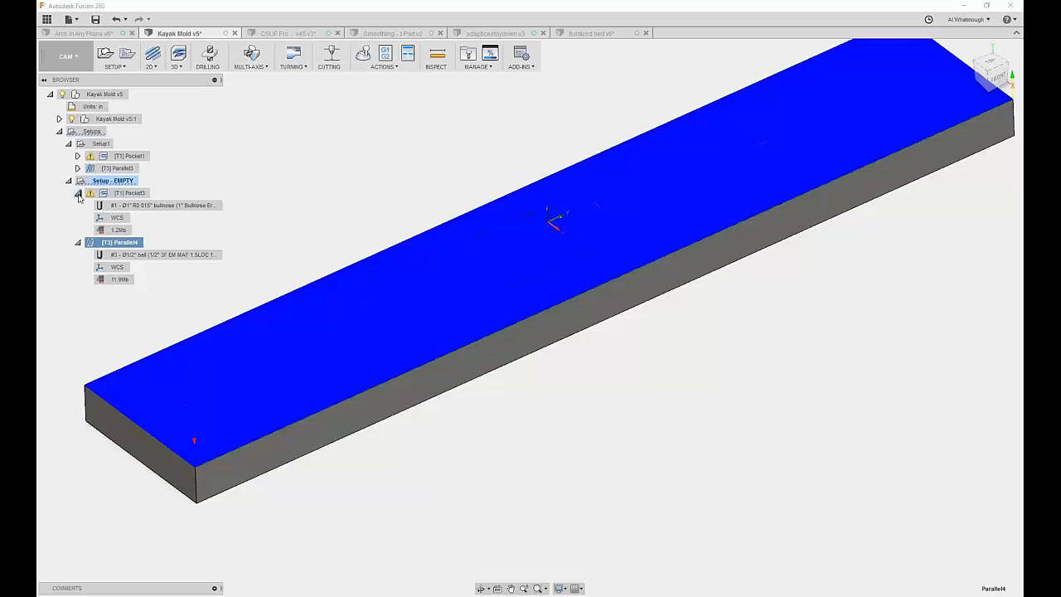
# Step: Clear the Parallel4 toolpath in Setup - EMPTY, and collapse Pocket3 and Parallel4
pyautogui.click(78, 192)
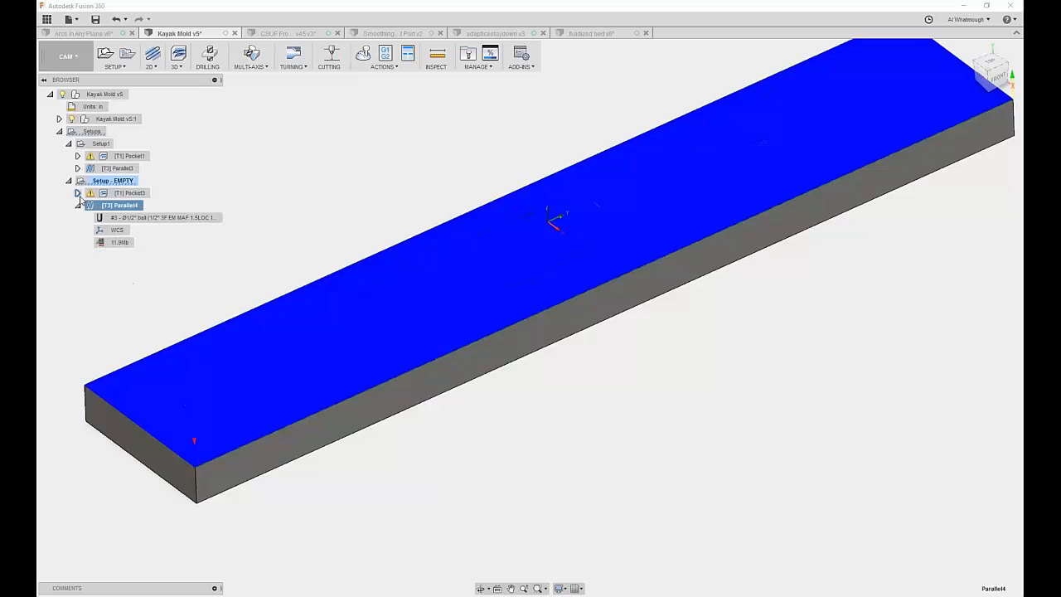
pyautogui.rightClick(107, 208)
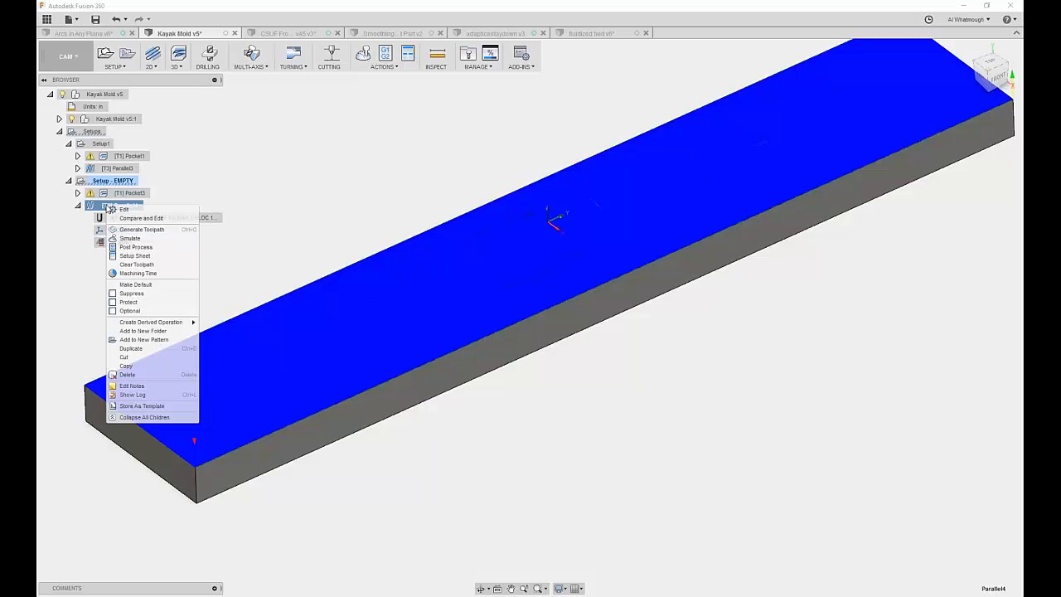
pyautogui.click(147, 266)
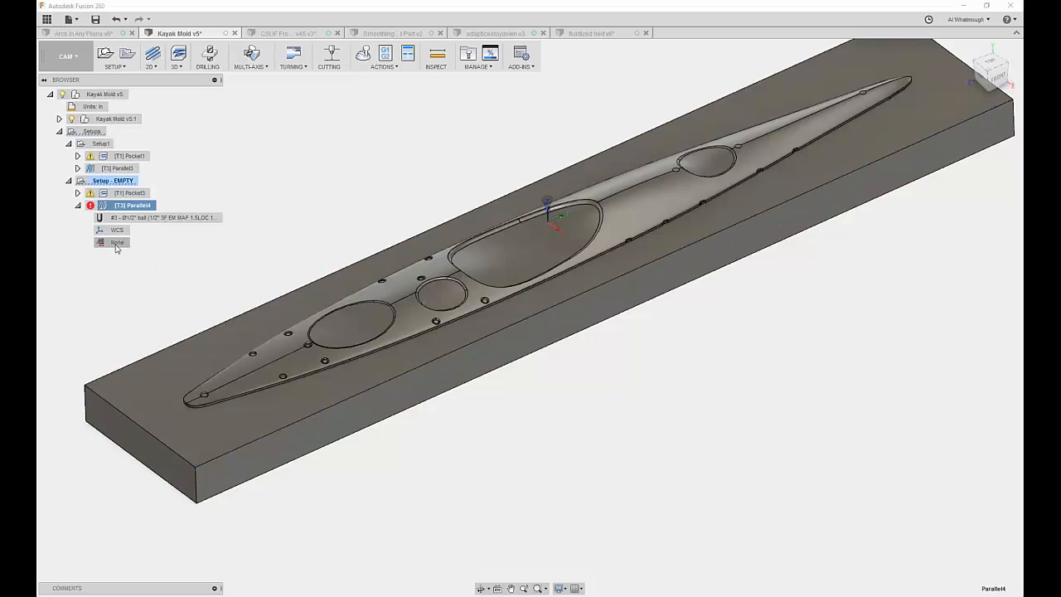
pyautogui.rightClick(118, 184)
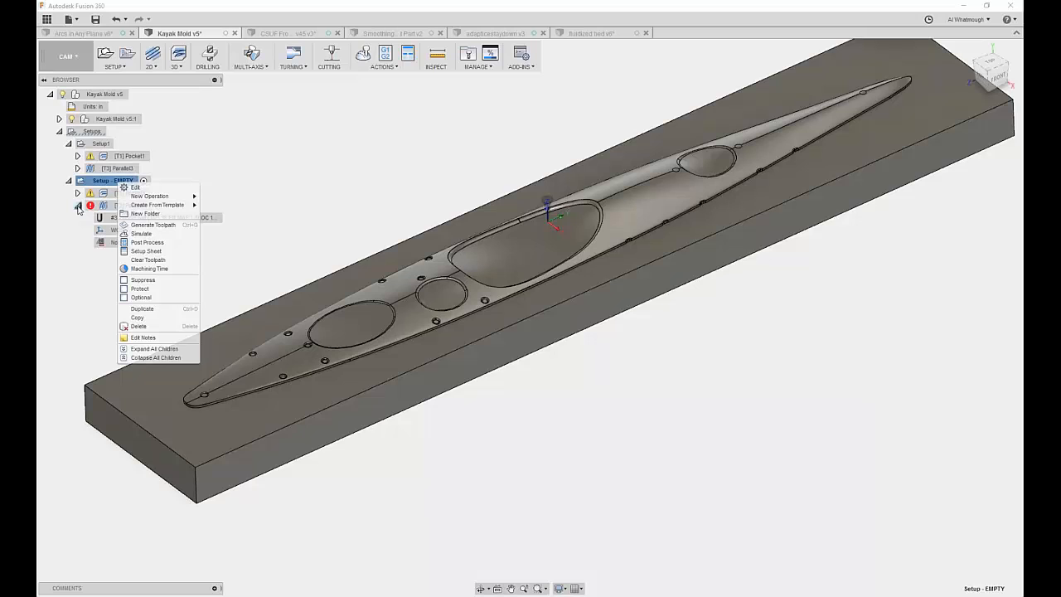
pyautogui.click(78, 207)
pyautogui.click(77, 205)
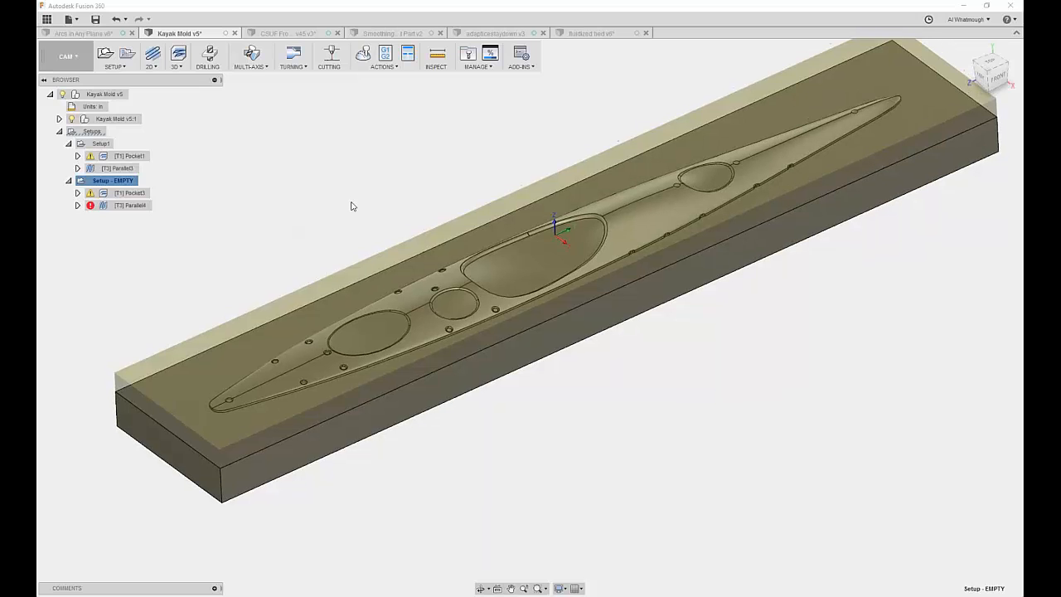
# Step: Switch to the adapticestaydown v3 document and inspect the 2D Adaptive Stay down 50% toolpath from an angled view
pyautogui.keyDown('shift'); pyautogui.moveTo(351, 206); pyautogui.dragTo(336, 225, button='middle'); pyautogui.keyUp('shift')
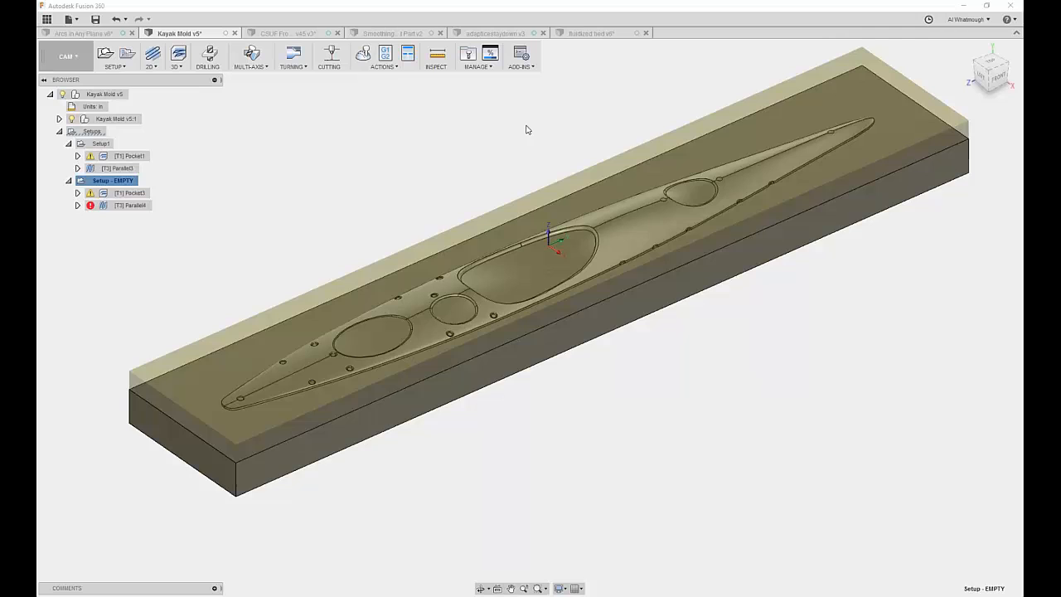
pyautogui.click(489, 34)
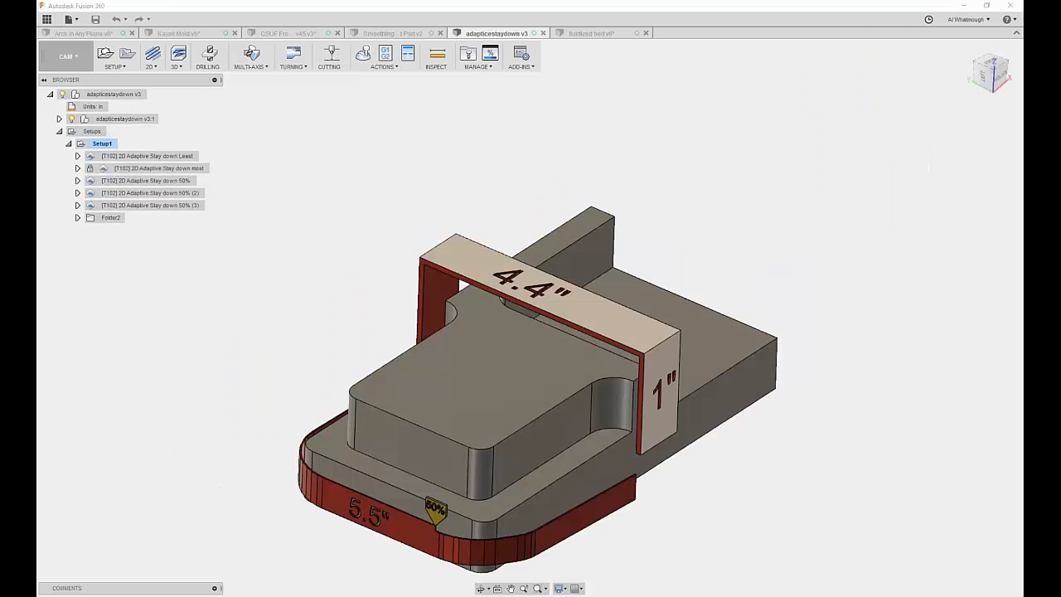
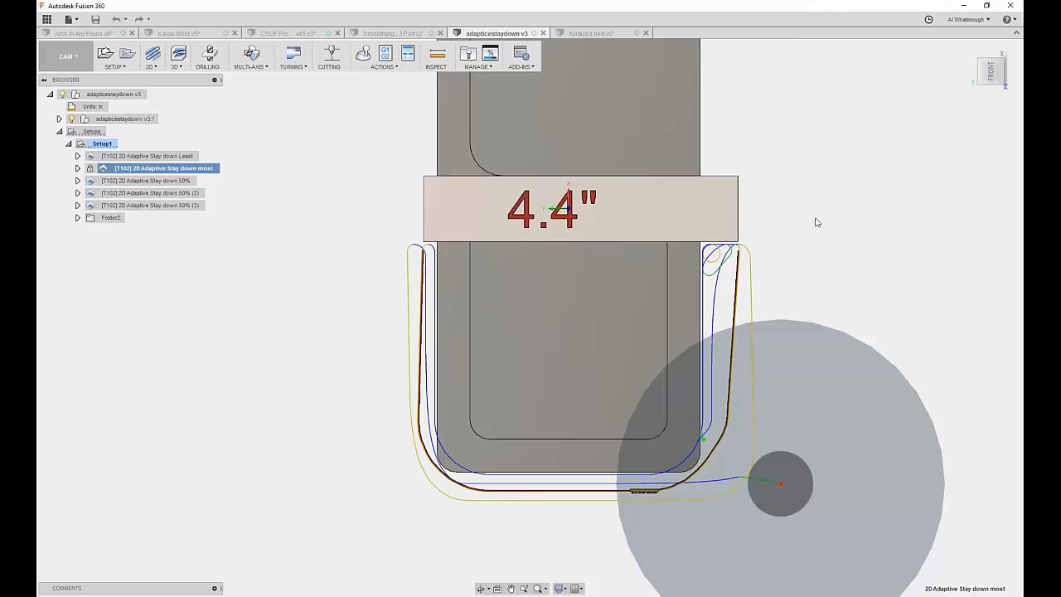
pyautogui.click(168, 182)
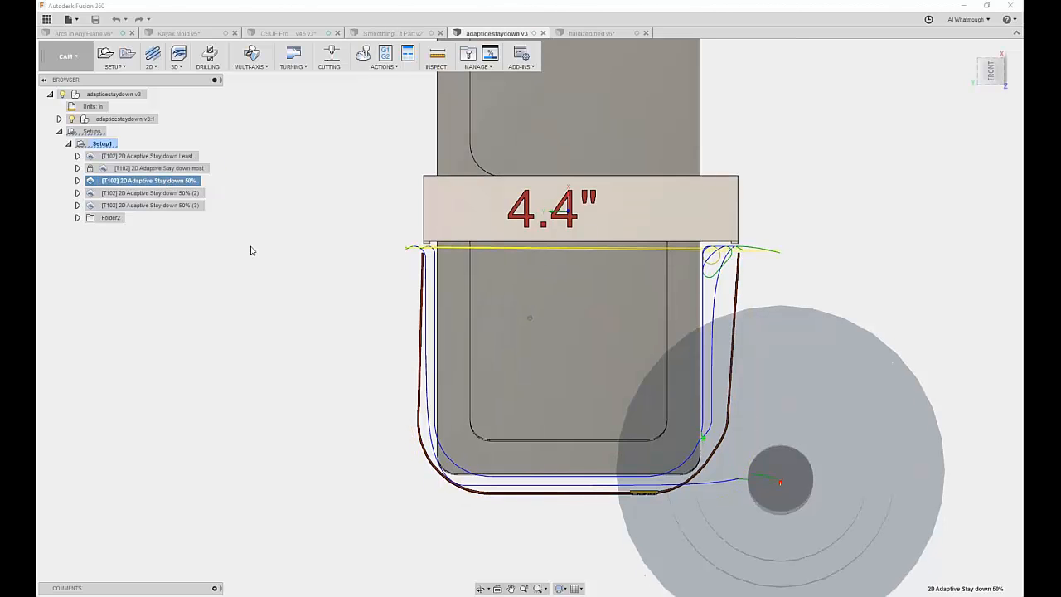
pyautogui.keyDown('shift'); pyautogui.moveTo(252, 250); pyautogui.dragTo(678, 431, button='middle'); pyautogui.keyUp('shift')
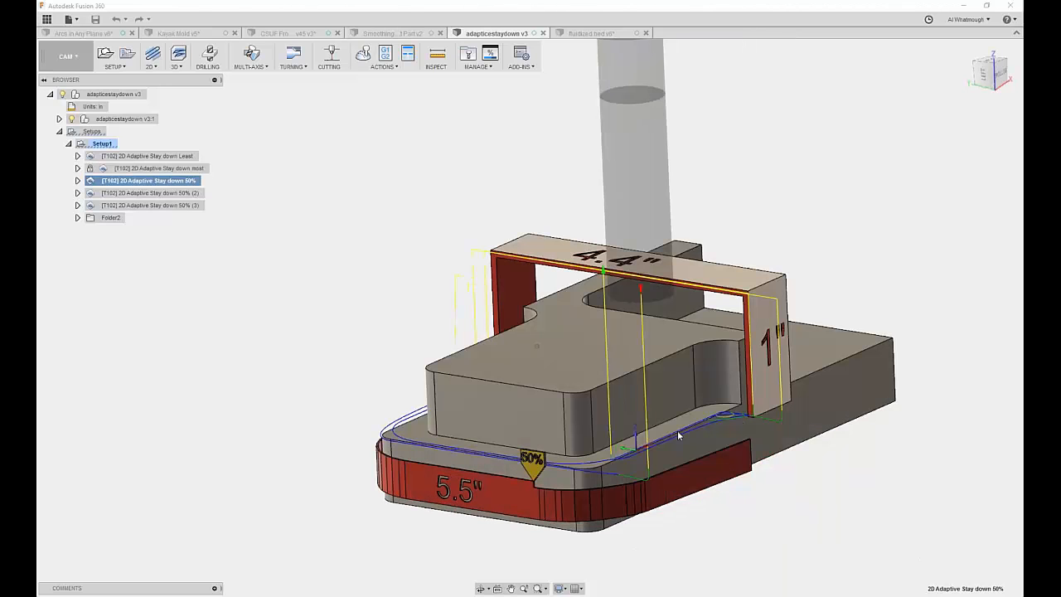
# Step: Set the retract height offset of 2D Adaptive Stay down 50% to 1 in from the model top and regenerate it
pyautogui.rightClick(152, 182)
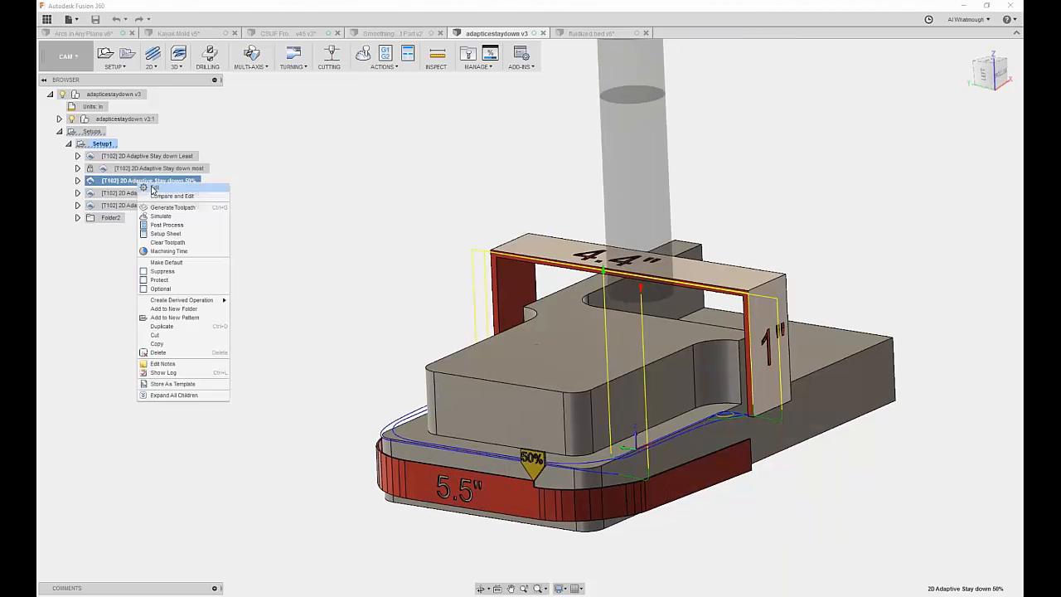
pyautogui.click(153, 188)
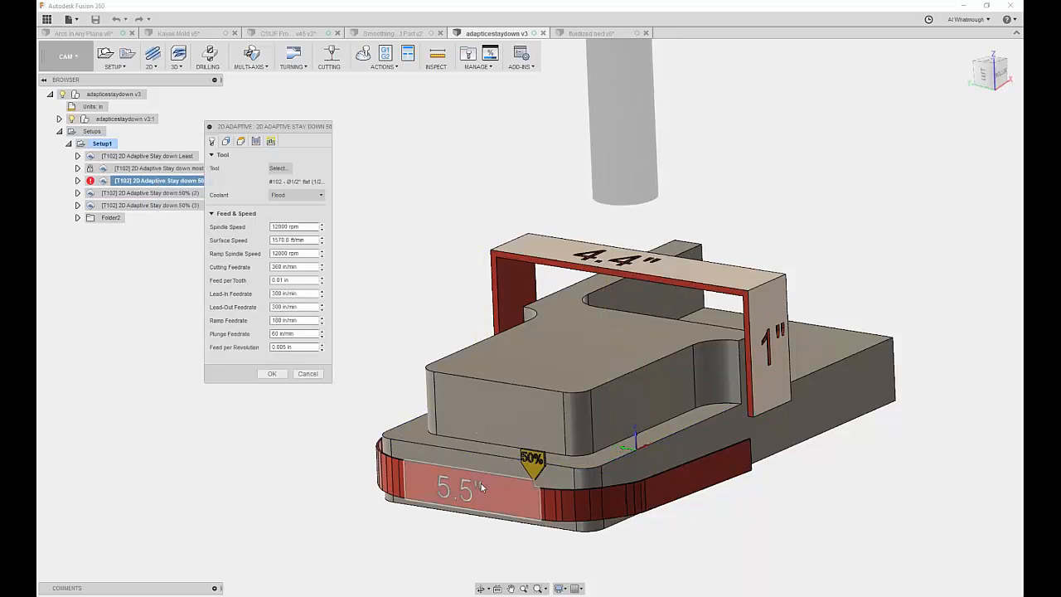
pyautogui.click(240, 142)
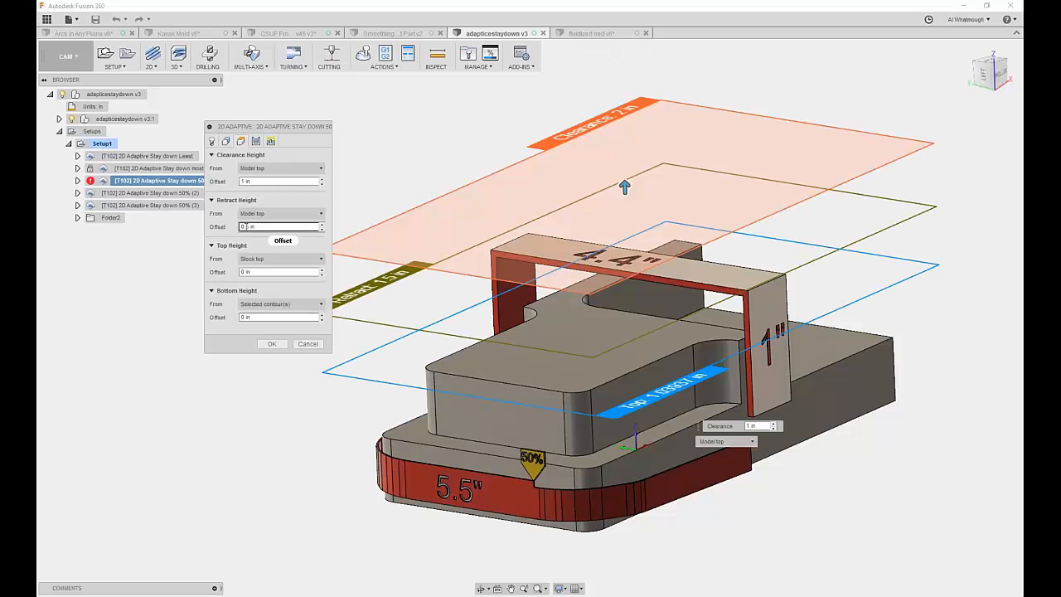
pyautogui.click(246, 227)
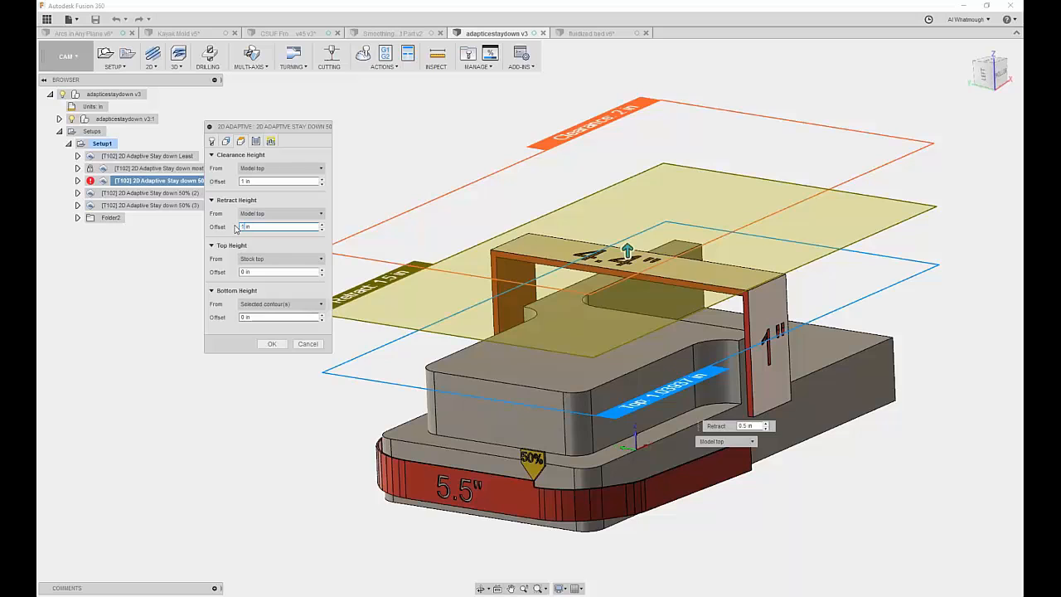
pyautogui.click(271, 344)
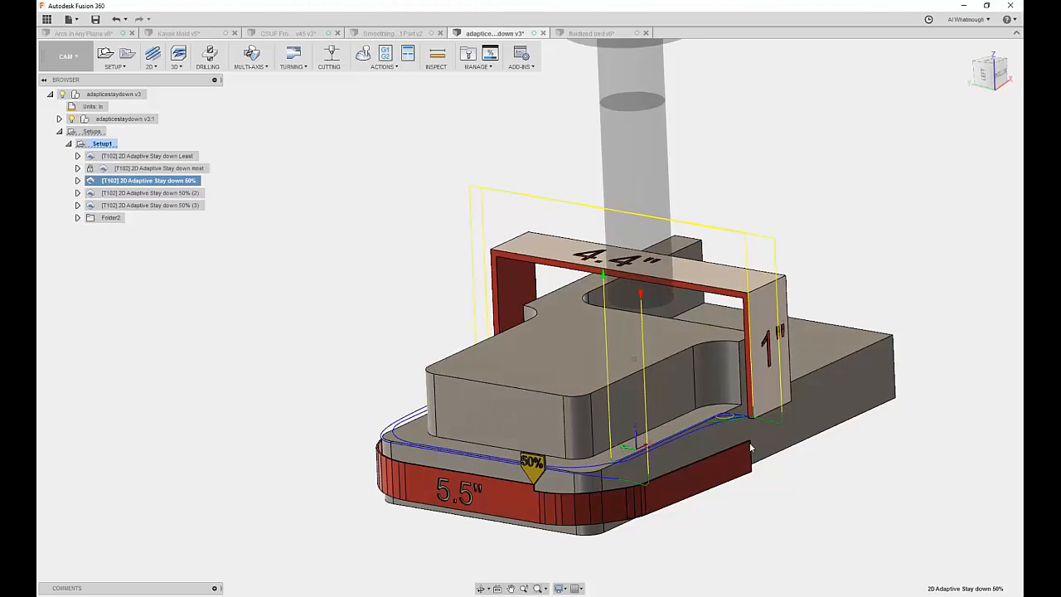
# Step: Set the retract height offset of 2D Adaptive Stay down 50% to 1.1 in, with the clearance height above it, and regenerate the toolpath
pyautogui.doubleClick(195, 183)
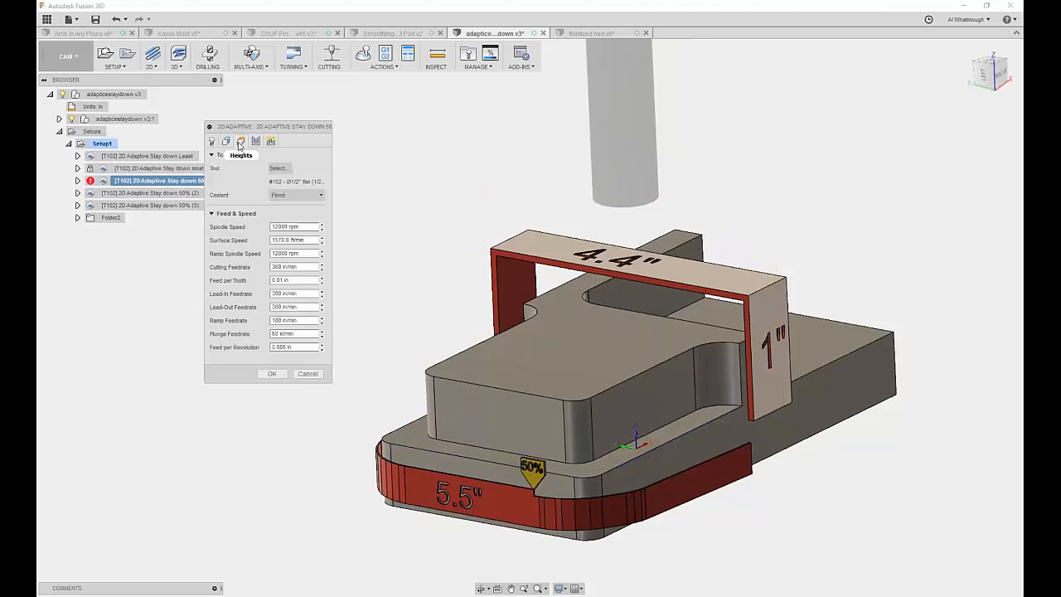
pyautogui.click(240, 142)
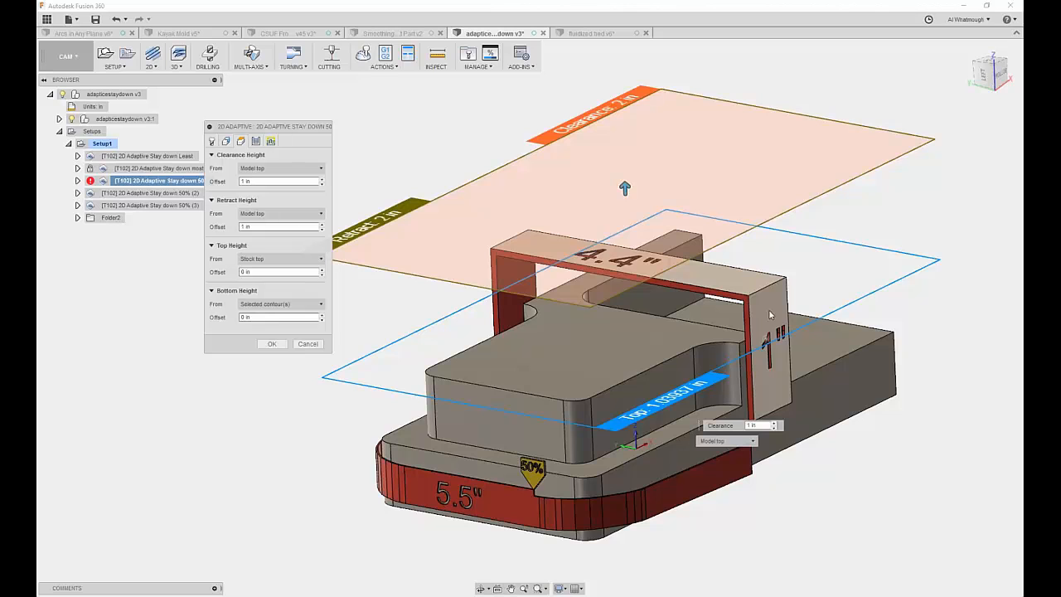
pyautogui.click(245, 226)
pyautogui.write('.1')
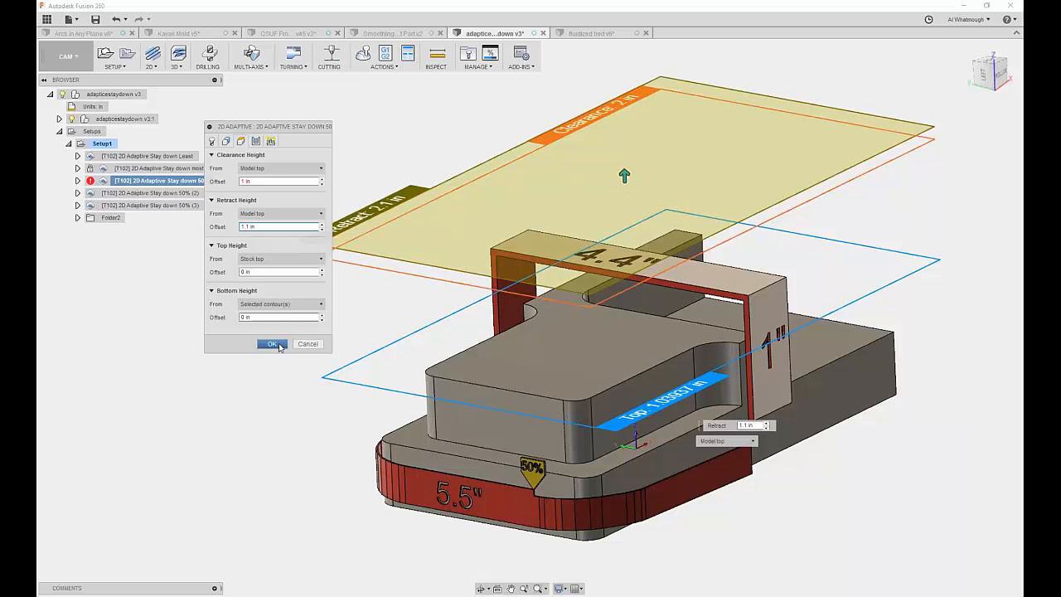
pyautogui.click(278, 345)
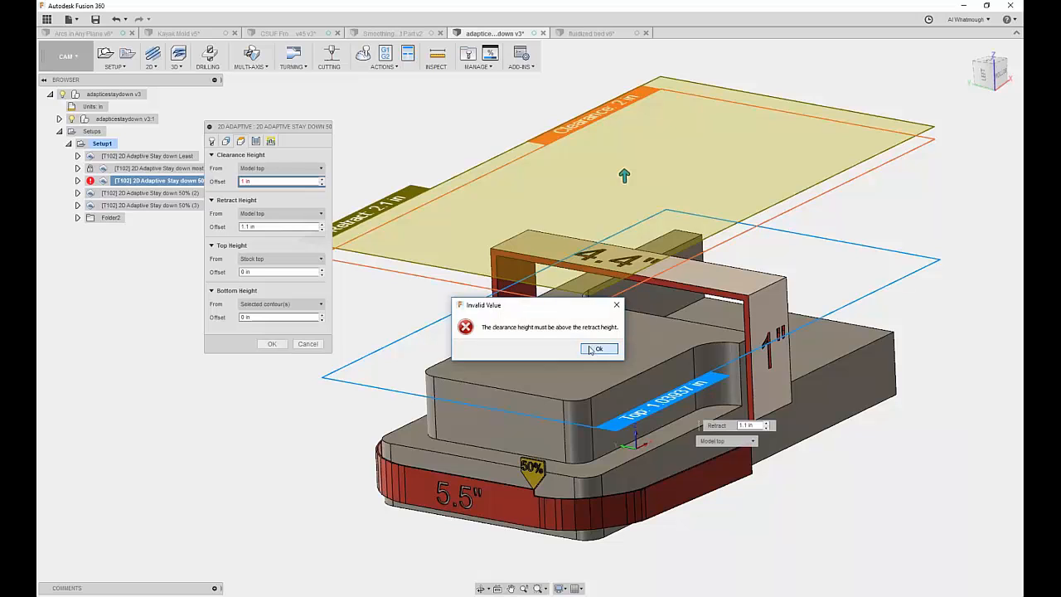
pyautogui.click(597, 349)
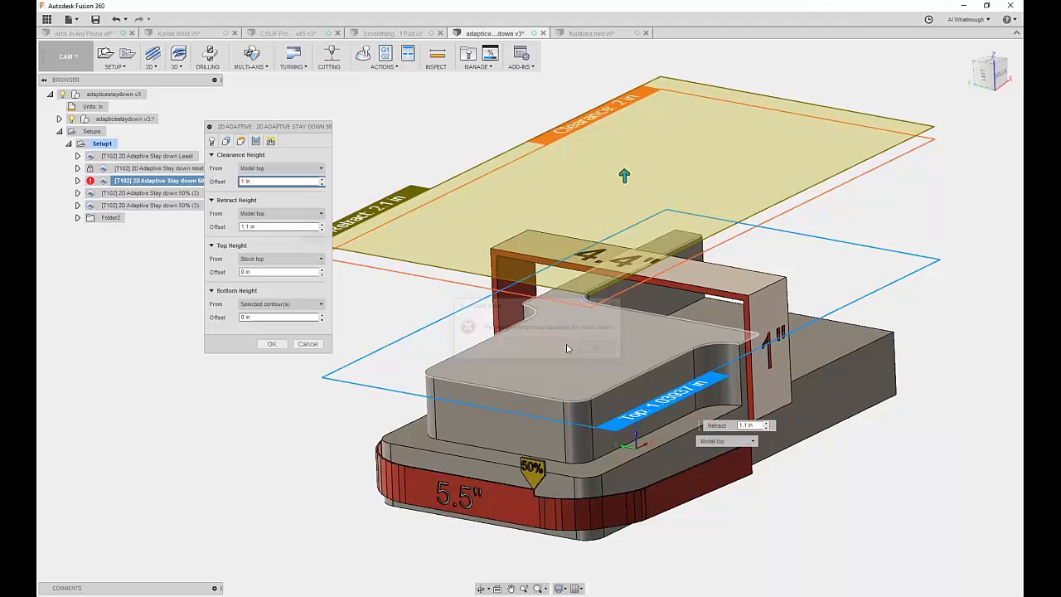
pyautogui.press('Escape')
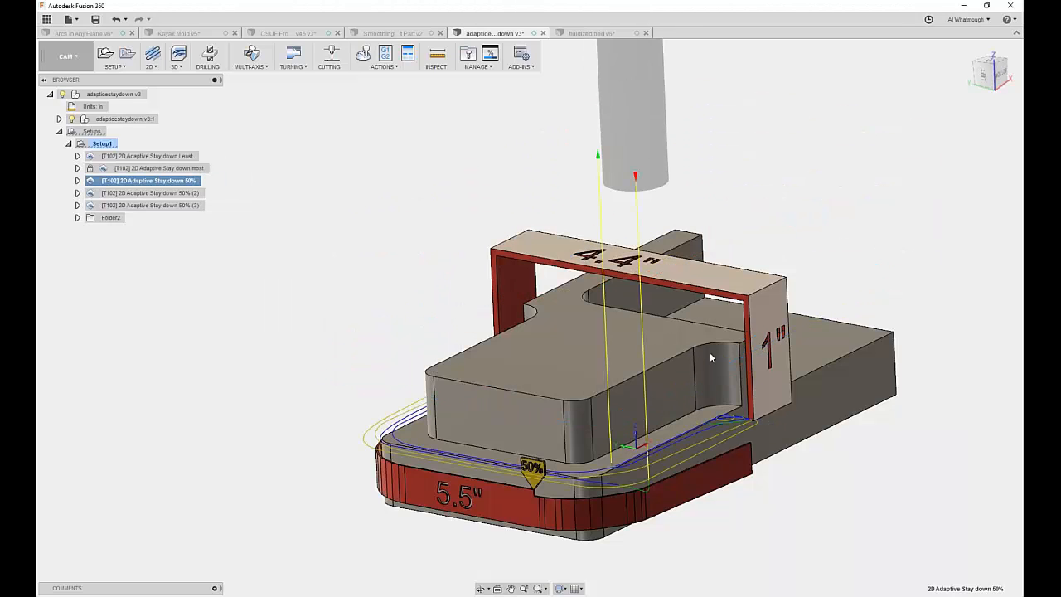
pyautogui.keyDown('shift'); pyautogui.moveTo(710, 352); pyautogui.dragTo(733, 413, button='middle'); pyautogui.keyUp('shift')
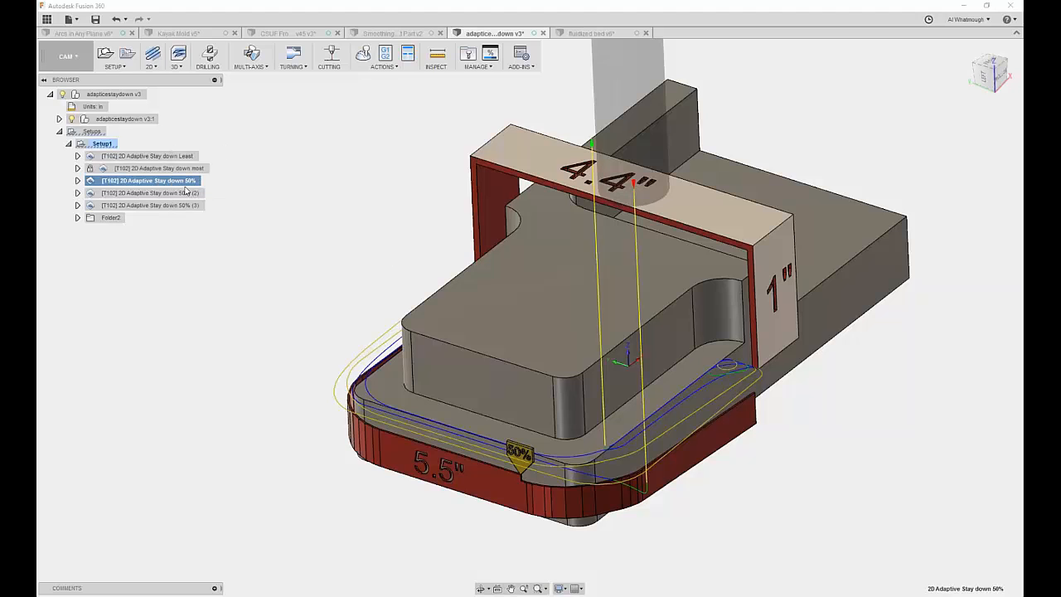
# Step: Open the linking settings of 2D Adaptive Stay down 50% and examine the No-Engagement Feedrate
pyautogui.doubleClick(158, 180)
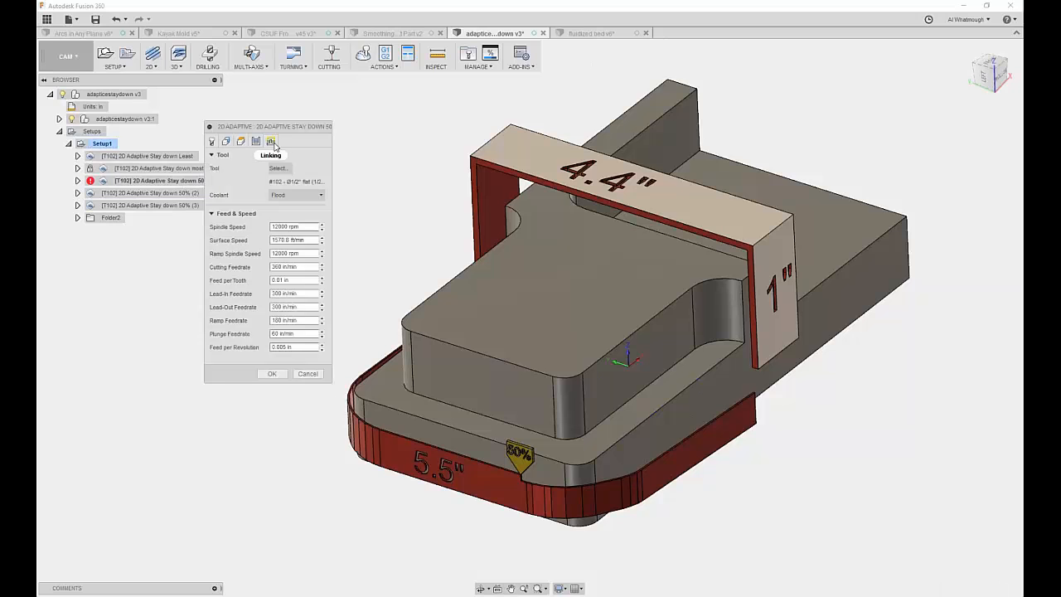
pyautogui.click(271, 142)
pyautogui.click(287, 262)
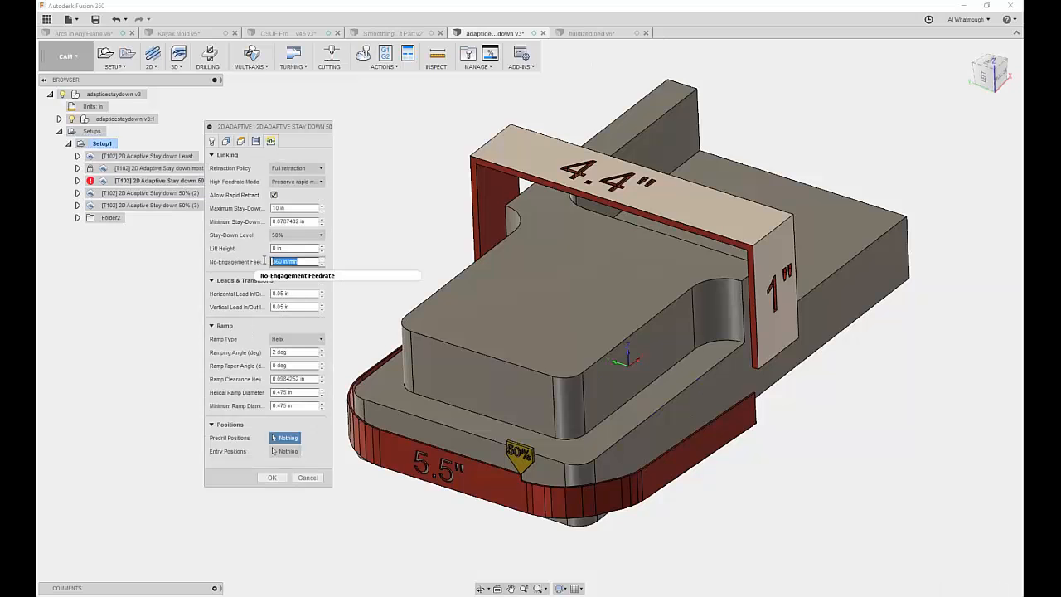
pyautogui.click(307, 261)
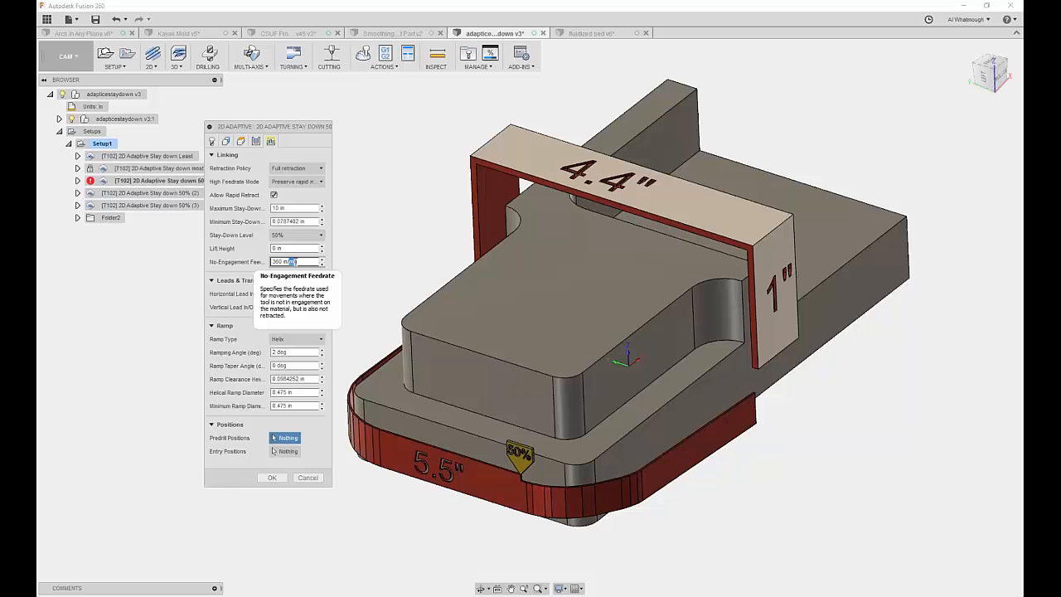
pyautogui.moveTo(291, 262); pyautogui.dragTo(274, 262)
pyautogui.click(282, 261)
pyautogui.doubleClick(280, 261)
pyautogui.click(305, 262)
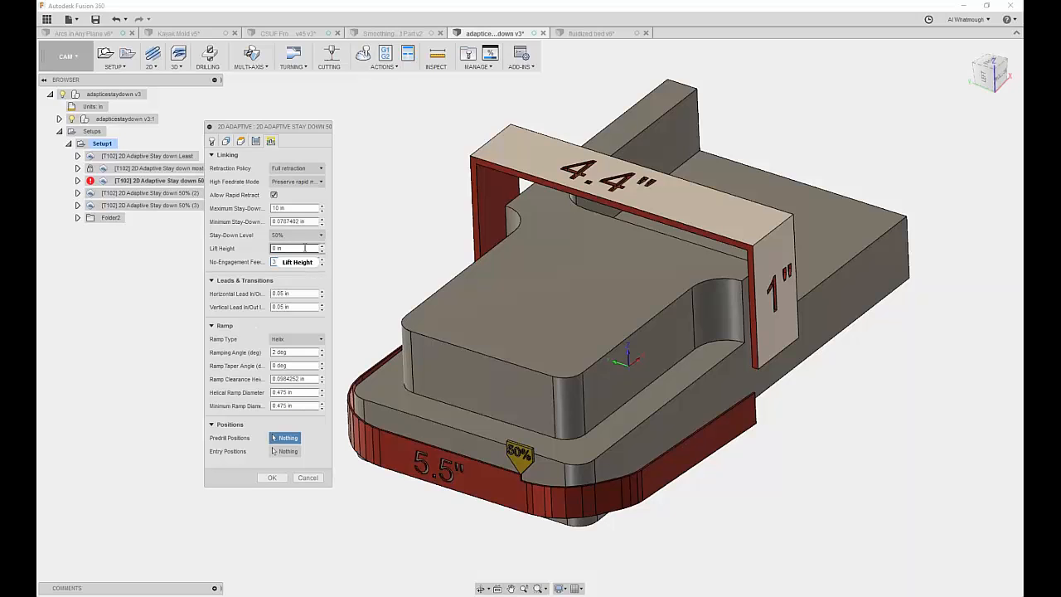
# Step: Try a lift height of 0.1 in for 2D Adaptive Stay down 50%, and discard the edit
pyautogui.doubleClick(276, 248)
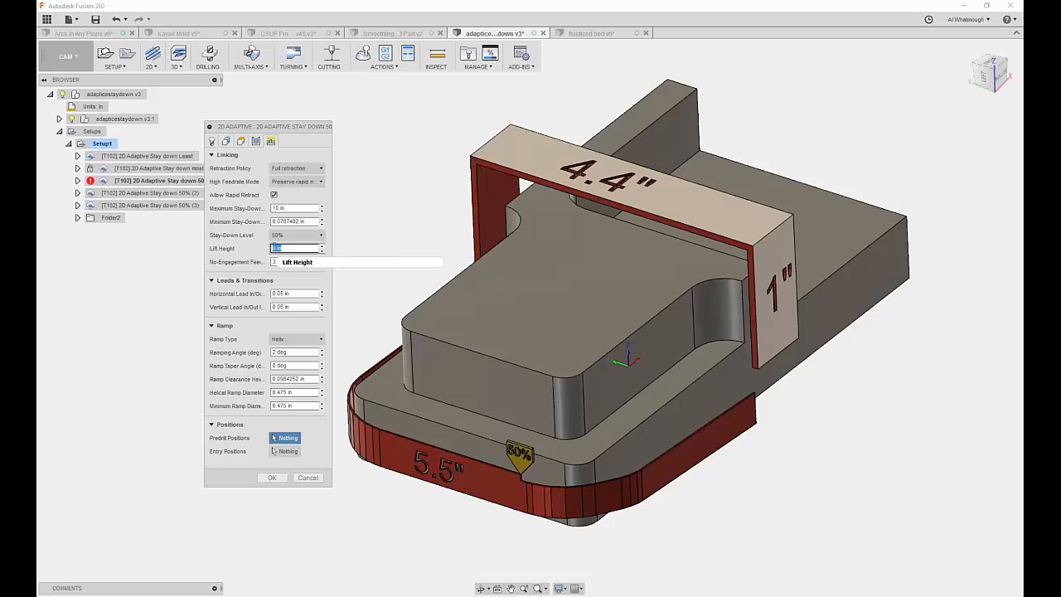
pyautogui.write('.1')
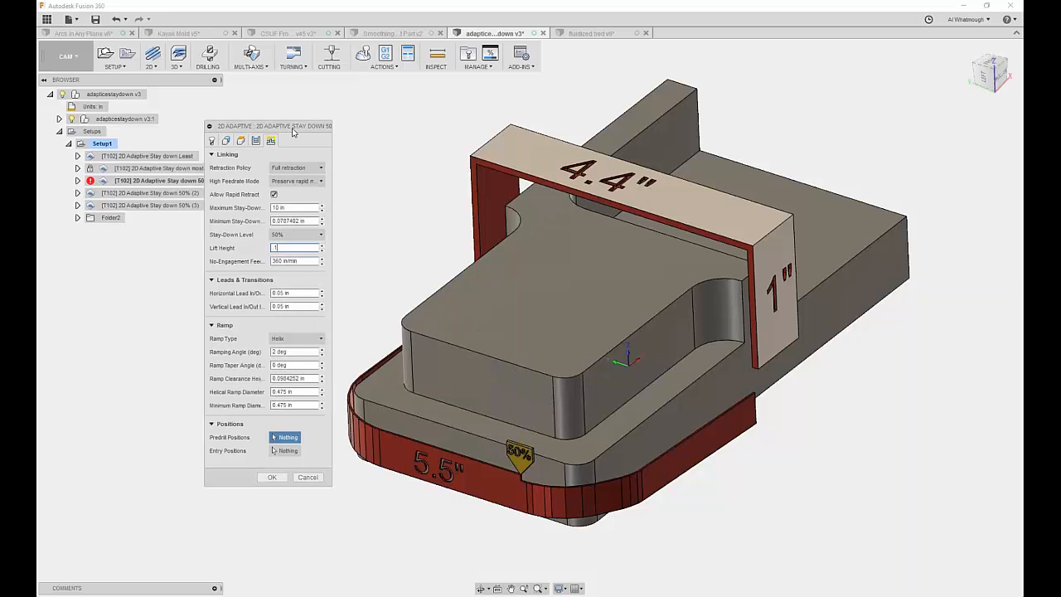
pyautogui.moveTo(292, 132); pyautogui.dragTo(307, 131)
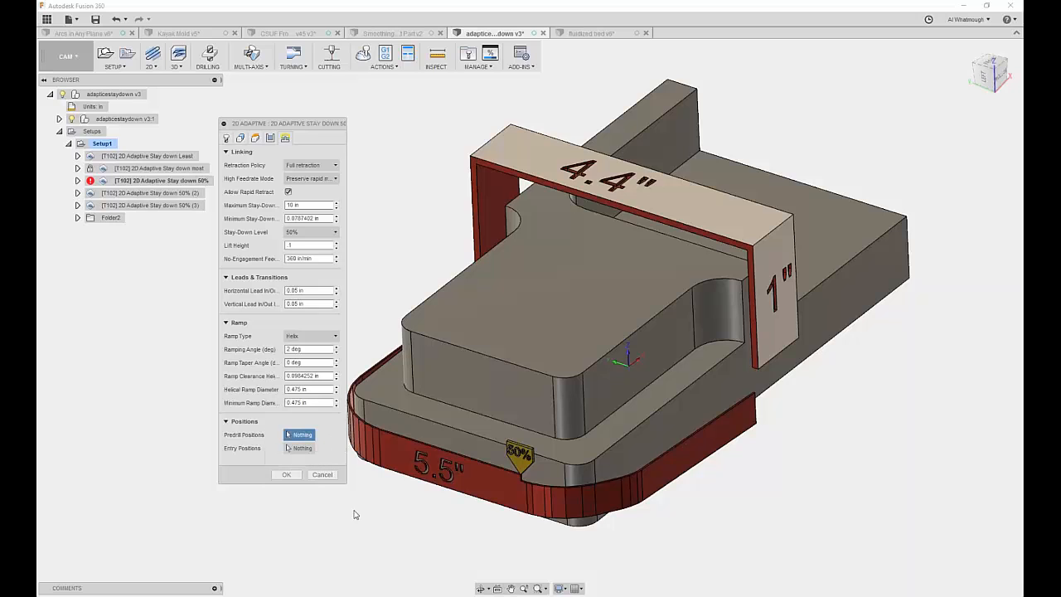
pyautogui.click(324, 479)
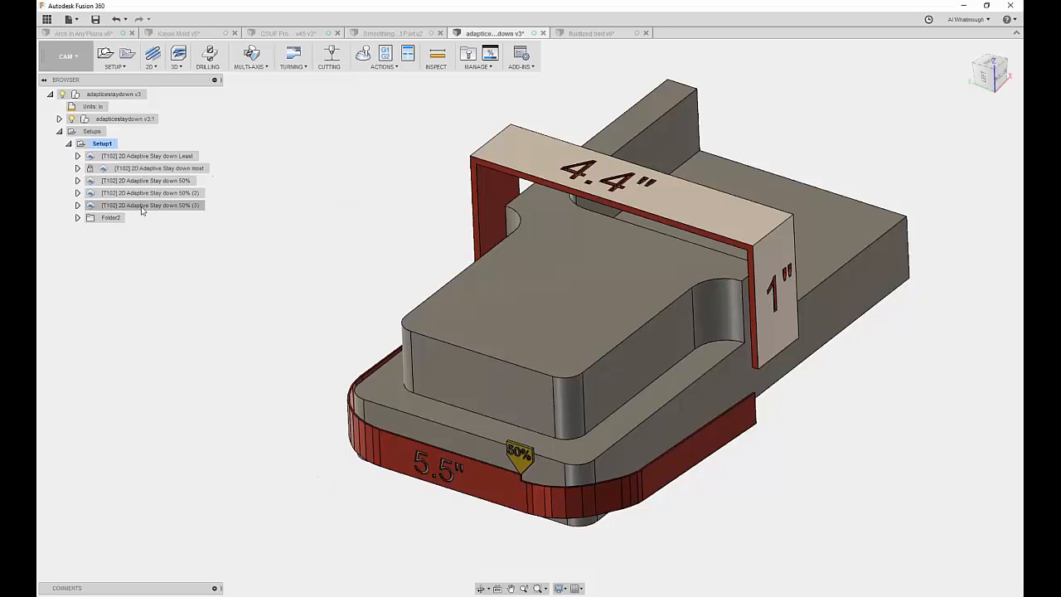
# Step: Compare the toolpaths of 2D Adaptive Stay down 50% and 2D Adaptive Stay down 50% (3) in Setup1
pyautogui.click(120, 181)
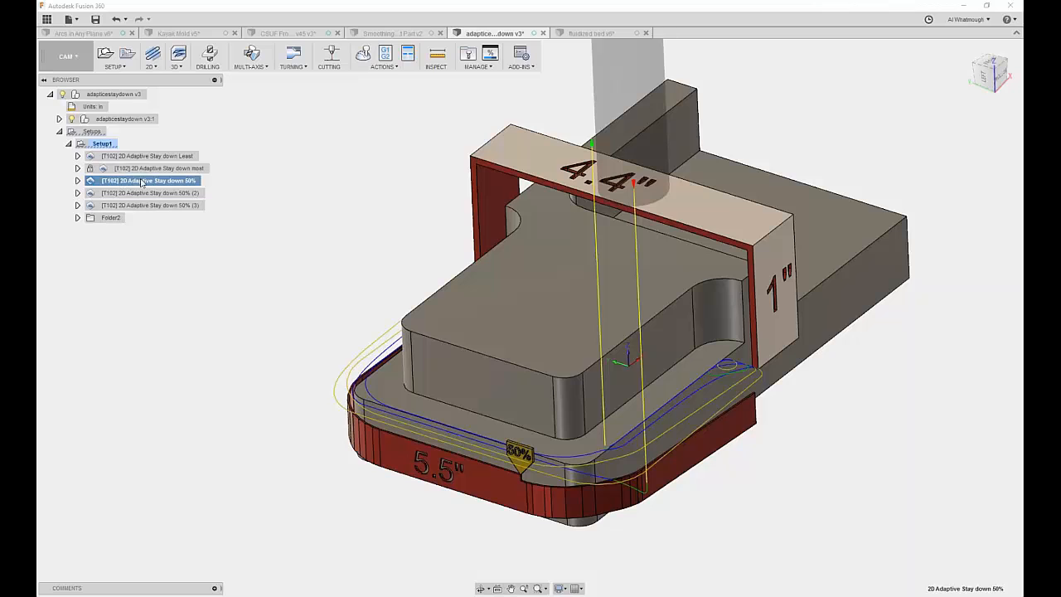
pyautogui.keyDown('ctrl'); pyautogui.click(141, 157); pyautogui.keyUp('ctrl')
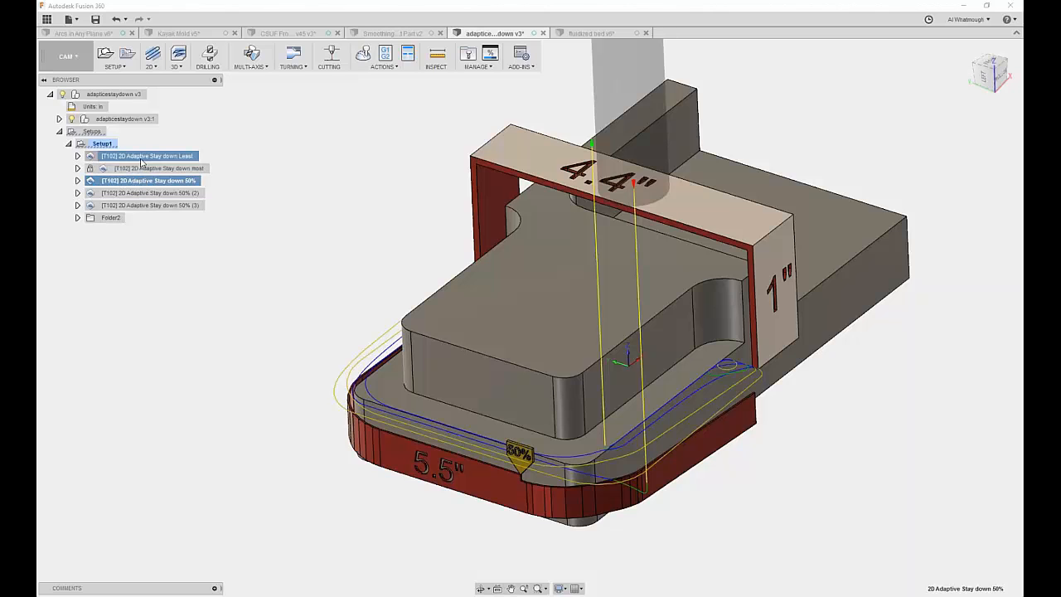
pyautogui.click(137, 205)
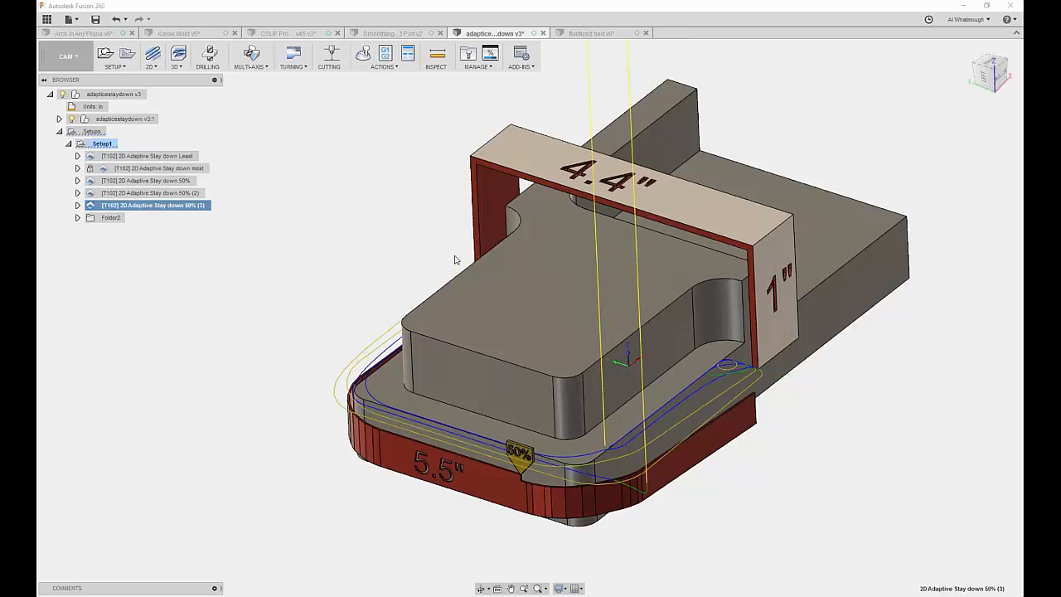
pyautogui.scroll(-1, 455, 261)
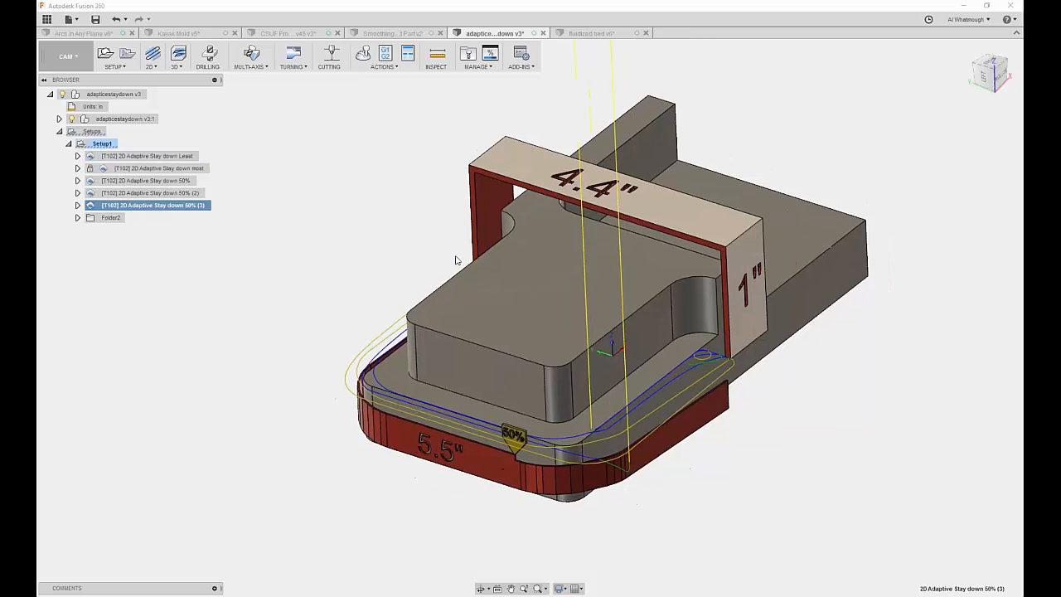
pyautogui.scroll(-2, 455, 261)
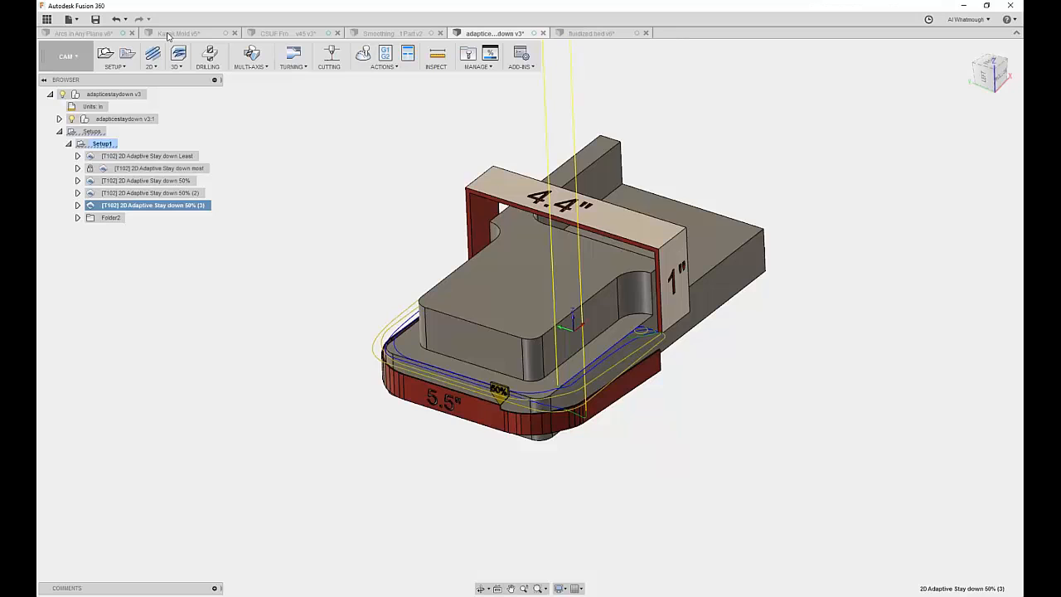
# Step: Switch to the Kayak Mold v5 document and examine the Pocket3 toolpath in Setup - EMPTY from the top view
pyautogui.click(169, 33)
pyautogui.click(127, 193)
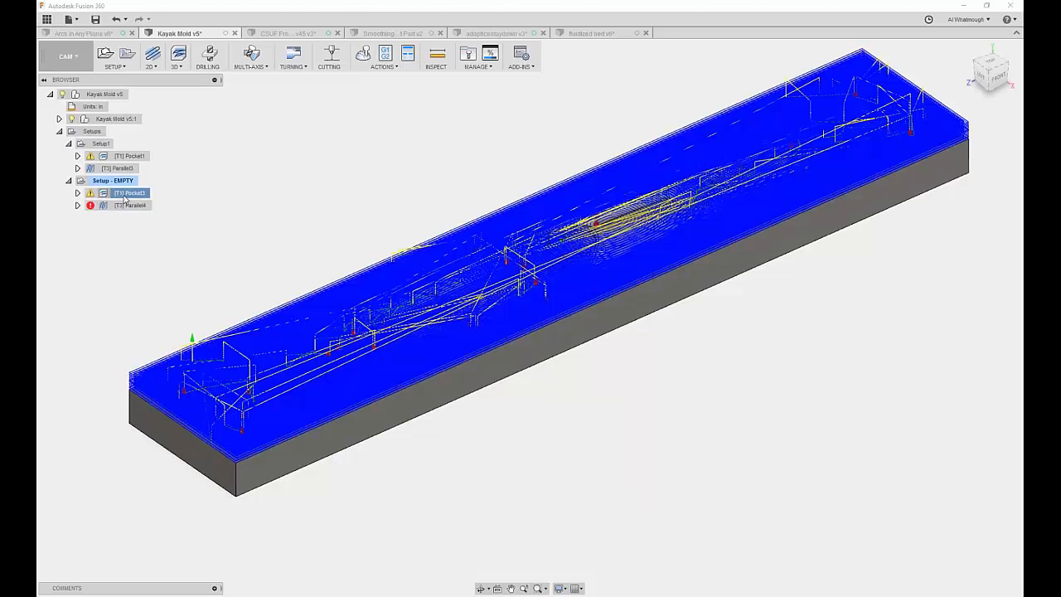
pyautogui.click(124, 194)
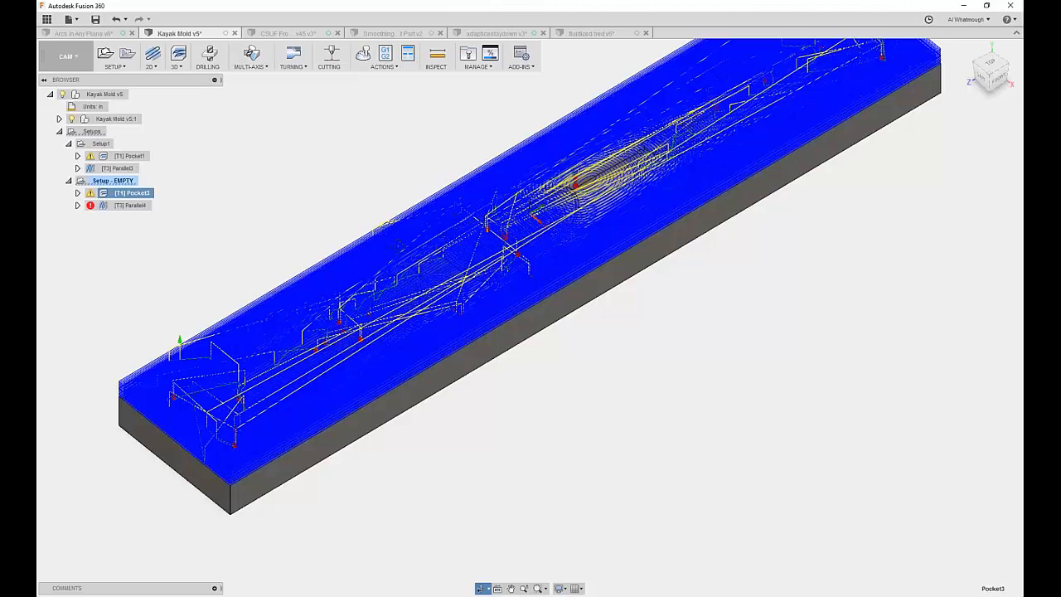
pyautogui.click(990, 65)
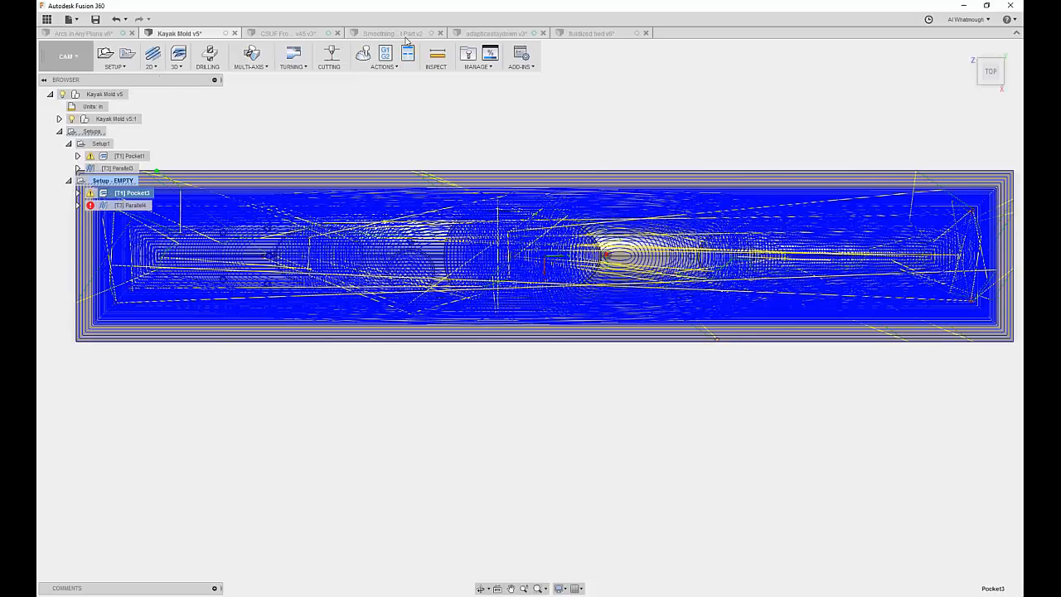
# Step: Examine the retraction policy options in the linking settings of a new 3D Parallel operation, and discard the operation
pyautogui.click(178, 71)
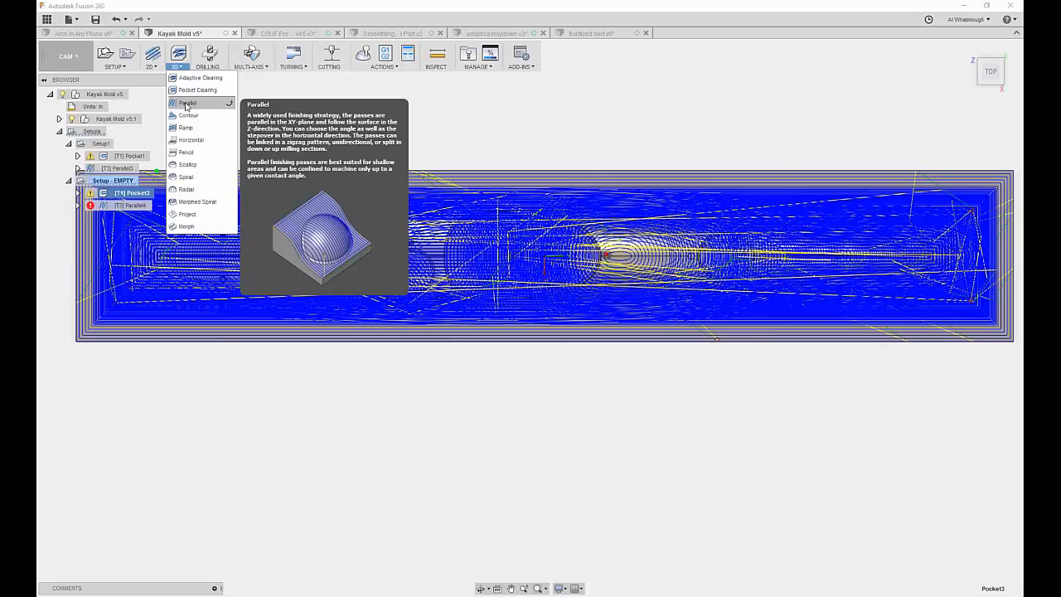
pyautogui.click(186, 102)
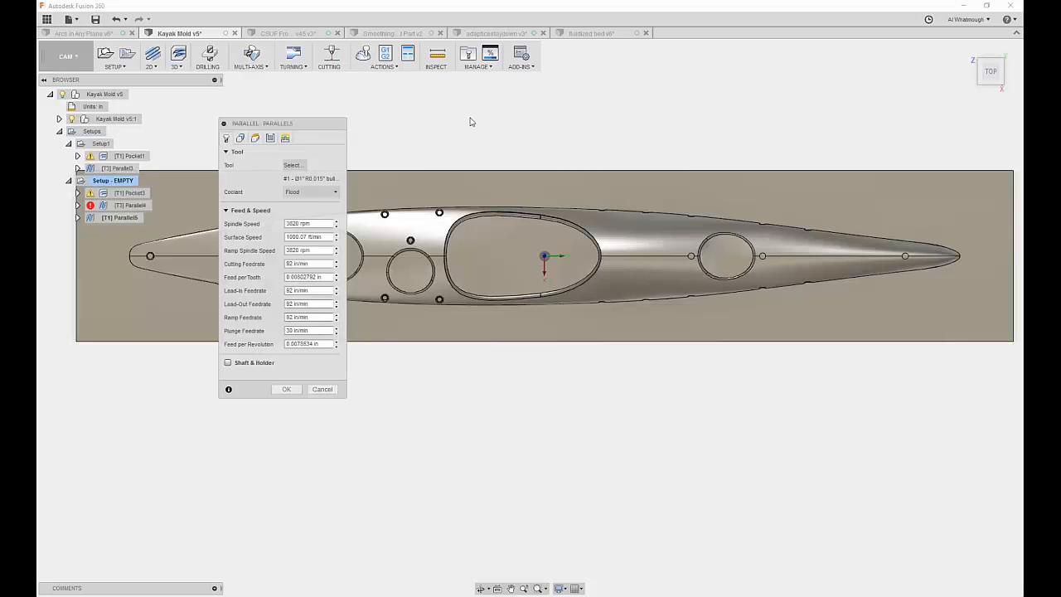
pyautogui.click(285, 138)
pyautogui.click(311, 165)
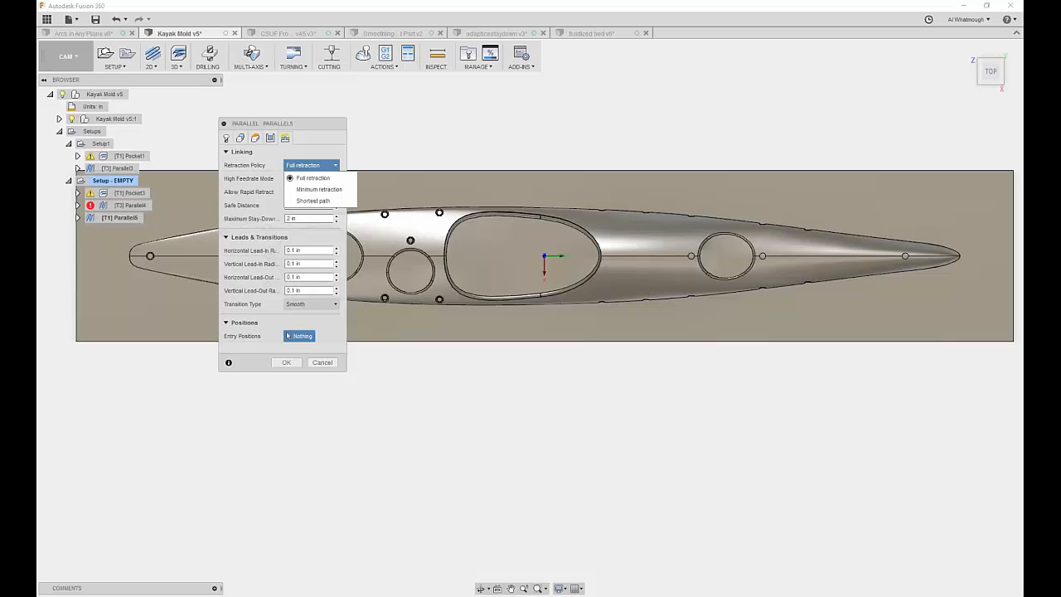
pyautogui.press('Escape')
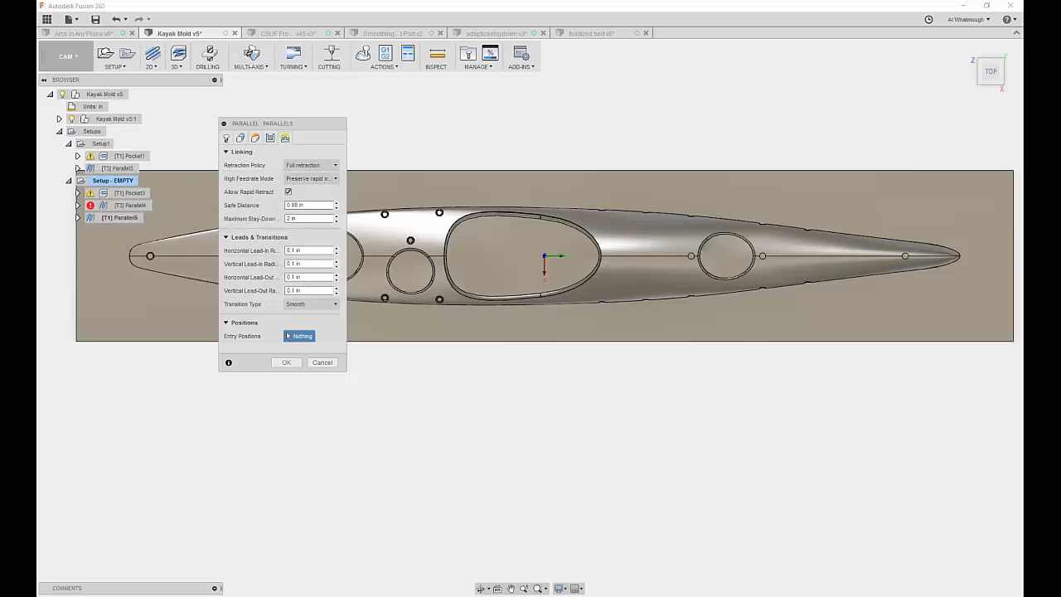
pyautogui.click(329, 363)
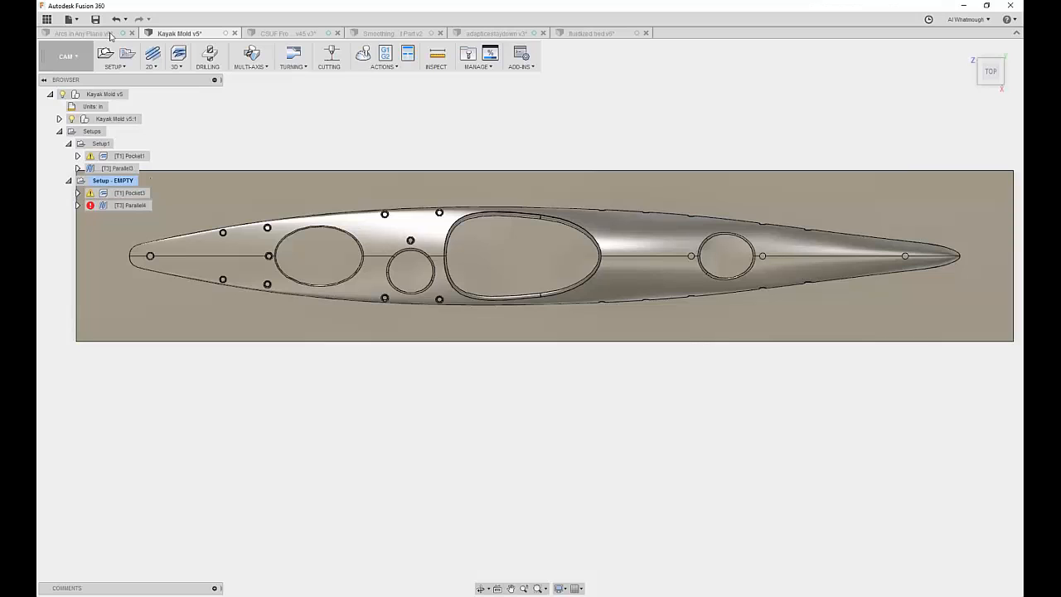
# Step: Try to simulate the Setup - EMPTY toolpaths from an angled view of the kayak mold
pyautogui.click(378, 36)
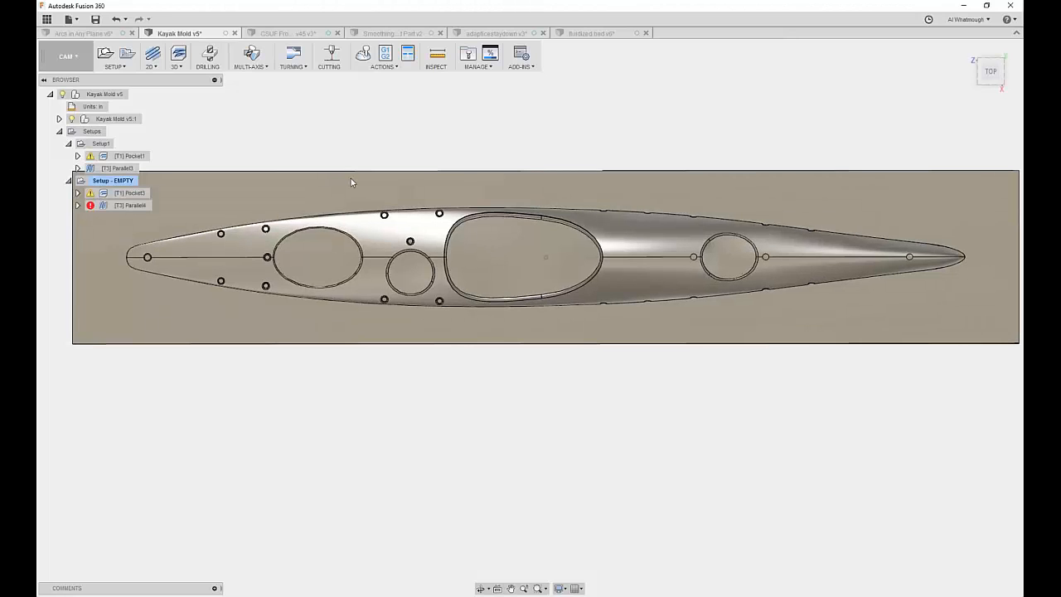
pyautogui.keyDown('shift'); pyautogui.moveTo(351, 182); pyautogui.dragTo(423, 202, button='middle'); pyautogui.keyUp('shift')
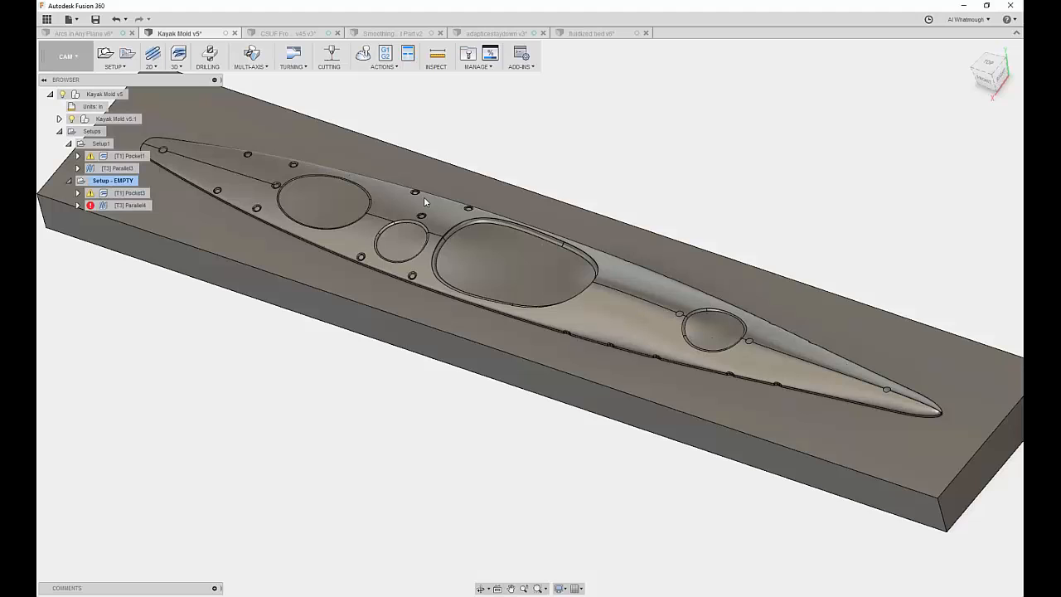
pyautogui.click(365, 54)
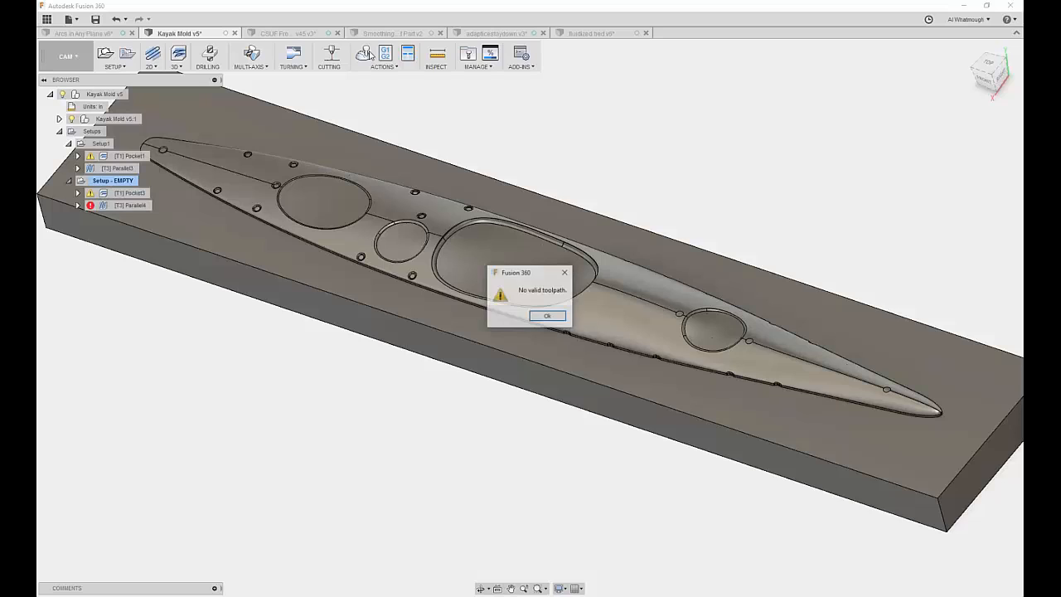
pyautogui.click(548, 315)
# Step: Simulate Pocket1 in Setup1 with the stock shown and the toolpath hidden
pyautogui.click(132, 193)
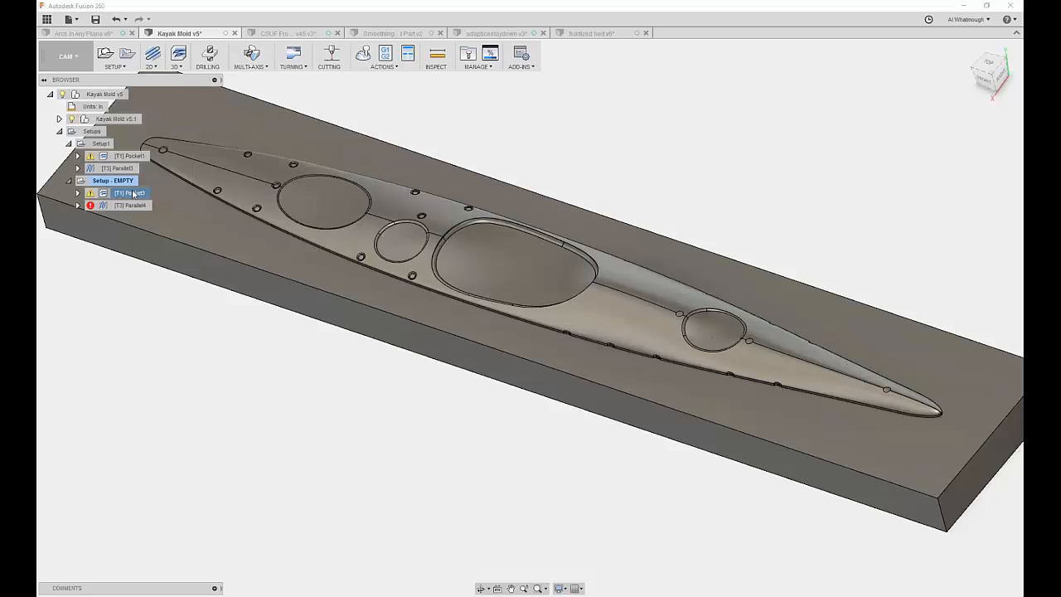
pyautogui.click(133, 193)
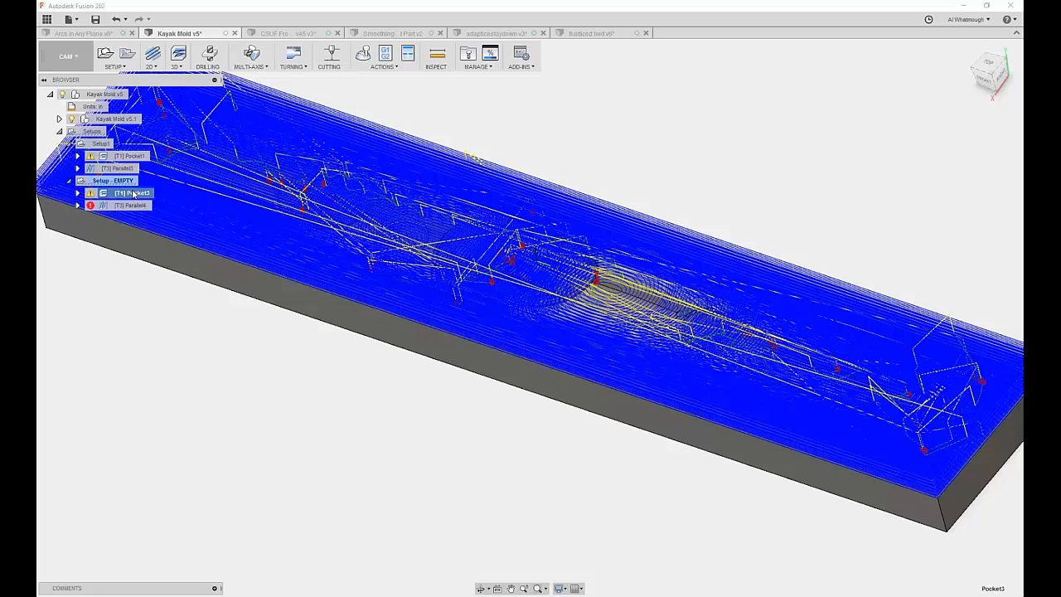
pyautogui.hotkey('alt', 's')
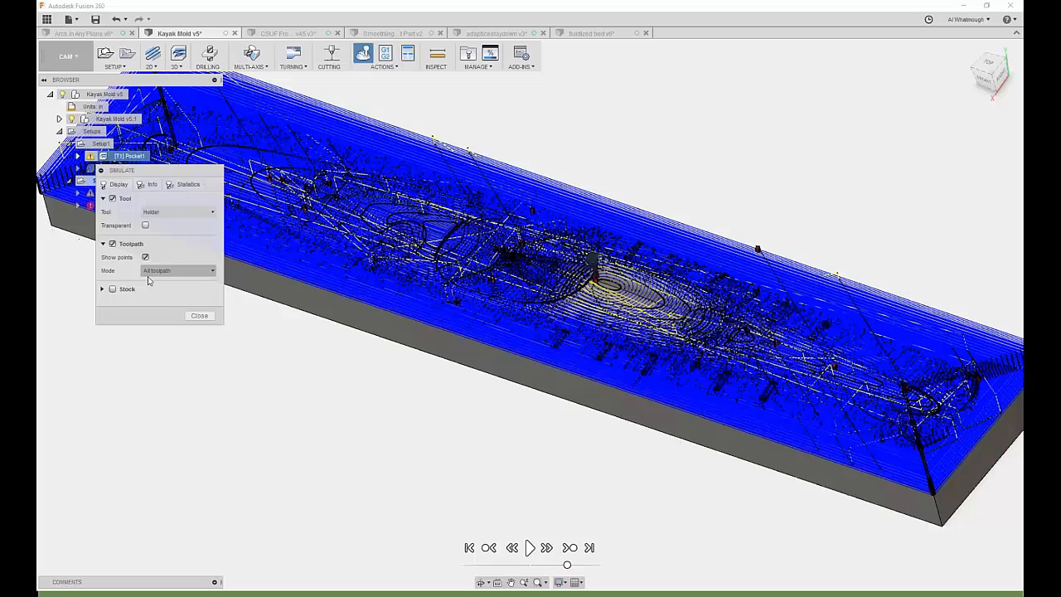
pyautogui.click(113, 289)
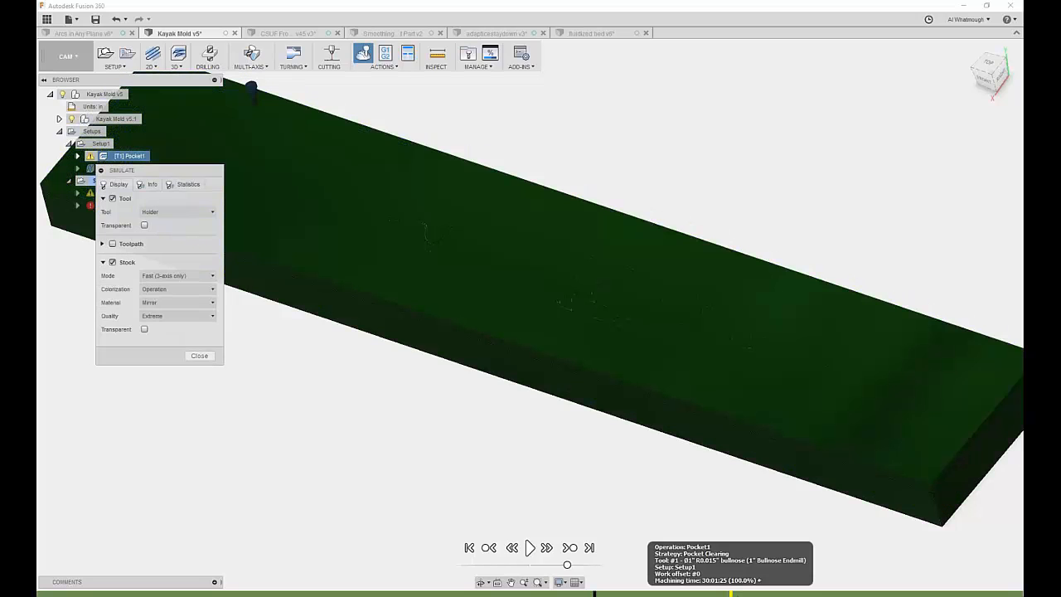
# Step: Examine the simulated Pocket1 roughing stock up close from the top and from an angle, and close the simulation
pyautogui.scroll(5, 530, 315)
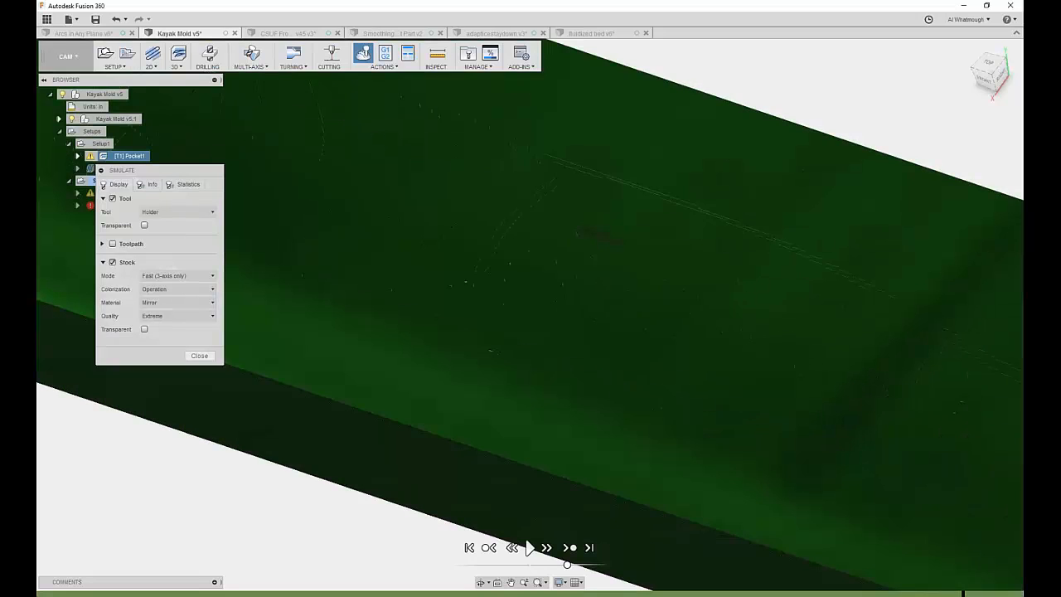
pyautogui.moveTo(991, 72); pyautogui.dragTo(989, 76)
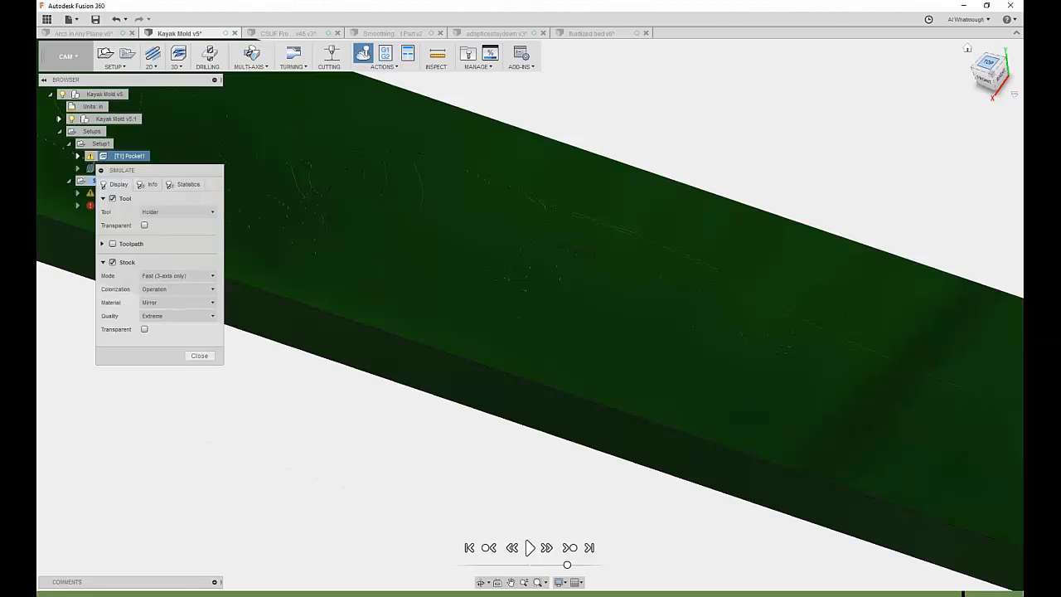
pyautogui.click(989, 63)
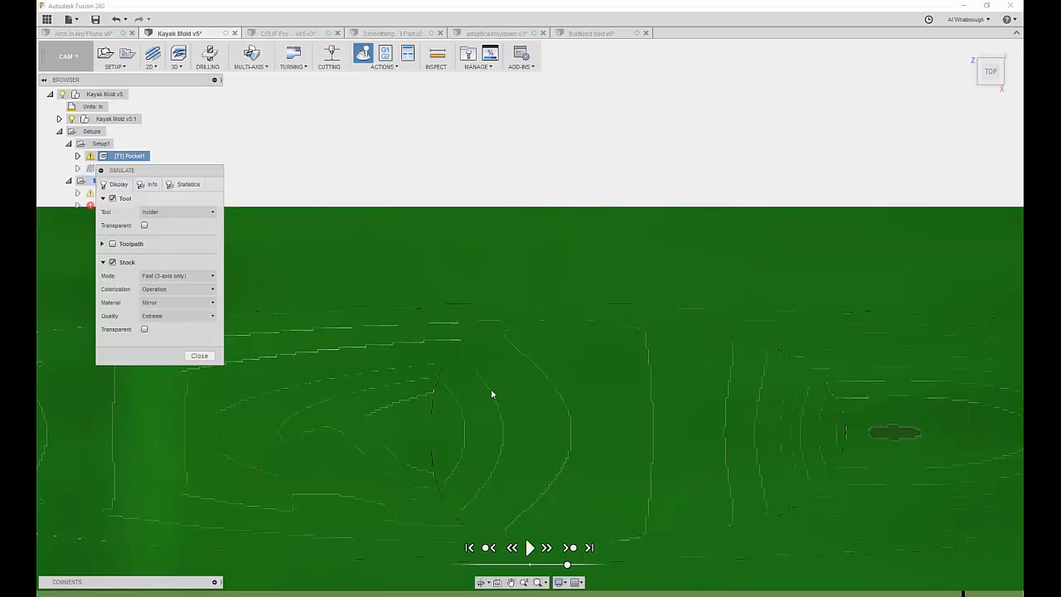
pyautogui.scroll(-1, 491, 394)
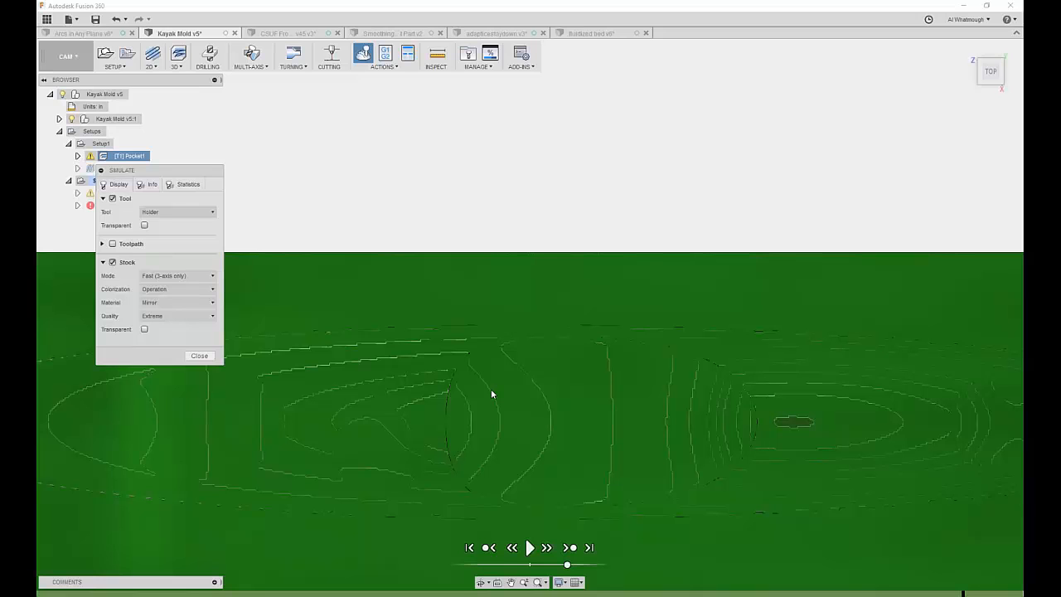
pyautogui.moveTo(491, 393); pyautogui.dragTo(489, 318, button='middle')
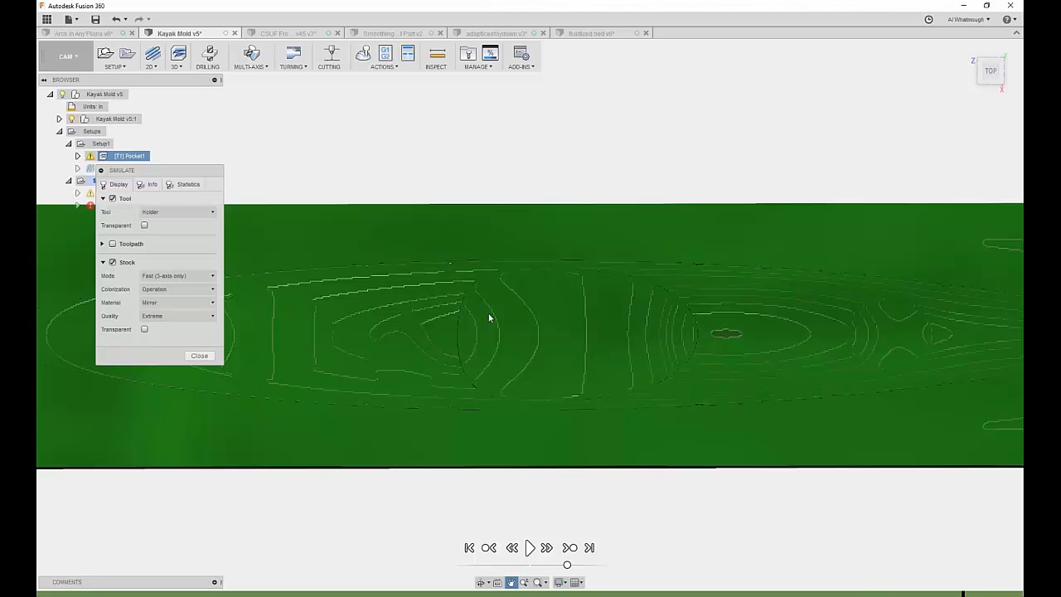
pyautogui.keyDown('shift'); pyautogui.moveTo(489, 318); pyautogui.dragTo(695, 592, button='middle'); pyautogui.keyUp('shift')
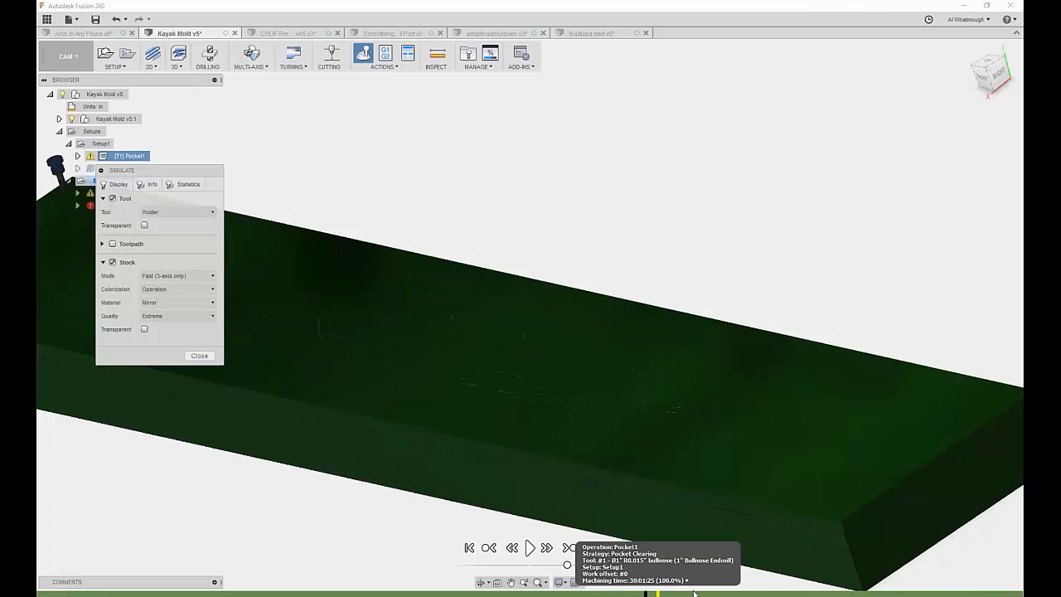
pyautogui.press('Escape')
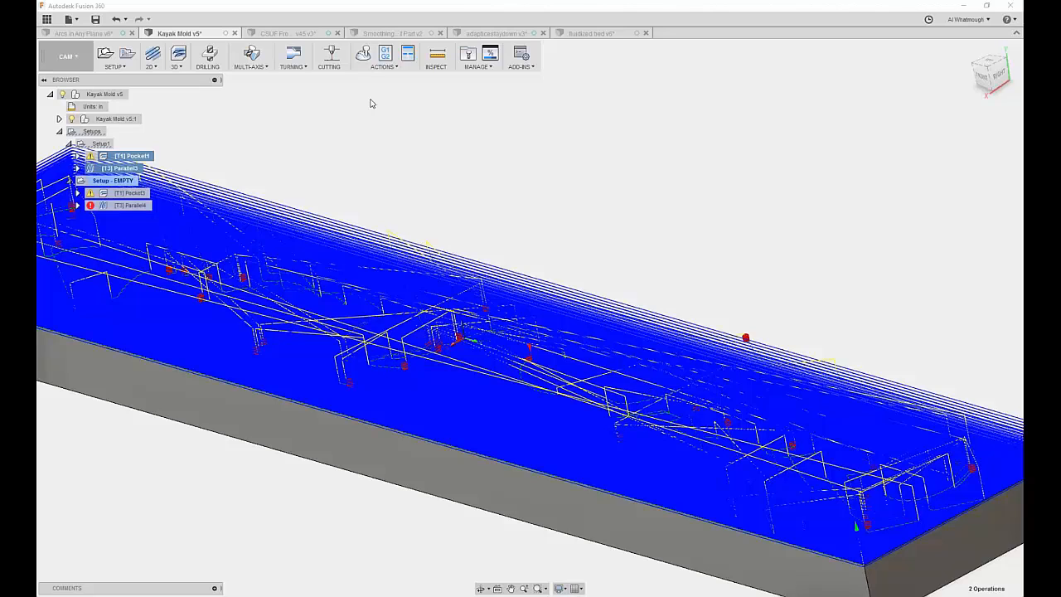
# Step: Simulate Pocket1 and Parallel3 of Setup1, and advance the stock simulation through the Parallel3 finishing passes
pyautogui.click(363, 53)
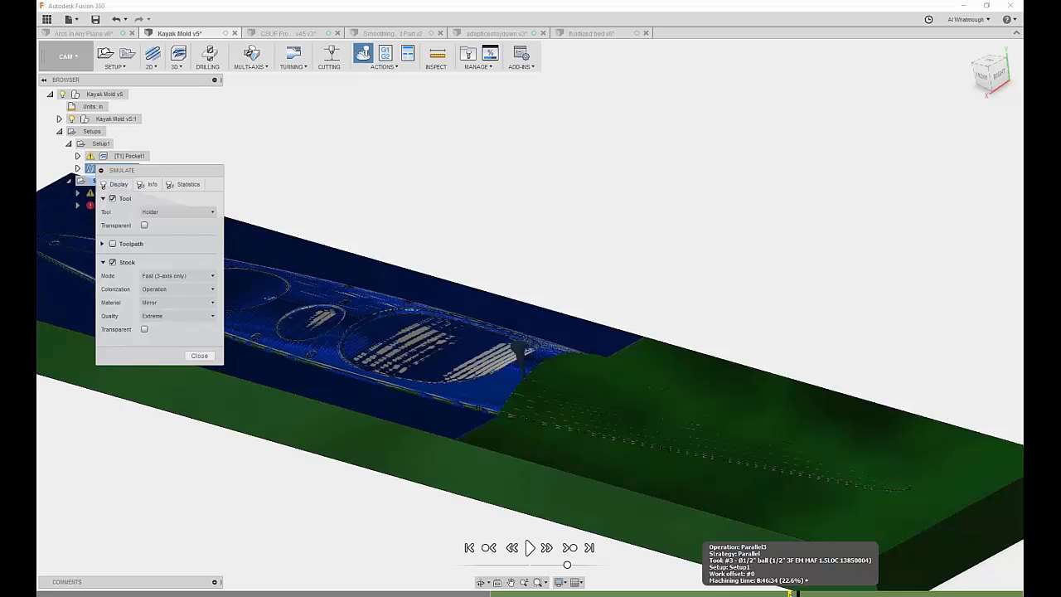
pyautogui.click(809, 592)
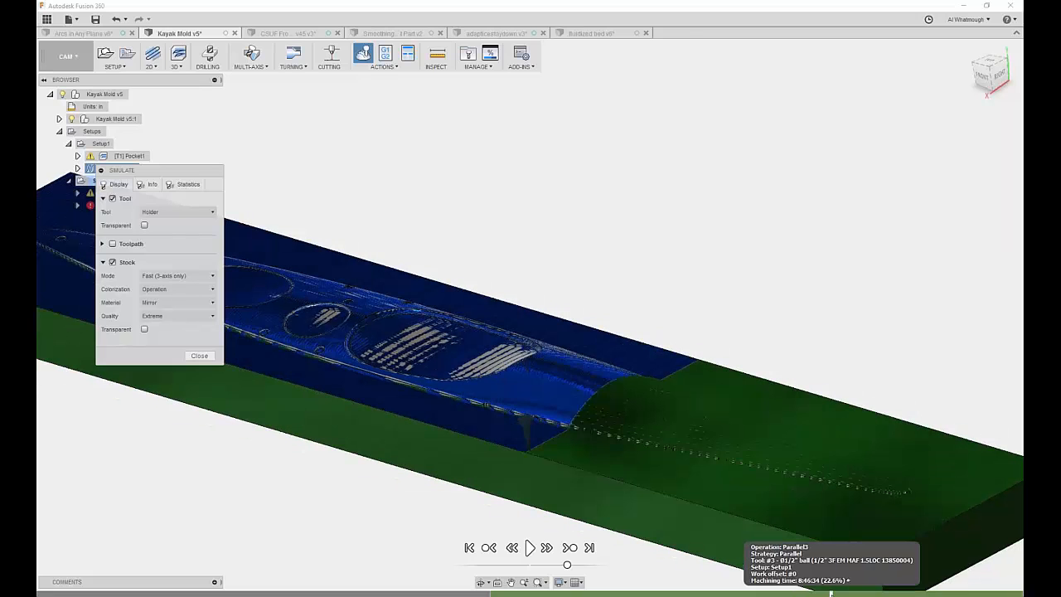
pyautogui.moveTo(830, 592); pyautogui.dragTo(876, 592)
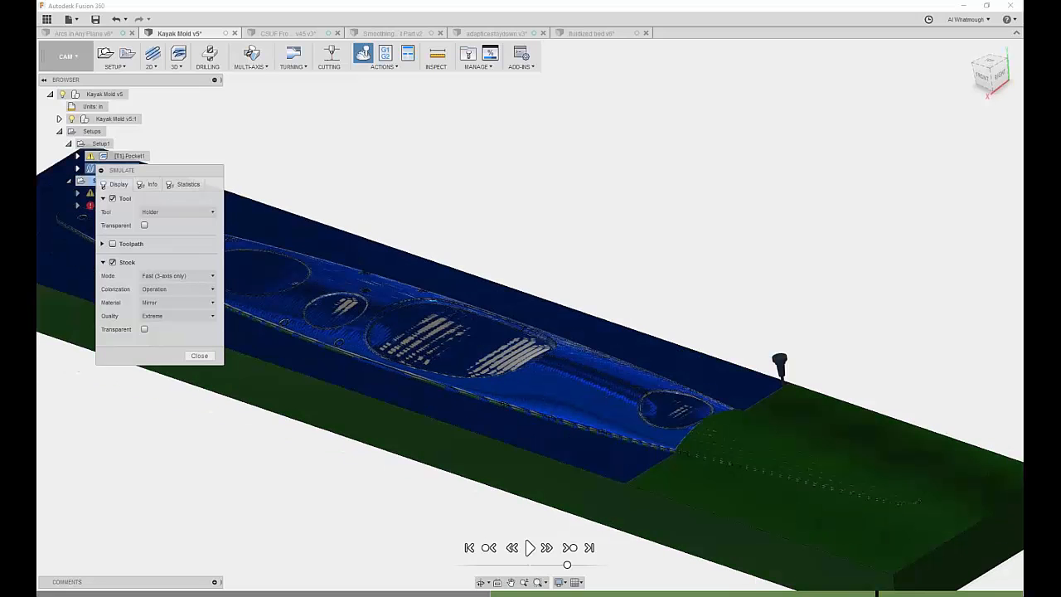